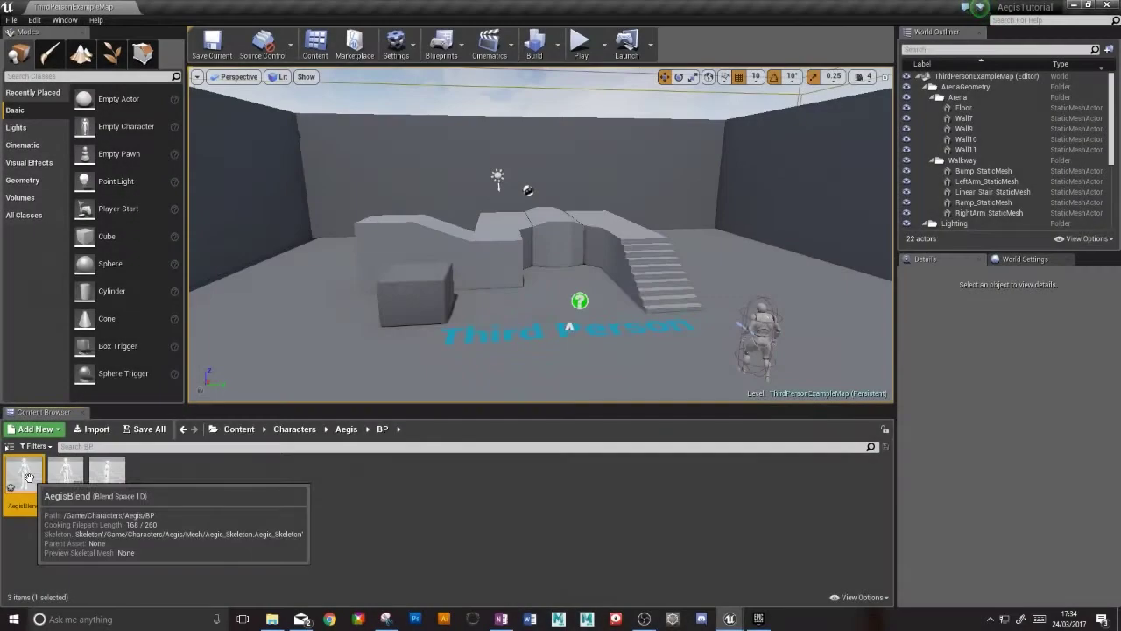
Briefly open AegisBlend, then delete the ThirdPersonCharacter from the level.
{"action": "double_click", "coordinate": [25, 478]}
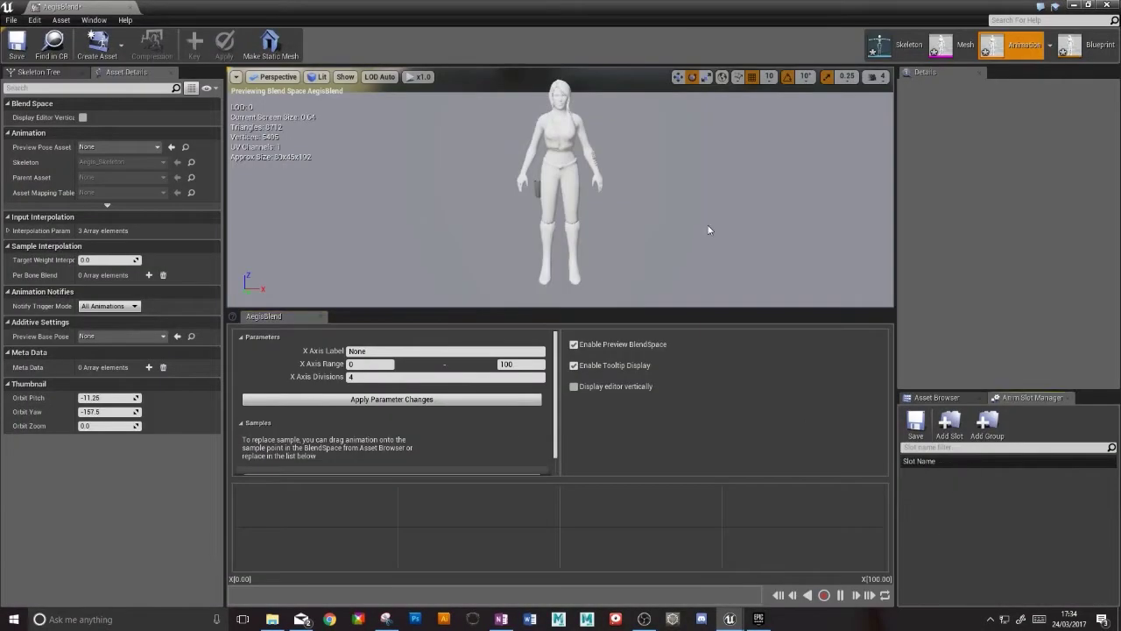
{"action": "left_click", "coordinate": [1106, 5]}
{"action": "scroll", "coordinate": [919, 154], "scroll_direction": "down", "scroll_amount": 4}
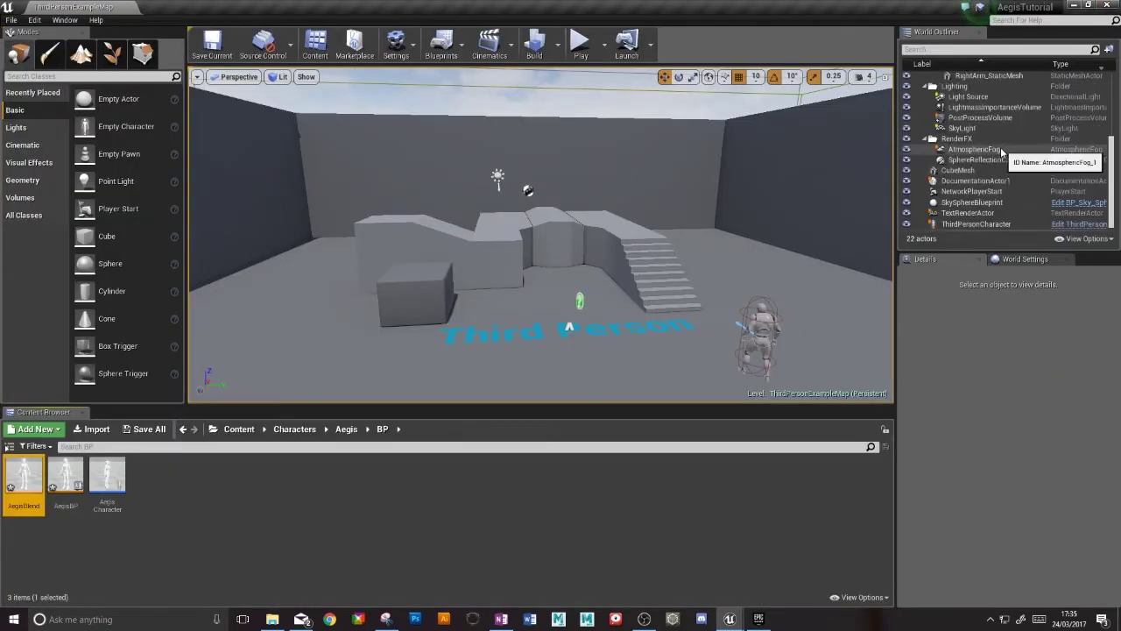
{"action": "left_click", "coordinate": [1007, 225]}
{"action": "key", "text": "Delete"}
Place Aegis Character in the viewport and open the AegisBlend blend space.
{"action": "left_click_drag", "start_coordinate": [107, 477], "coordinate": [524, 315]}
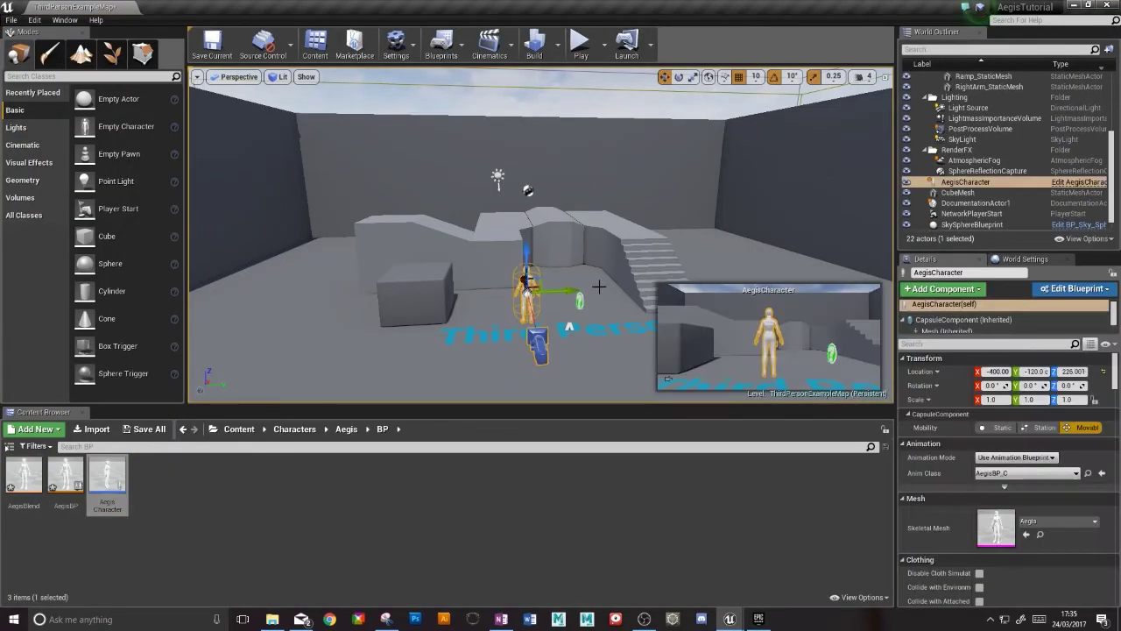
{"action": "right_click_drag", "start_coordinate": [526, 263], "coordinate": [456, 281]}
{"action": "double_click", "coordinate": [24, 474]}
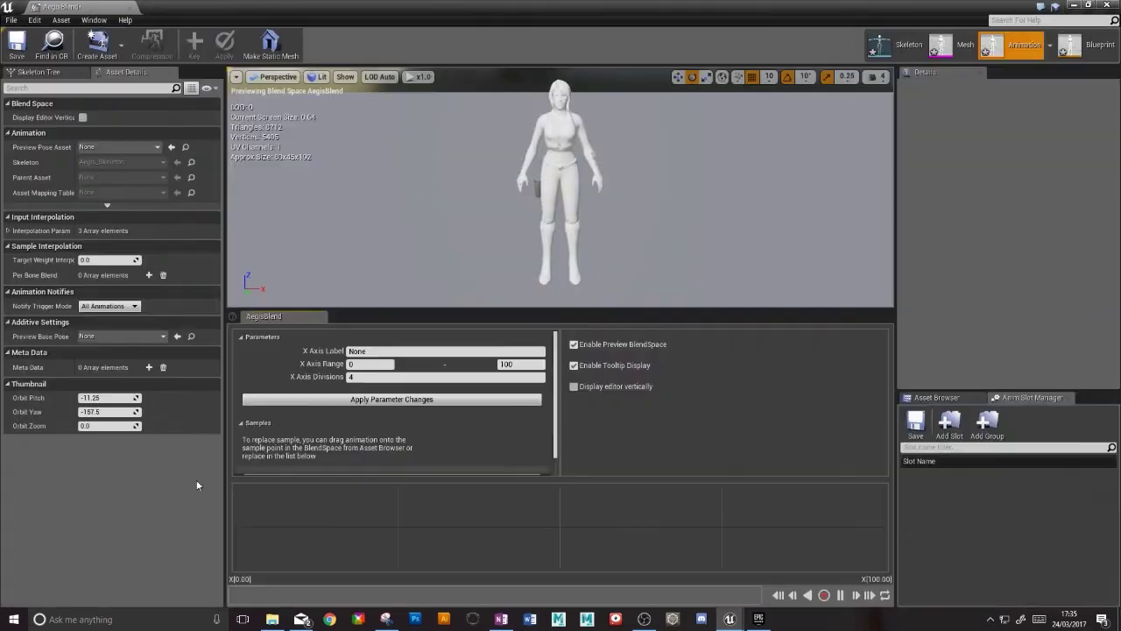
Place Idle_Anim at the left end, WalkWalk near 25 and Run near 100, then save AegisBlend.
{"action": "left_click", "coordinate": [936, 398]}
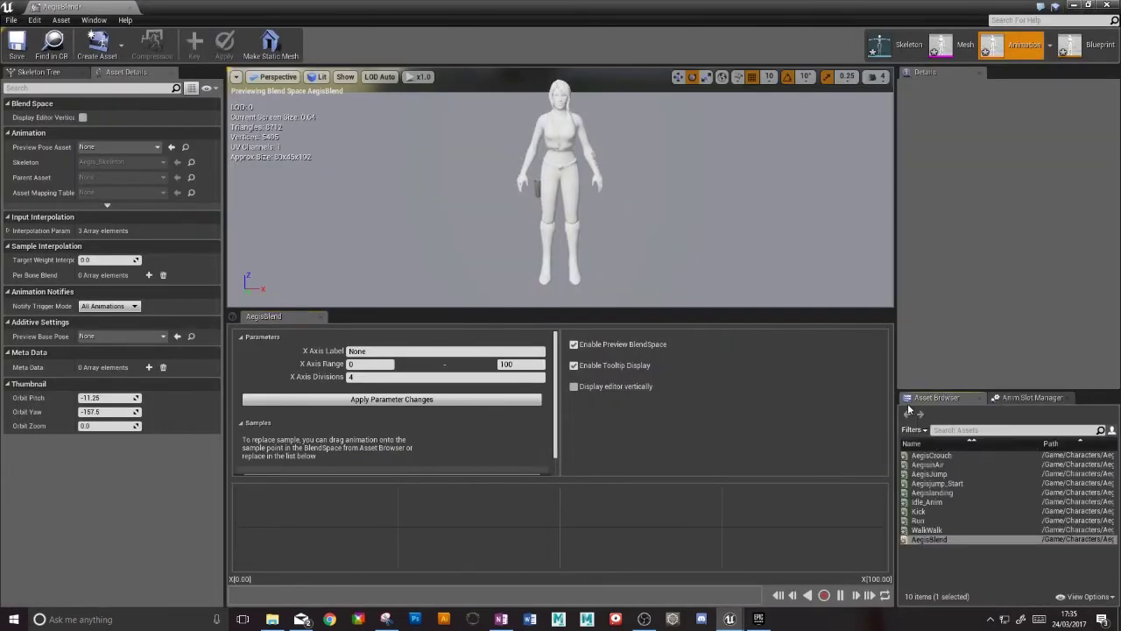
{"action": "left_click_drag", "start_coordinate": [926, 502], "coordinate": [236, 527]}
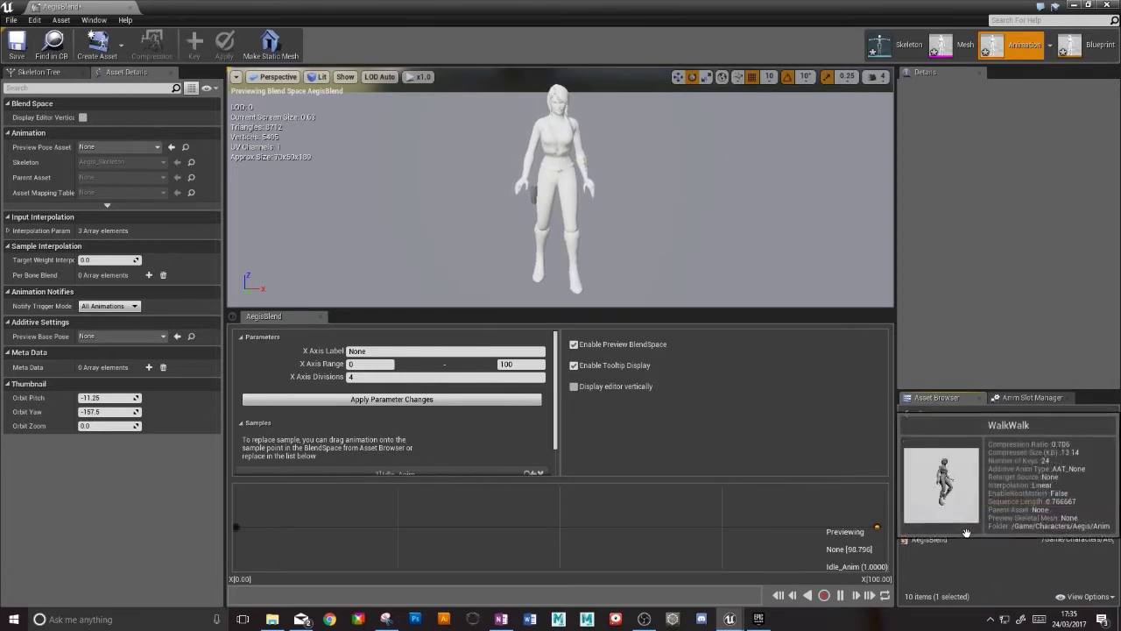
{"action": "left_click_drag", "start_coordinate": [927, 530], "coordinate": [401, 526]}
{"action": "left_click_drag", "start_coordinate": [918, 521], "coordinate": [237, 525]}
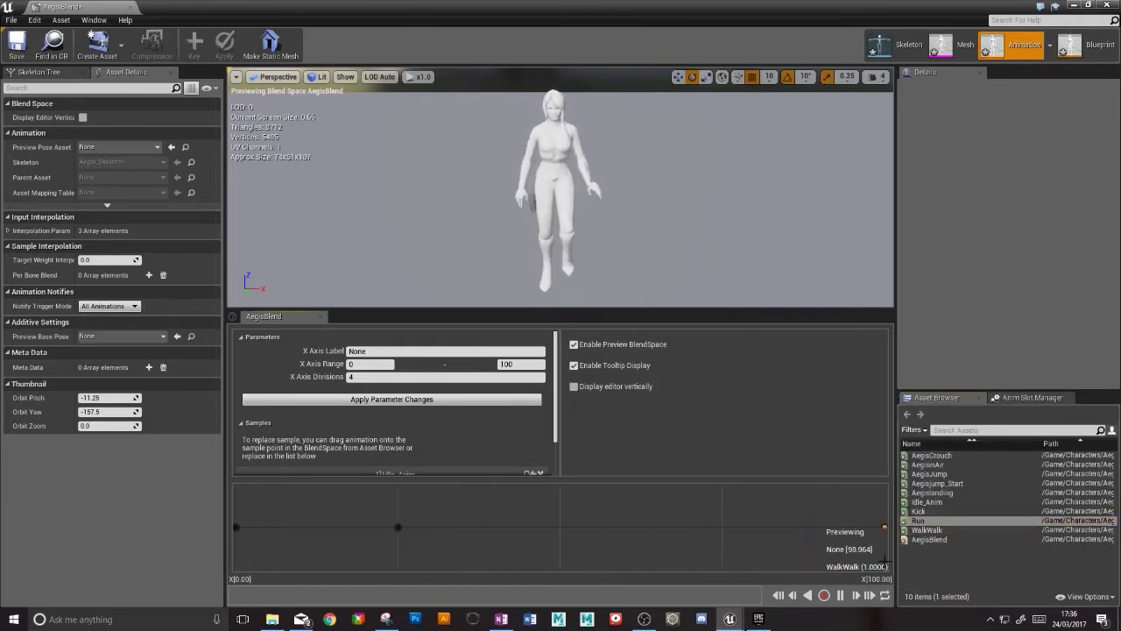
{"action": "left_click_drag", "start_coordinate": [918, 520], "coordinate": [882, 526]}
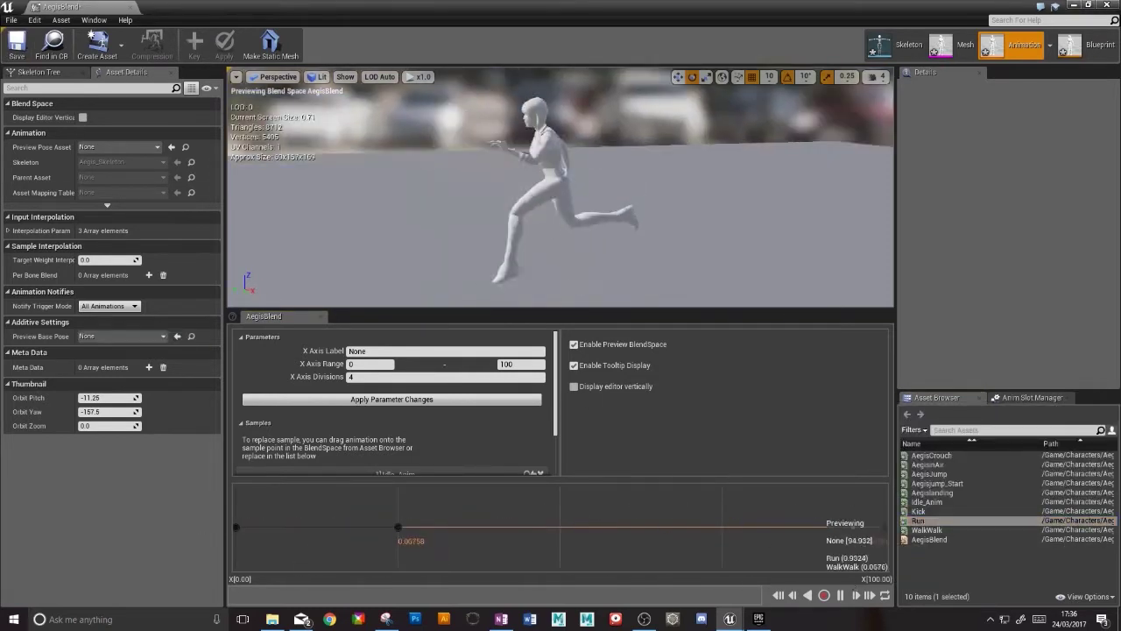
{"action": "key", "text": "ctrl+s"}
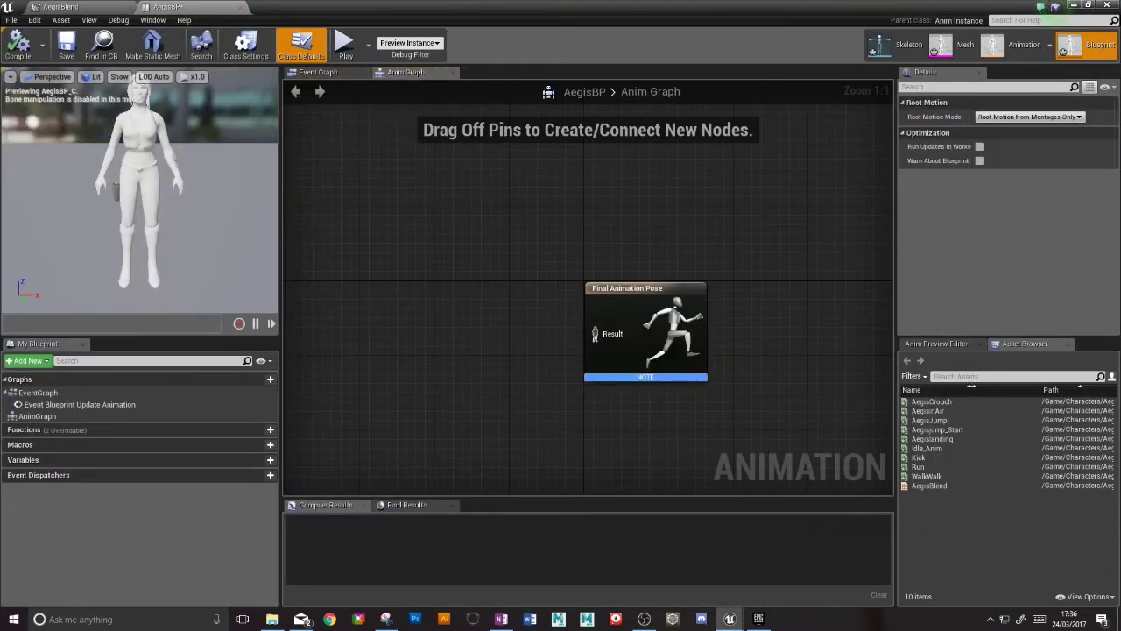
{"action": "left_click", "coordinate": [1105, 5]}
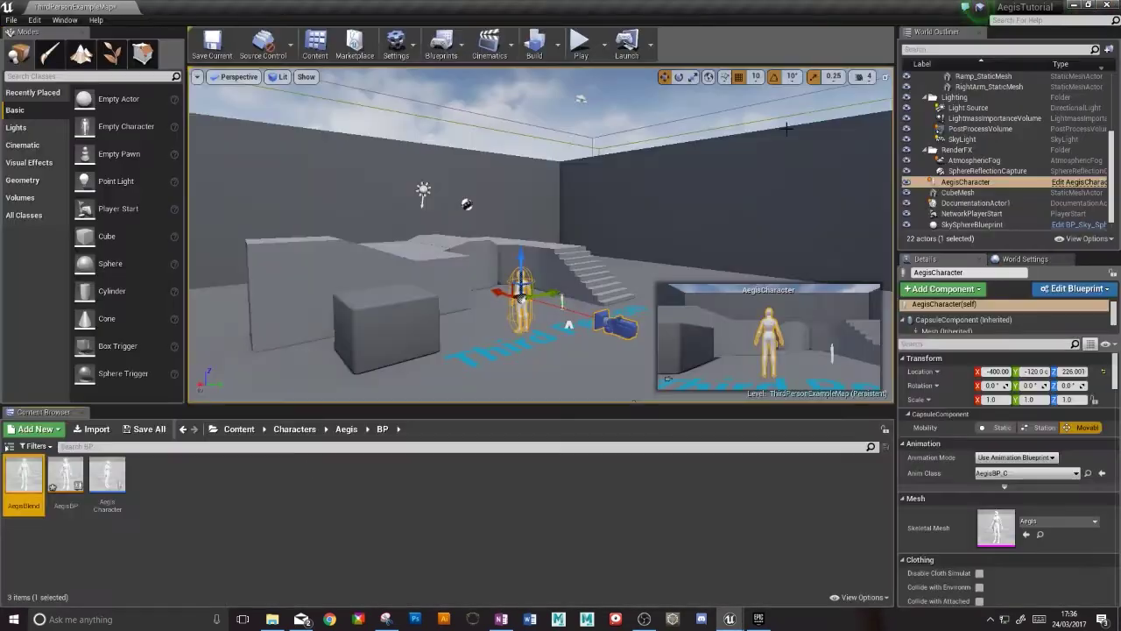
Add a new state machine to the AegisBP Anim Graph and open it.
{"action": "double_click", "coordinate": [84, 477]}
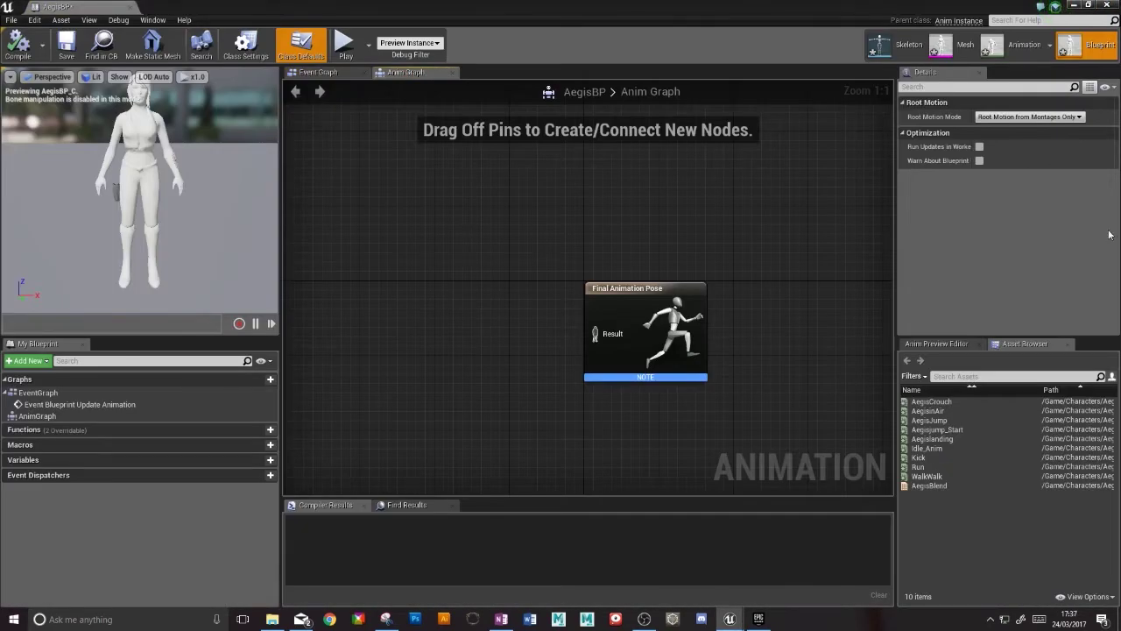
{"action": "right_click", "coordinate": [412, 306]}
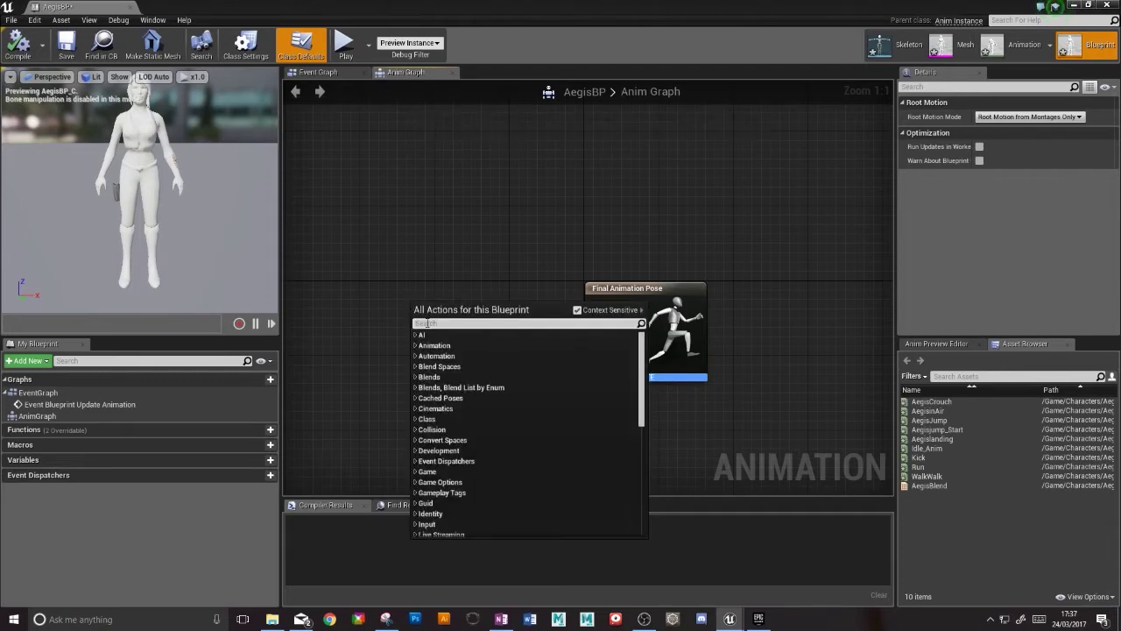
{"action": "type", "text": "state"}
{"action": "left_click", "coordinate": [464, 350]}
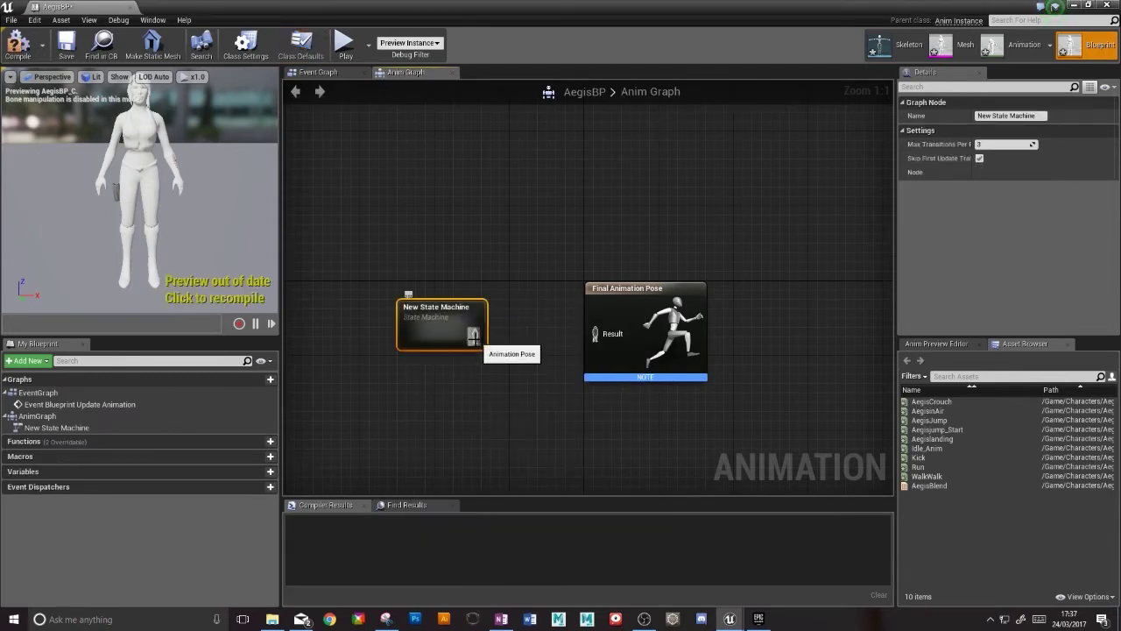
{"action": "double_click", "coordinate": [410, 341]}
Create a state named Idle/walk/run connected from Entry.
{"action": "right_click_drag", "start_coordinate": [710, 270], "coordinate": [450, 268]}
{"action": "left_click_drag", "start_coordinate": [354, 297], "coordinate": [464, 298]}
{"action": "left_click", "coordinate": [497, 324]}
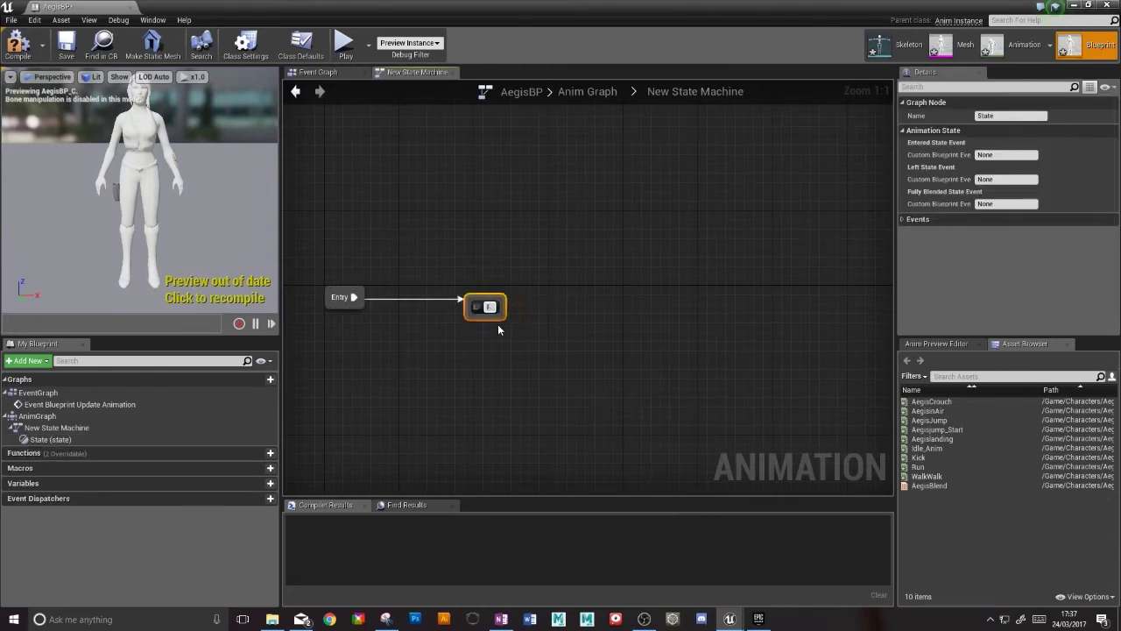
{"action": "type", "text": "Idle/walk/run"}
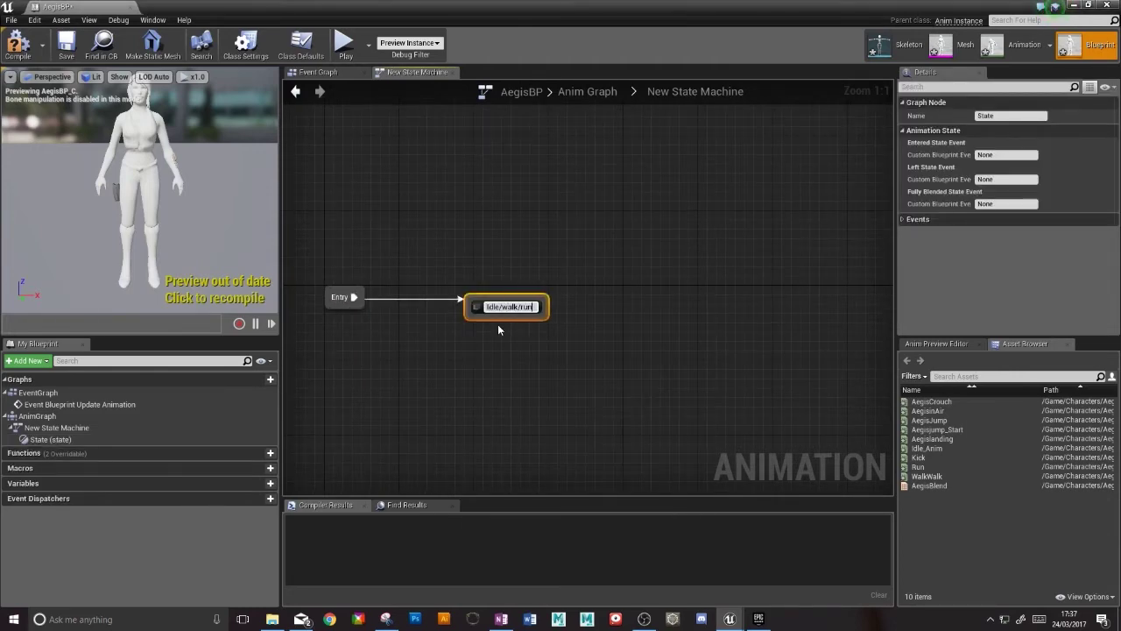
{"action": "key", "text": "Return"}
Inside Idle/walk/run, wire an AegisBlend blendspace player into the Final Animation Pose.
{"action": "double_click", "coordinate": [512, 307]}
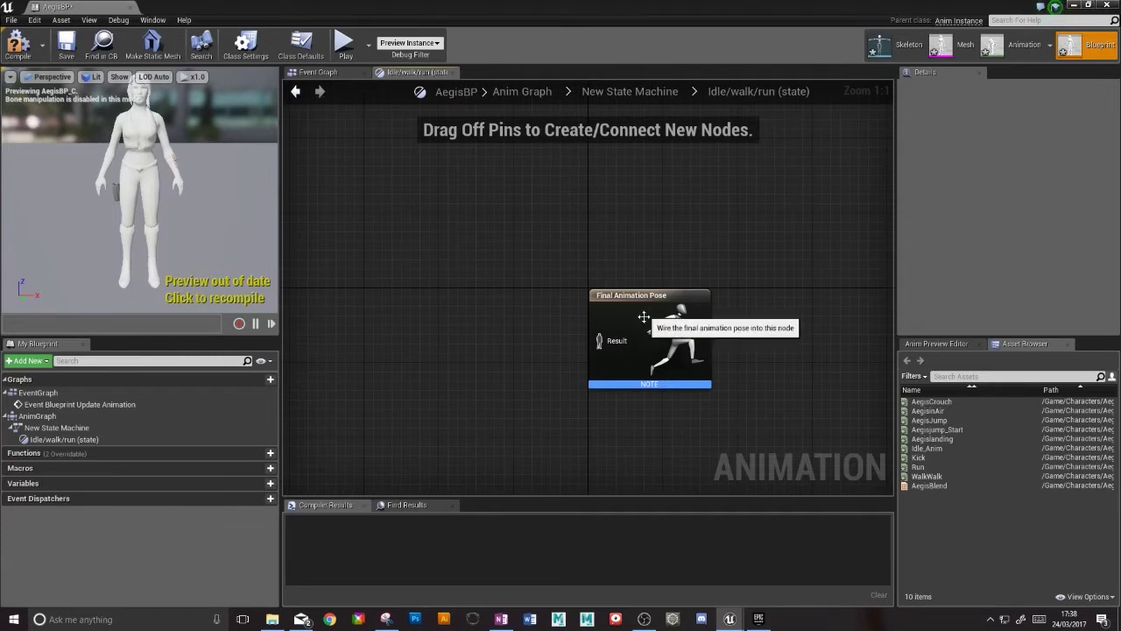
{"action": "left_click_drag", "start_coordinate": [648, 295], "coordinate": [667, 276]}
{"action": "left_click_drag", "start_coordinate": [928, 485], "coordinate": [413, 302]}
{"action": "left_click_drag", "start_coordinate": [505, 333], "coordinate": [617, 321]}
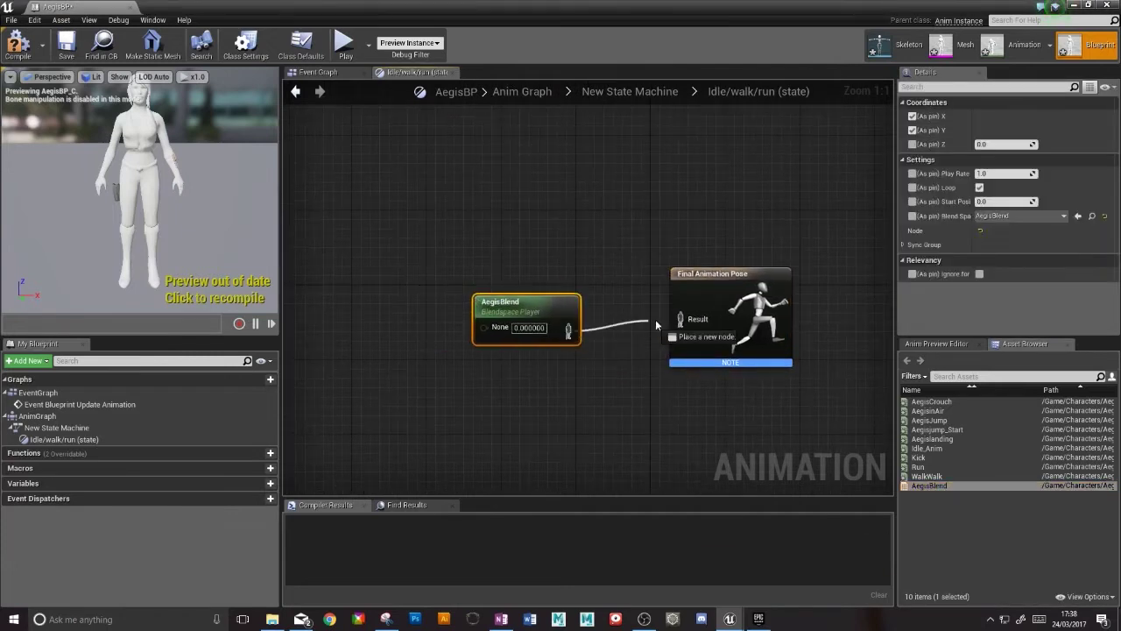
{"action": "right_click_drag", "start_coordinate": [466, 232], "coordinate": [540, 192]}
Add a new blueprint variable named Speed.
{"action": "left_click", "coordinate": [256, 483]}
{"action": "type", "text": "Speed"}
{"action": "key", "text": "Return"}
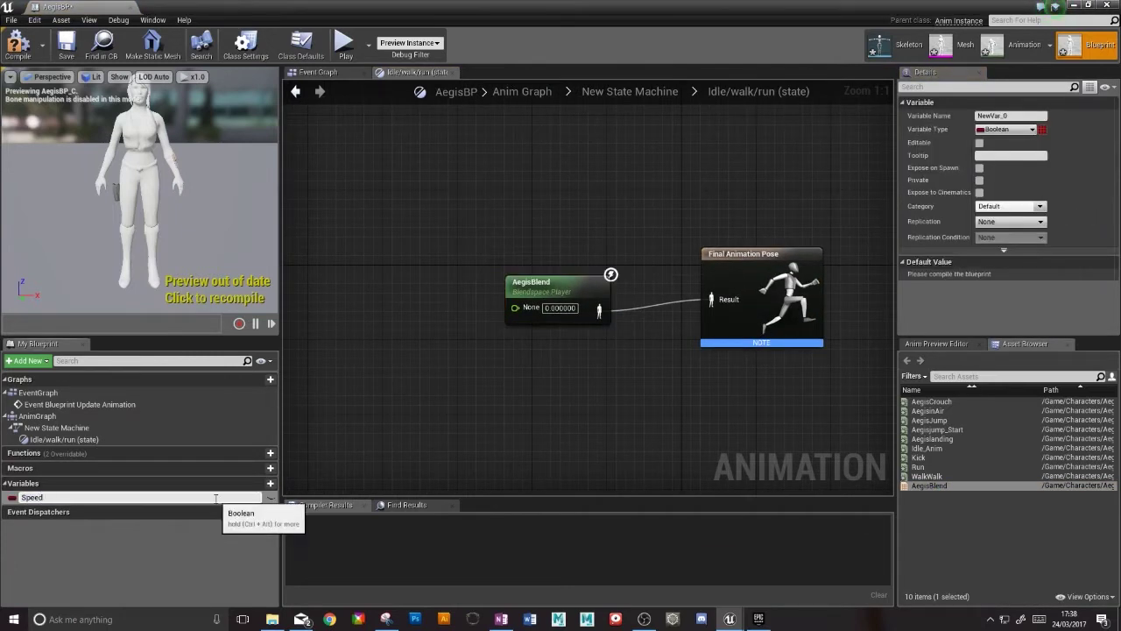
{"action": "left_click", "coordinate": [263, 483]}
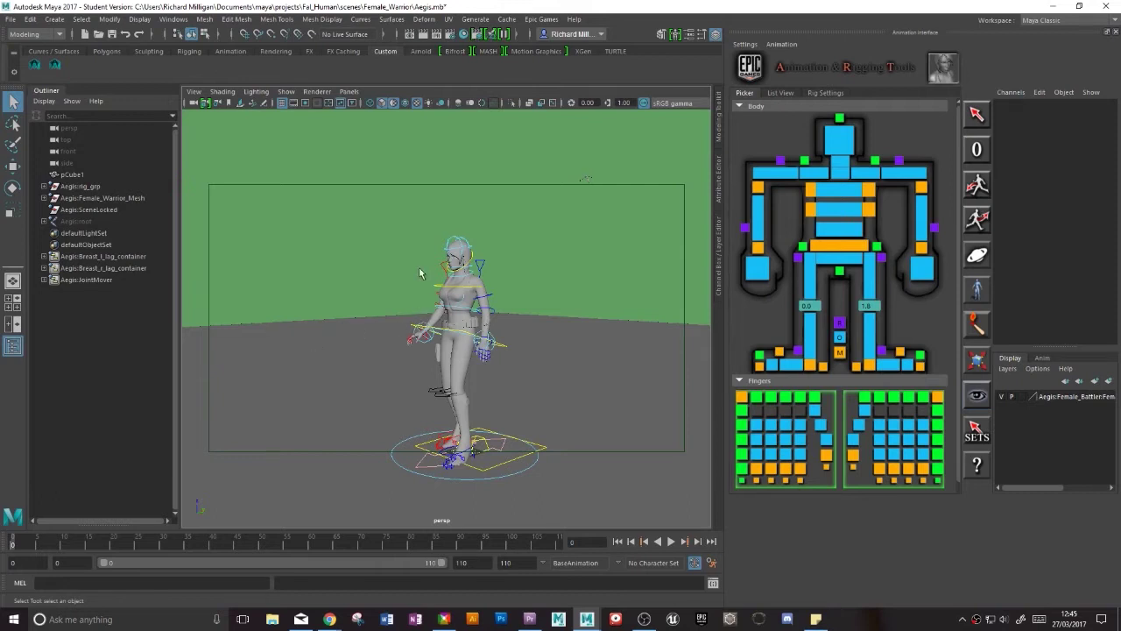
Select Aegis:Female_Warrior_Mesh together with Aegis:root in the Outliner.
{"action": "left_click", "coordinate": [88, 221]}
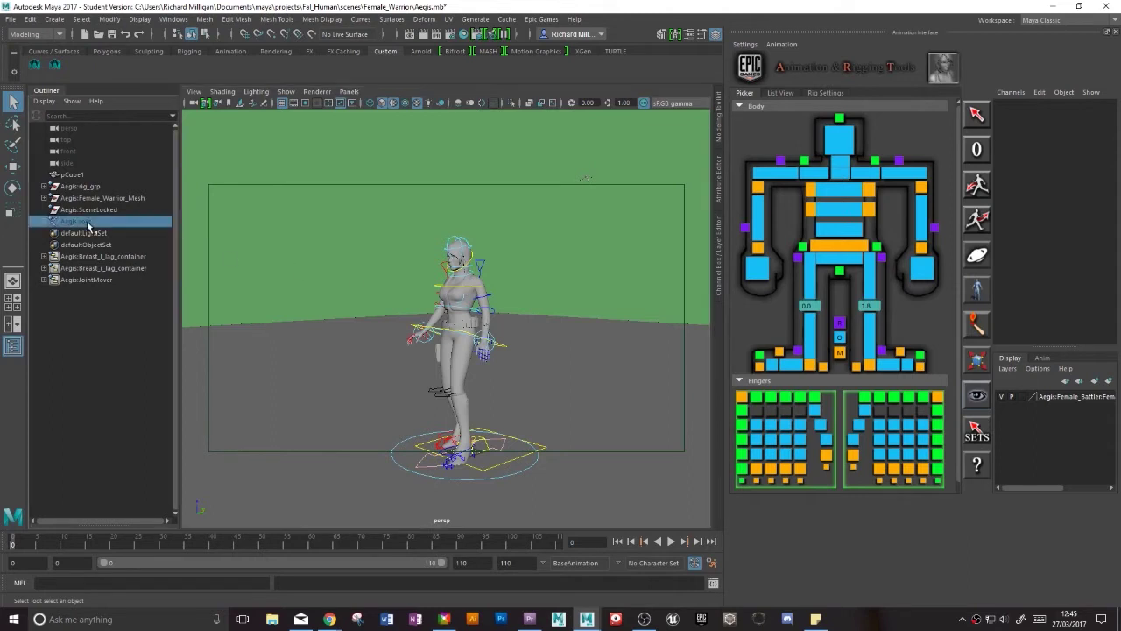
{"action": "left_click", "coordinate": [80, 187], "text": "ctrl"}
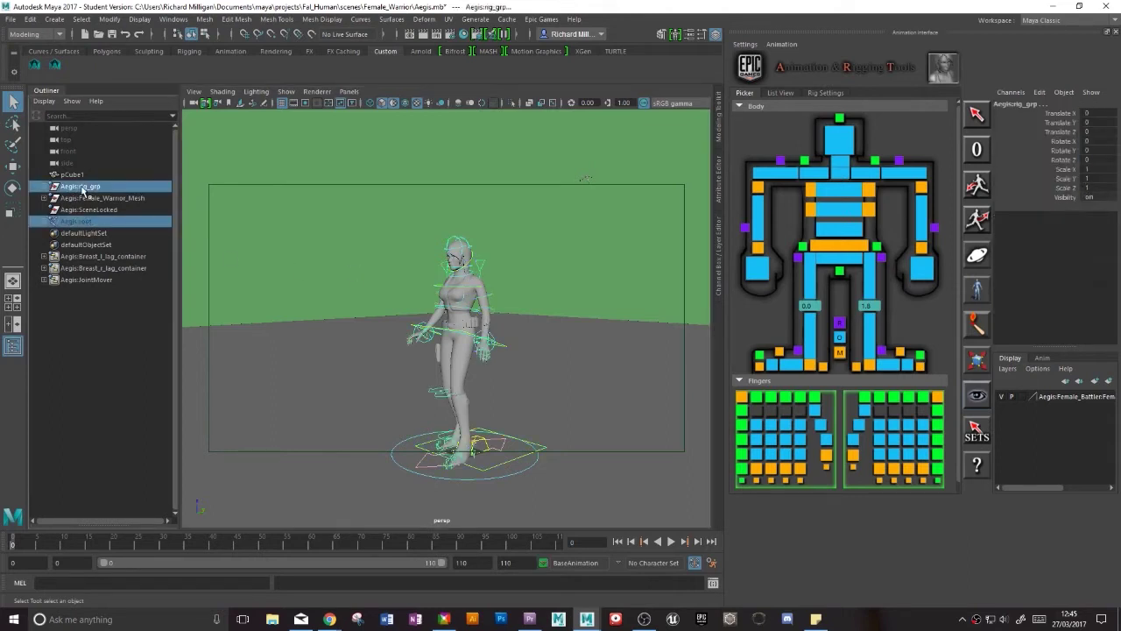
{"action": "left_click", "coordinate": [91, 199]}
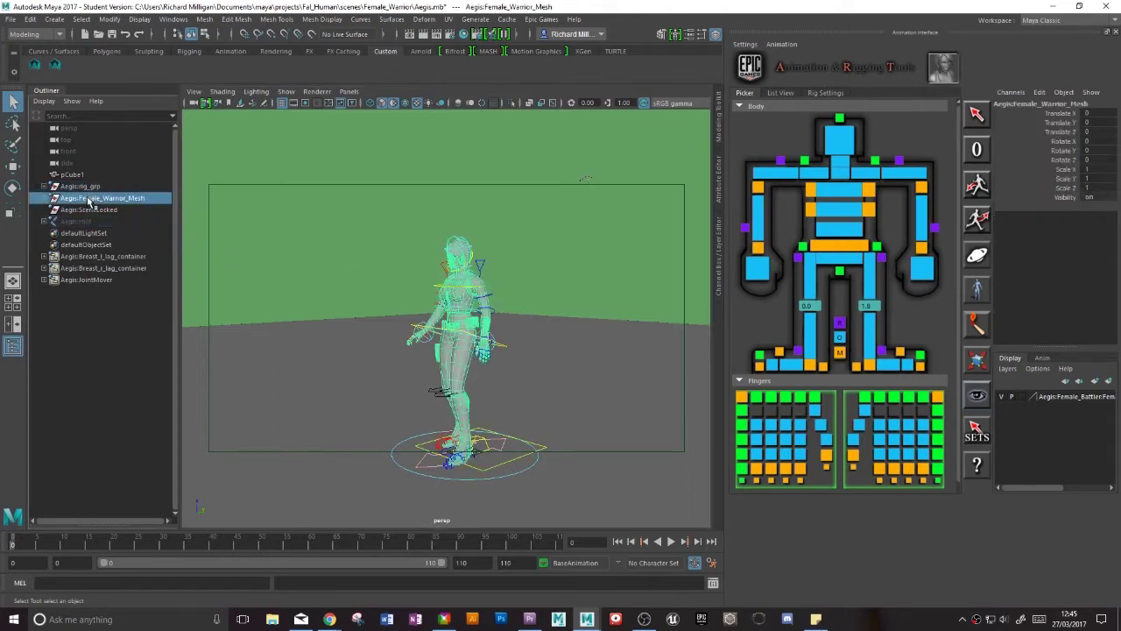
{"action": "left_click", "coordinate": [81, 222], "text": "ctrl"}
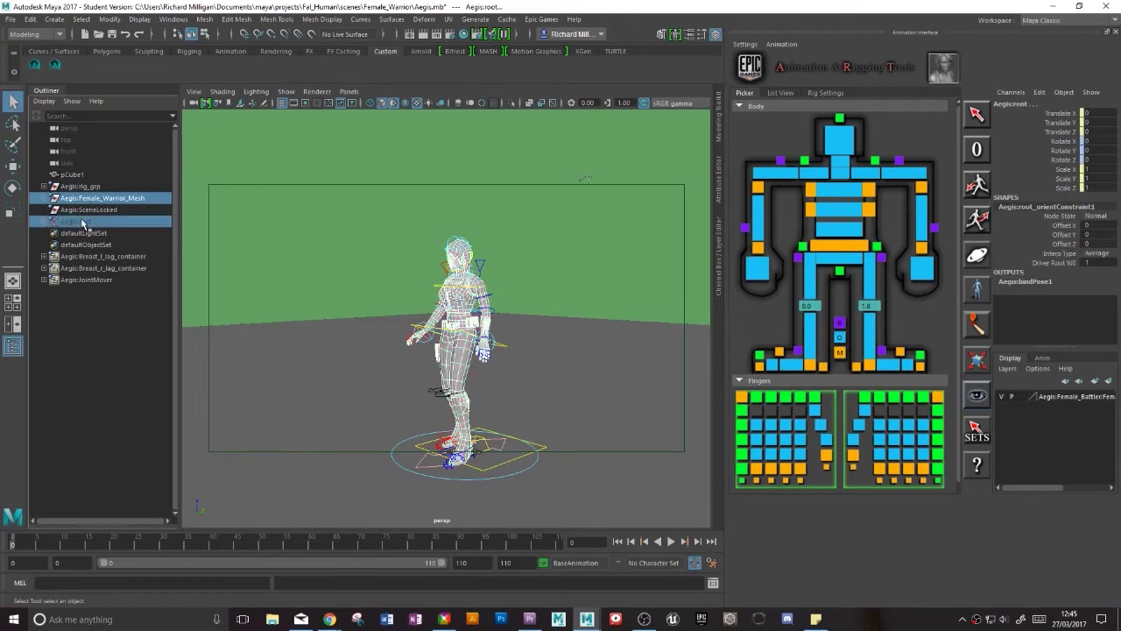
{"action": "left_click", "coordinate": [11, 20]}
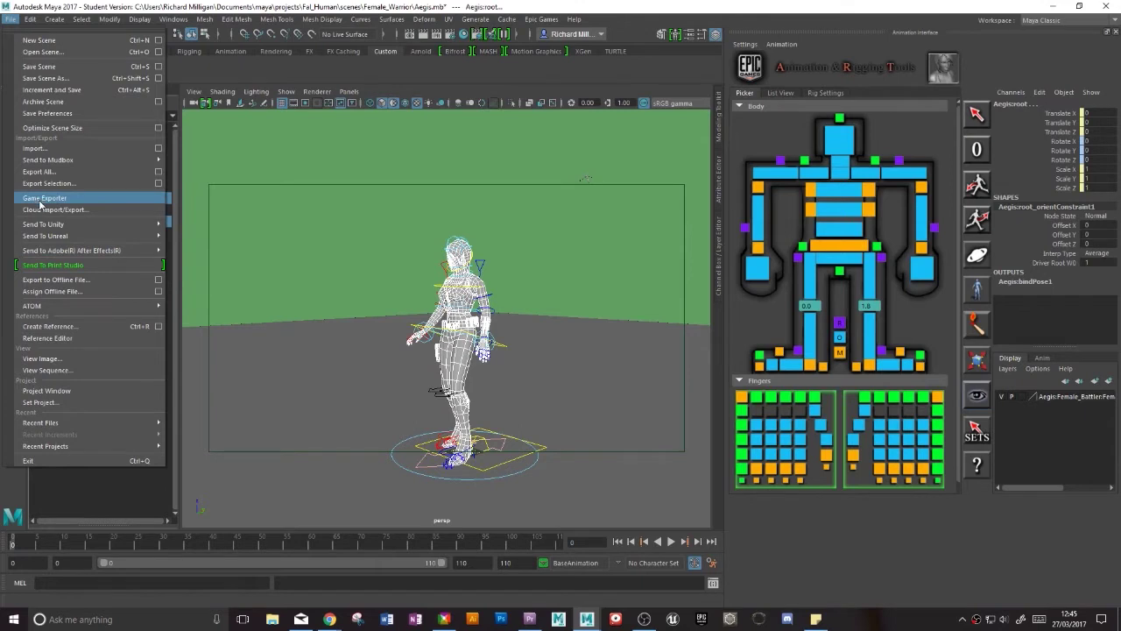
{"action": "mouse_move", "coordinate": [174, 19]}
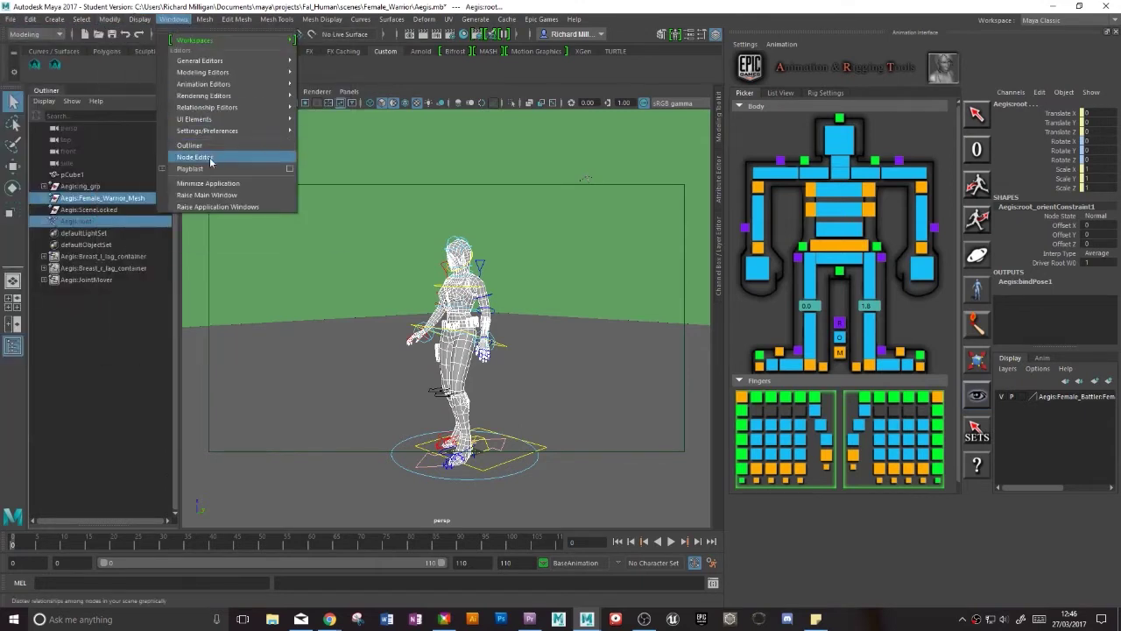
{"action": "mouse_move", "coordinate": [215, 131]}
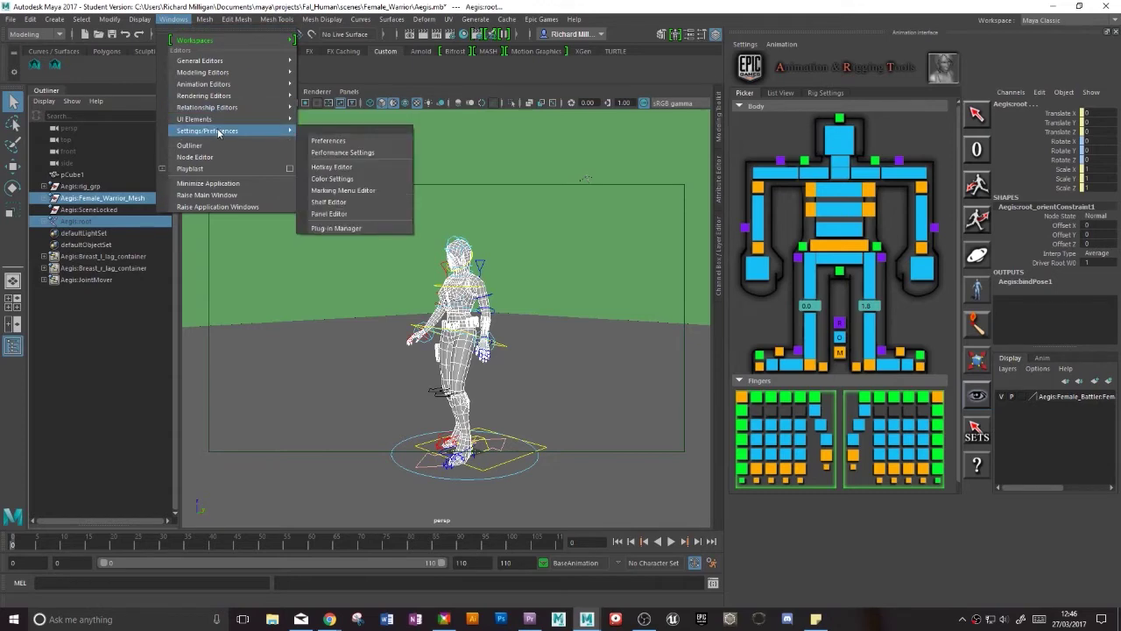
{"action": "left_click", "coordinate": [350, 229]}
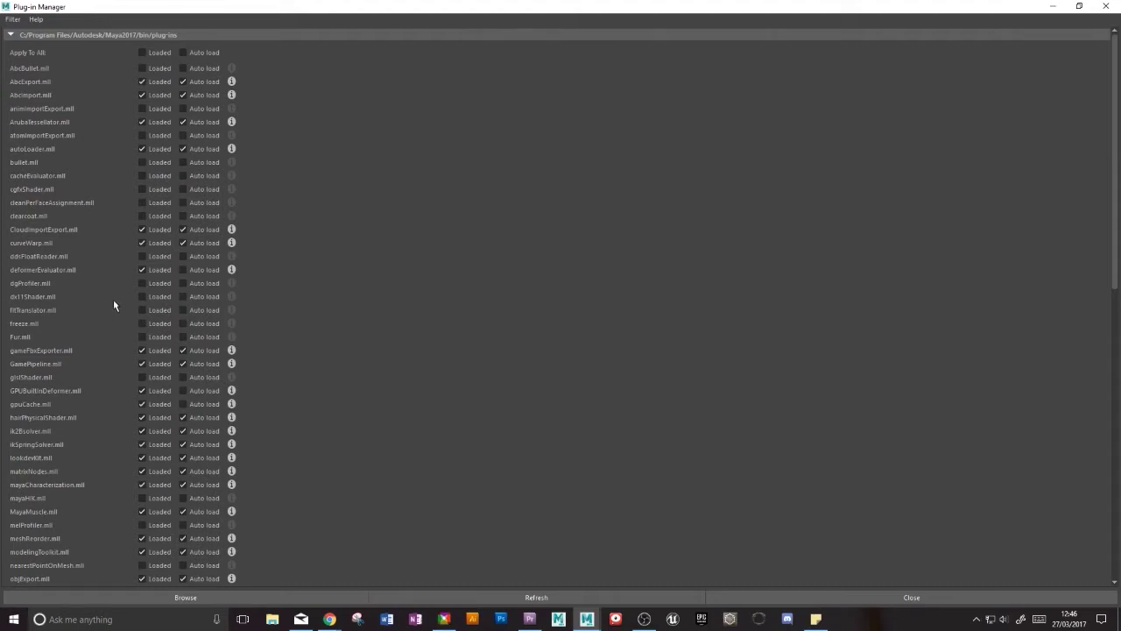
{"action": "scroll", "coordinate": [106, 290], "scroll_direction": "down", "scroll_amount": 1}
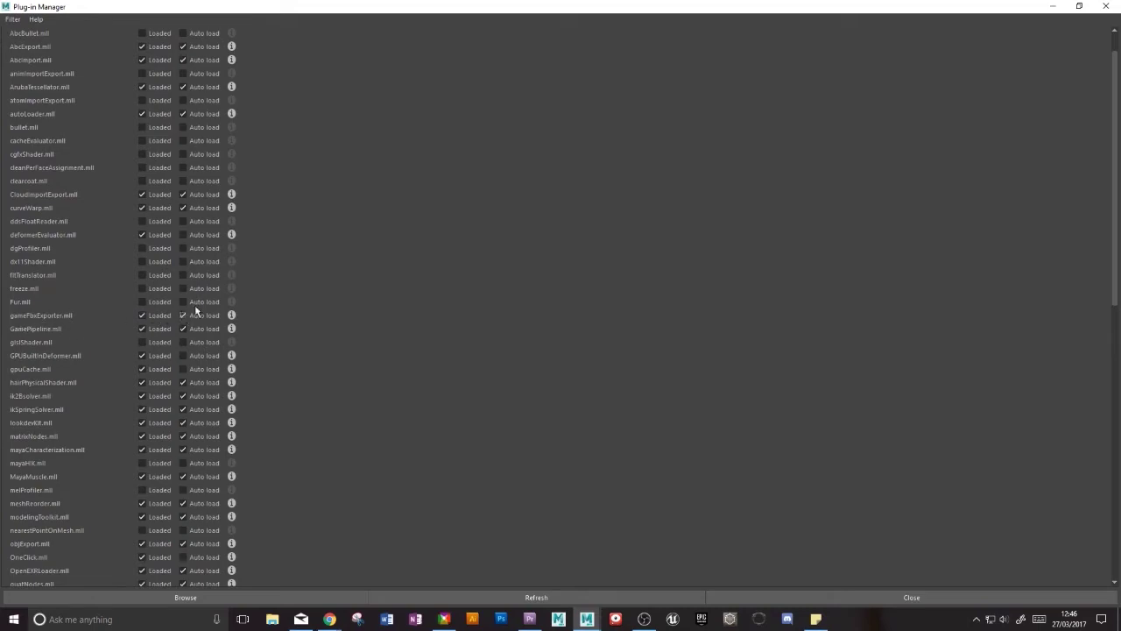
{"action": "left_click", "coordinate": [1101, 6]}
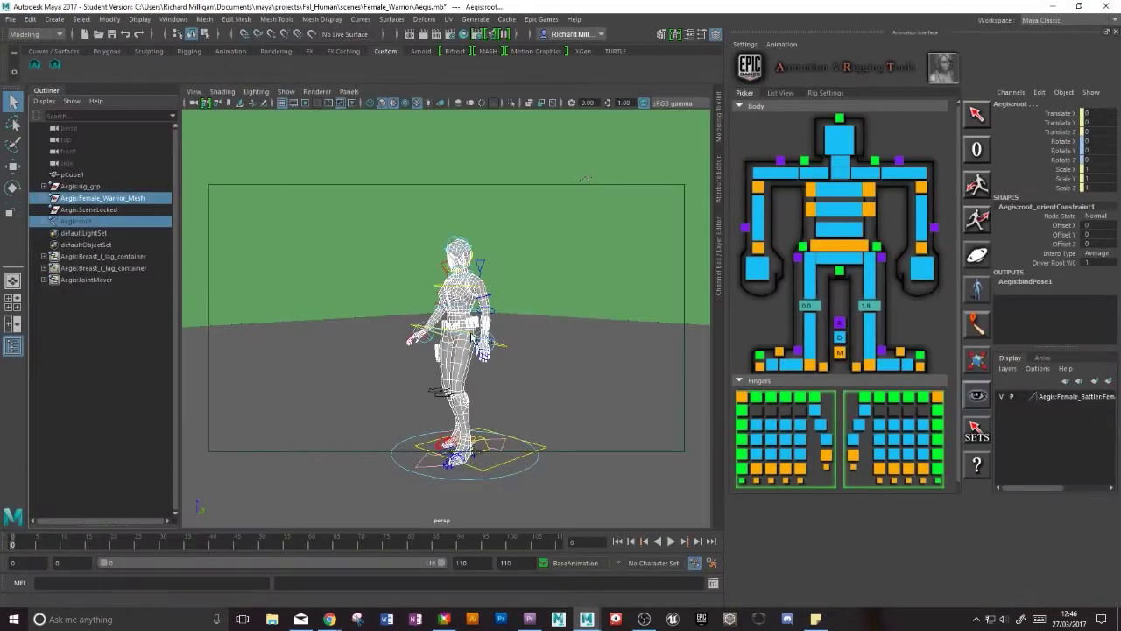
Open the Game Exporter, review its tabs, and keep Export All on the Model tab.
{"action": "left_click", "coordinate": [11, 20]}
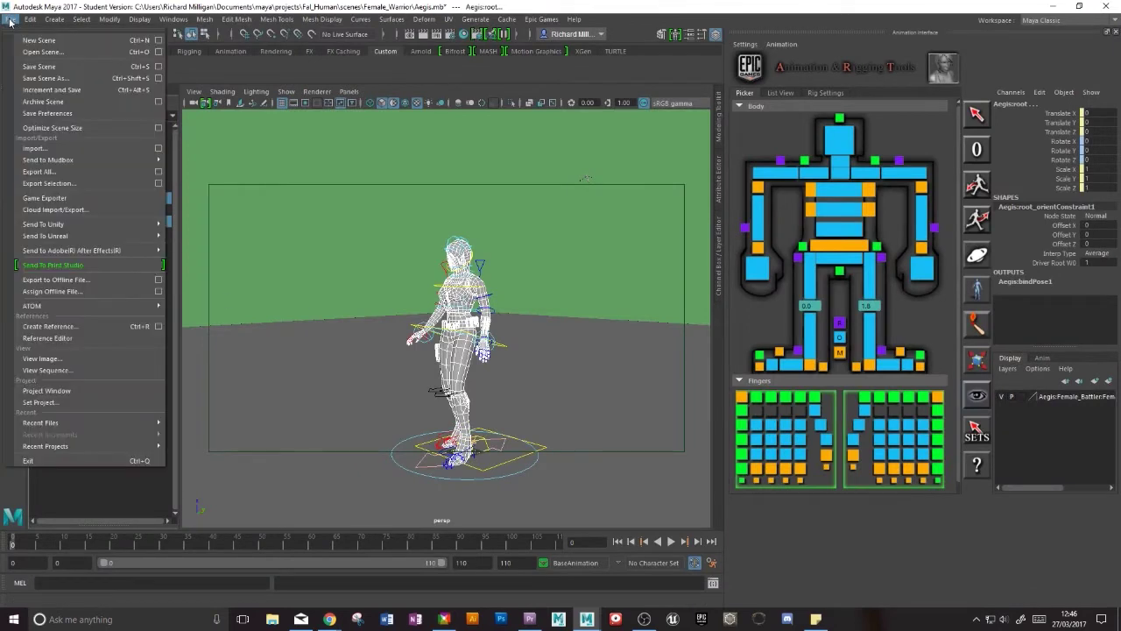
{"action": "left_click", "coordinate": [50, 200]}
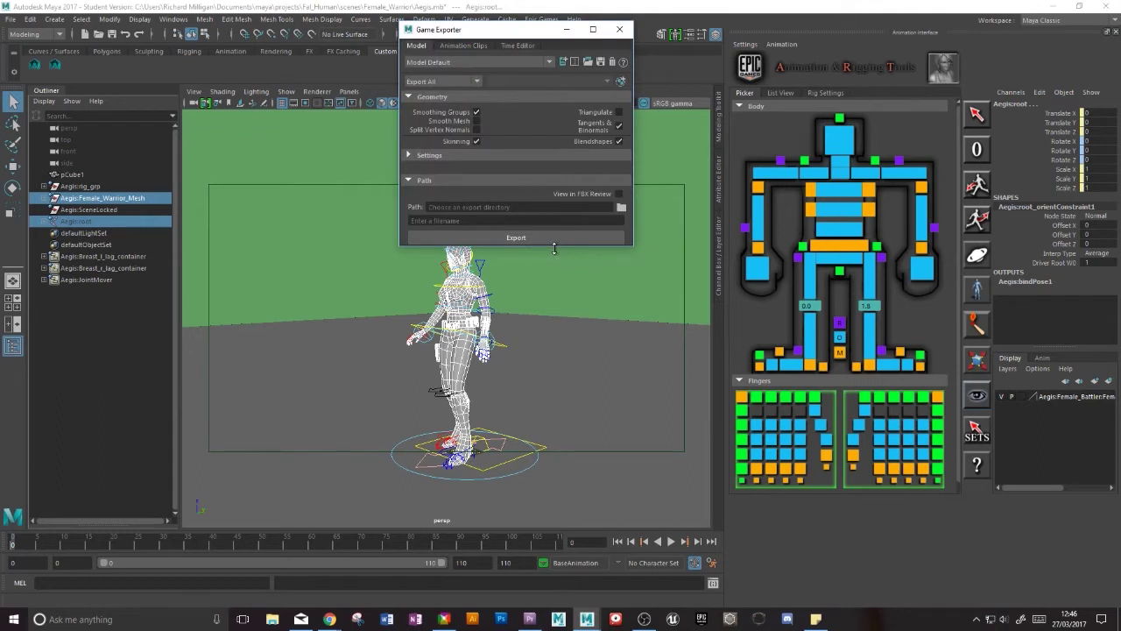
{"action": "left_click_drag", "start_coordinate": [553, 249], "coordinate": [554, 371]}
{"action": "left_click_drag", "start_coordinate": [506, 36], "coordinate": [444, 66]}
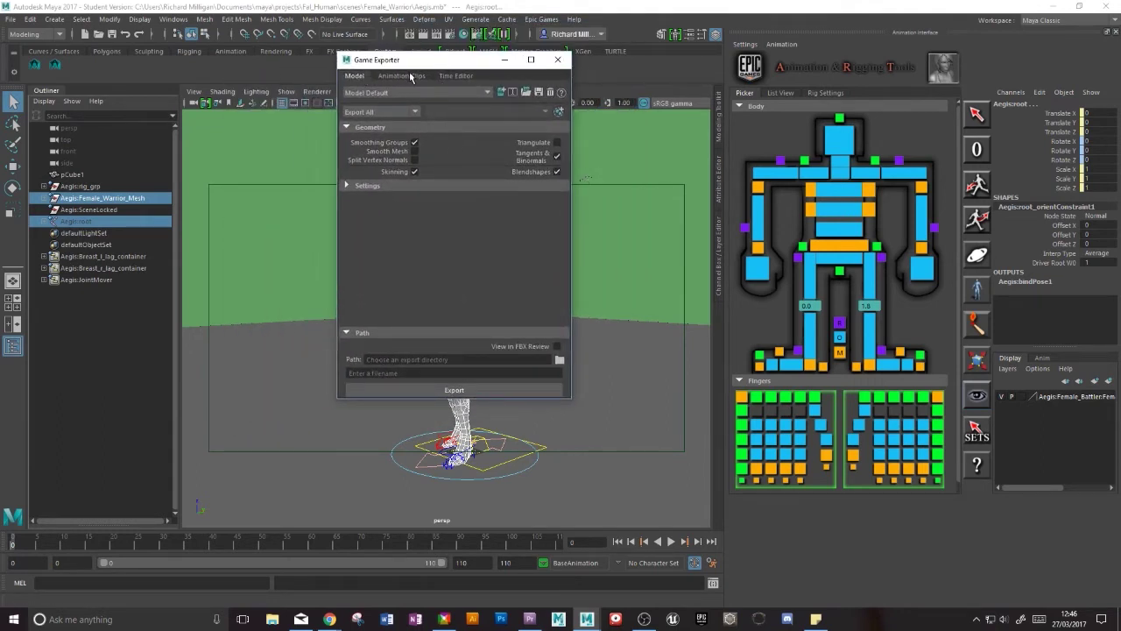
{"action": "left_click", "coordinate": [456, 76]}
{"action": "left_click", "coordinate": [410, 77]}
{"action": "left_click", "coordinate": [361, 77]}
{"action": "left_click", "coordinate": [396, 77]}
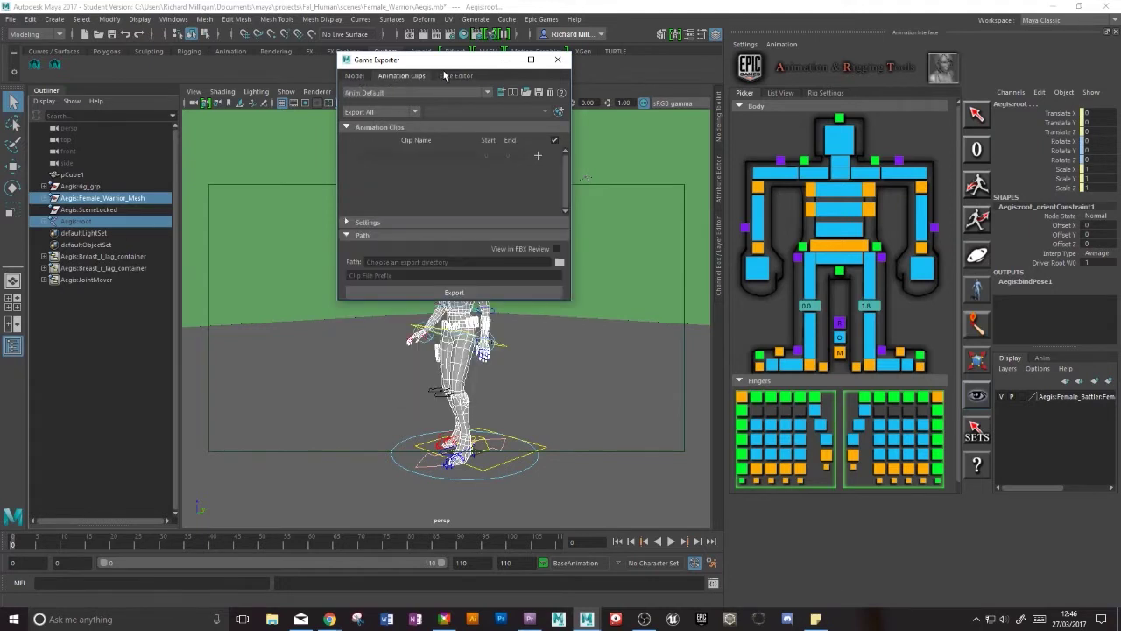
{"action": "left_click", "coordinate": [350, 76]}
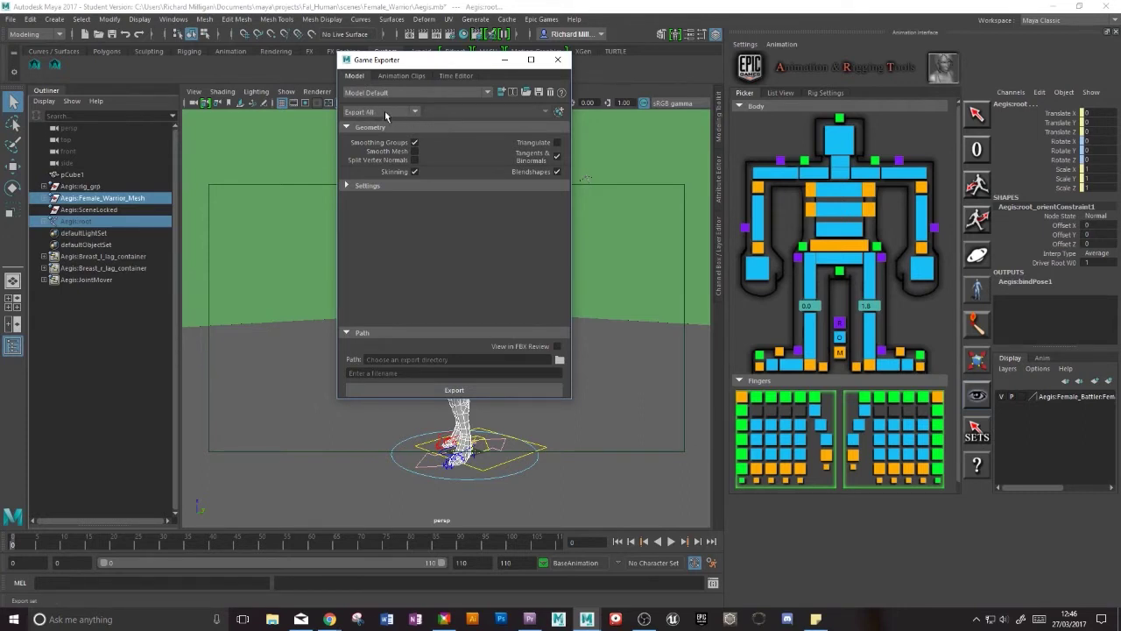
{"action": "left_click", "coordinate": [416, 112]}
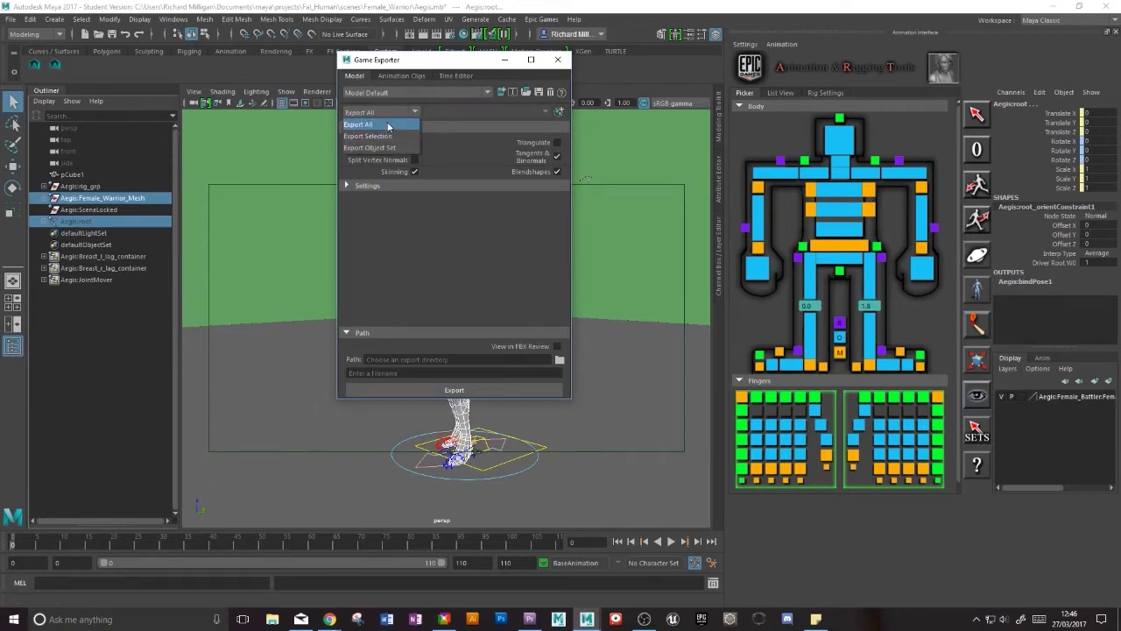
{"action": "left_click", "coordinate": [388, 127]}
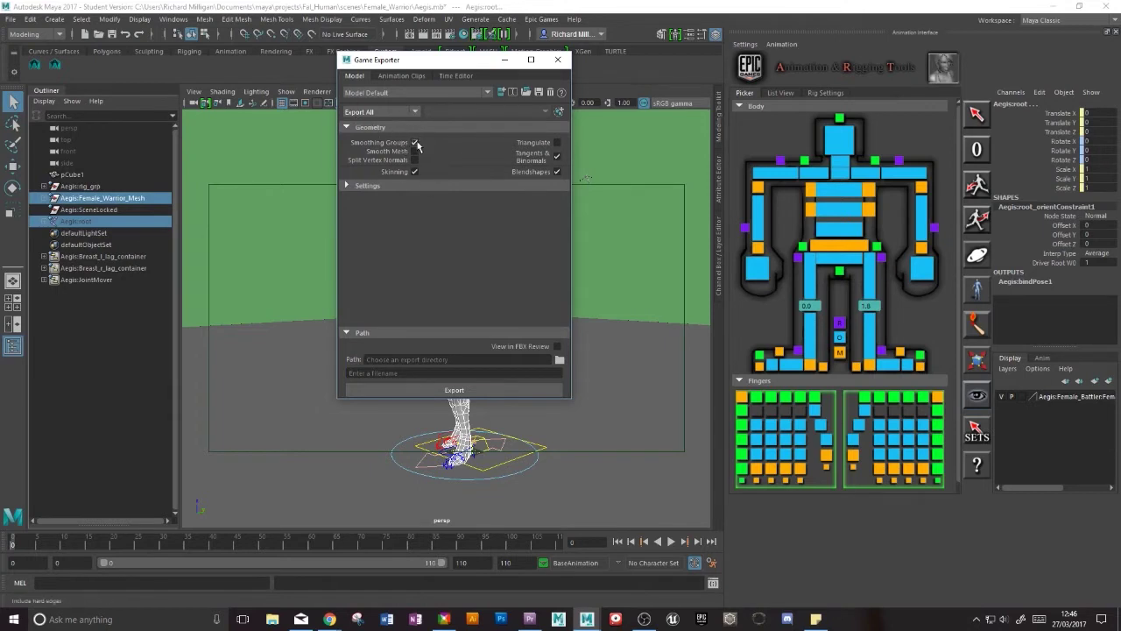
Enable Smooth Mesh, set Up Axis to Z and FBX version to 2014/2015.
{"action": "left_click", "coordinate": [414, 151]}
{"action": "left_click", "coordinate": [347, 185]}
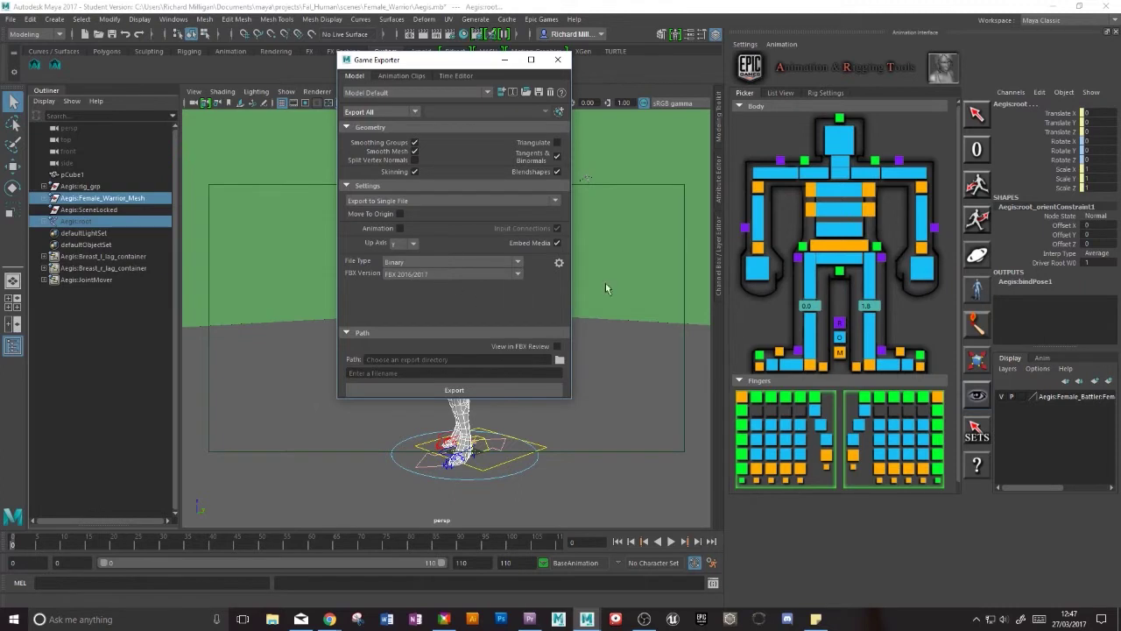
{"action": "left_click", "coordinate": [414, 244]}
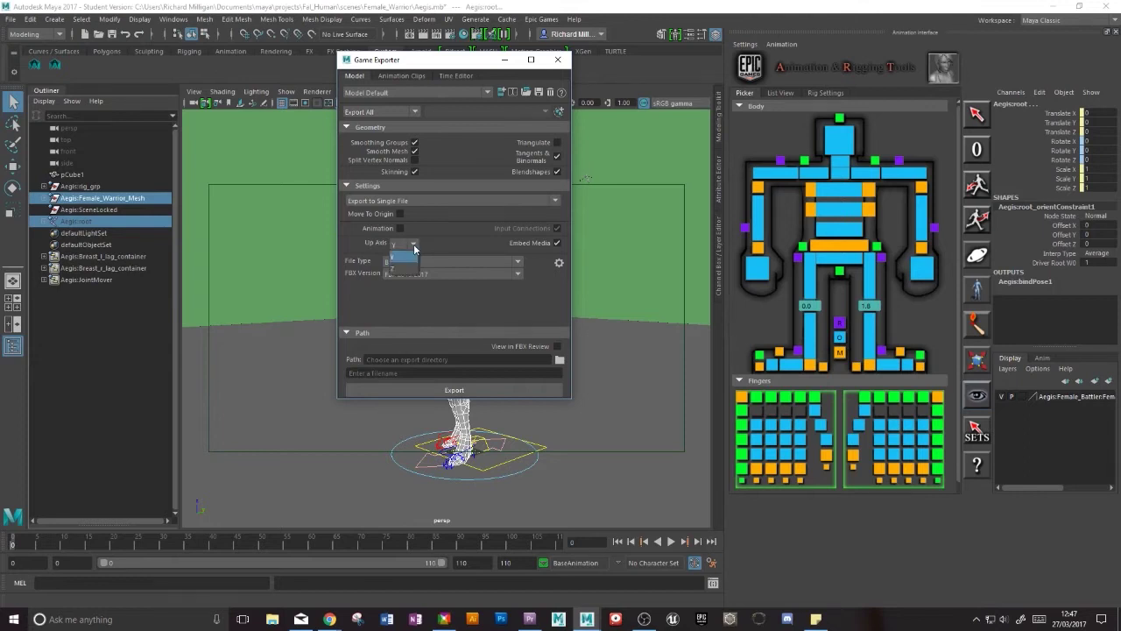
{"action": "left_click", "coordinate": [399, 270]}
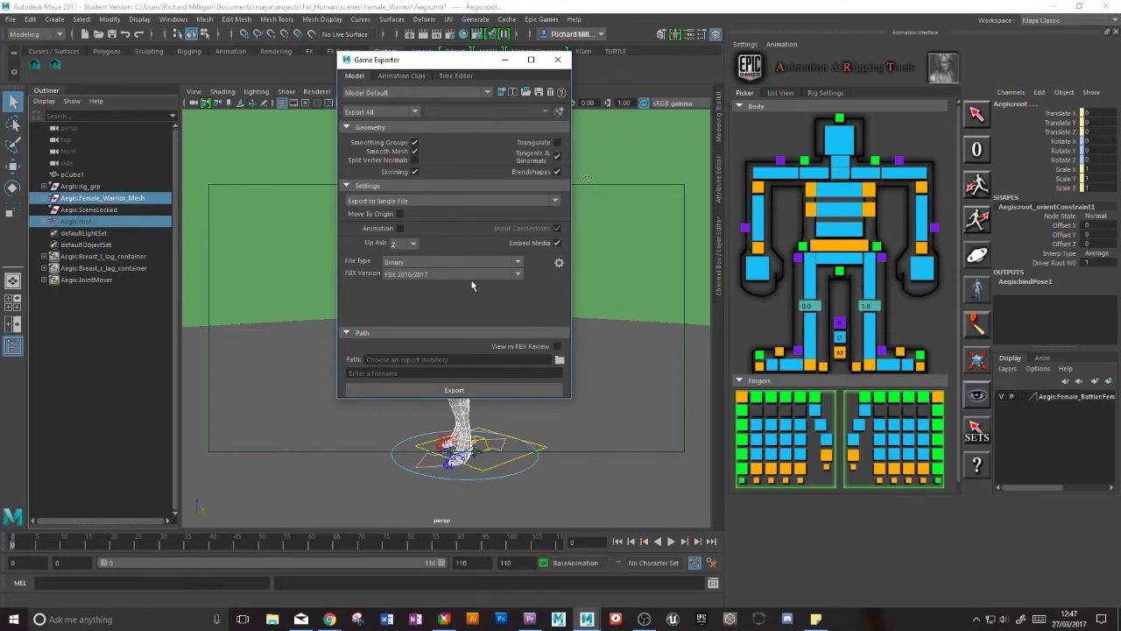
{"action": "left_click", "coordinate": [517, 275]}
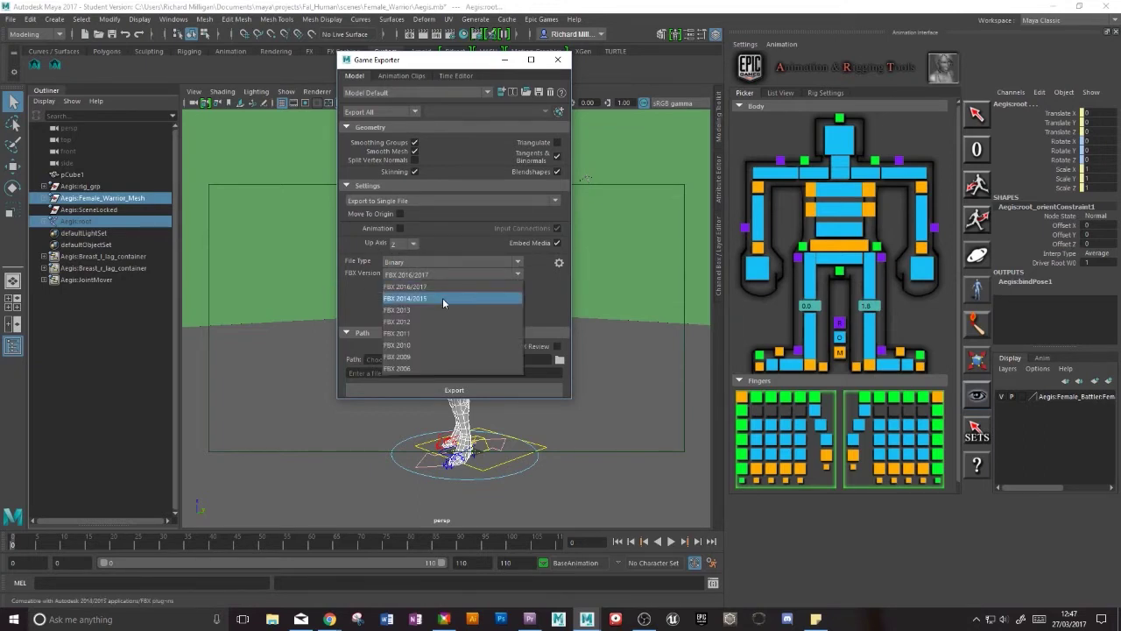
{"action": "left_click", "coordinate": [442, 298]}
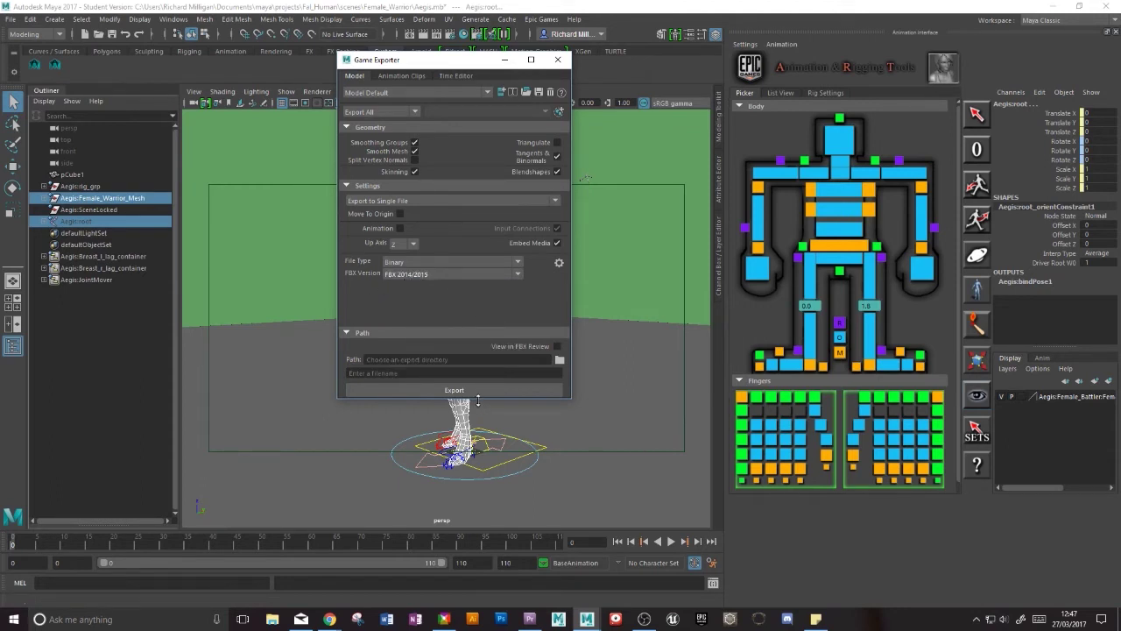
Set the export path to the assets folder and close the Game Exporter.
{"action": "left_click_drag", "start_coordinate": [479, 398], "coordinate": [479, 374]}
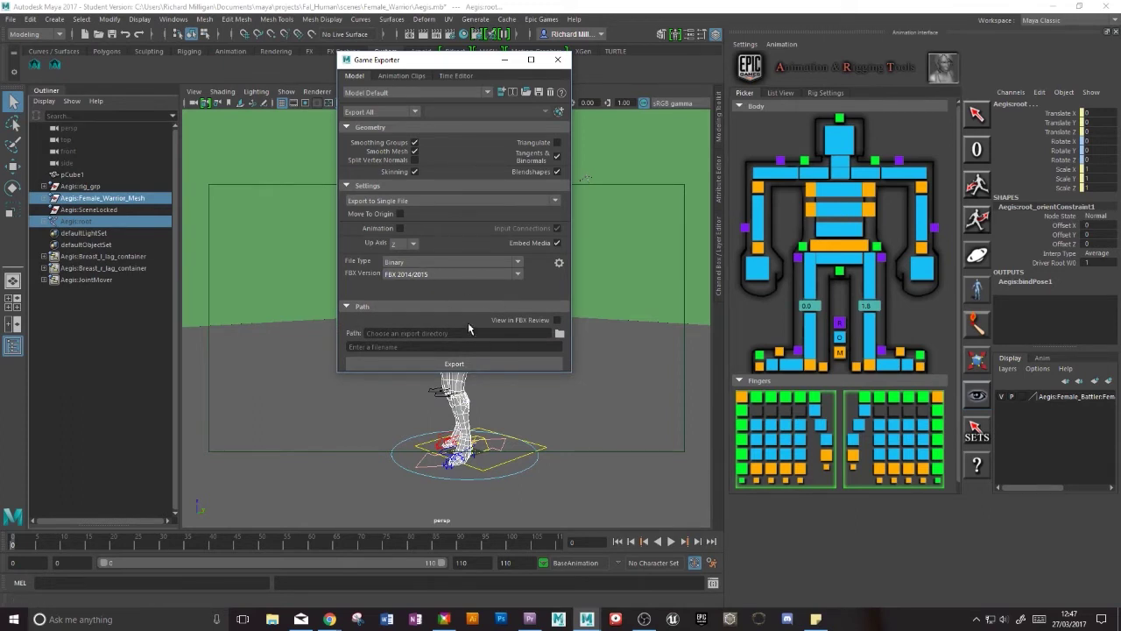
{"action": "left_click", "coordinate": [560, 333]}
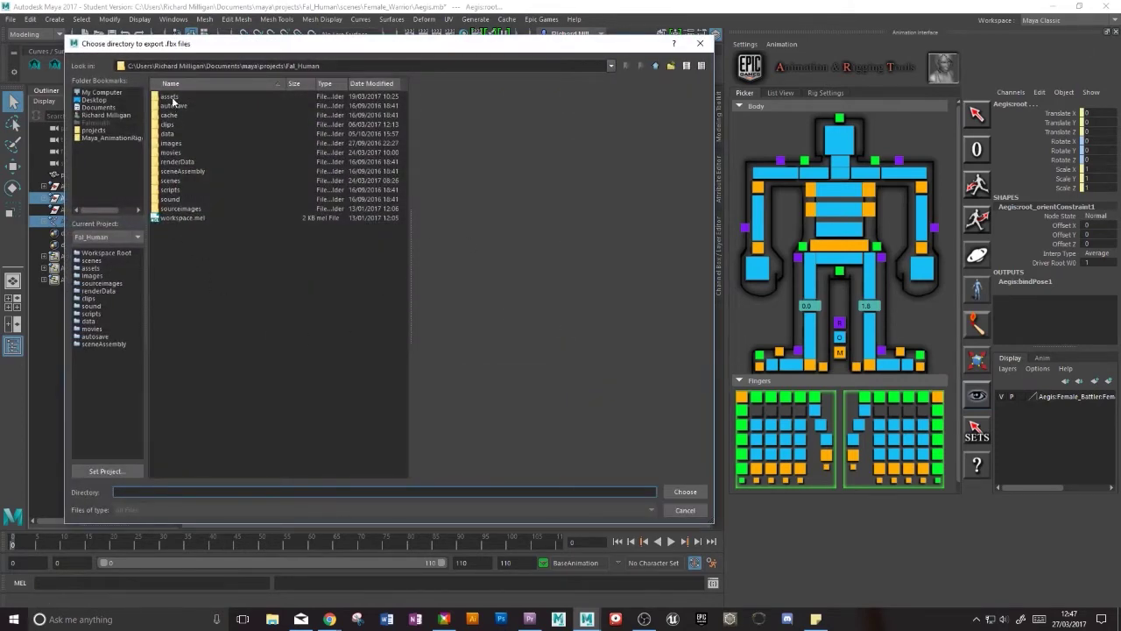
{"action": "left_click", "coordinate": [171, 97]}
{"action": "left_click", "coordinate": [701, 491]}
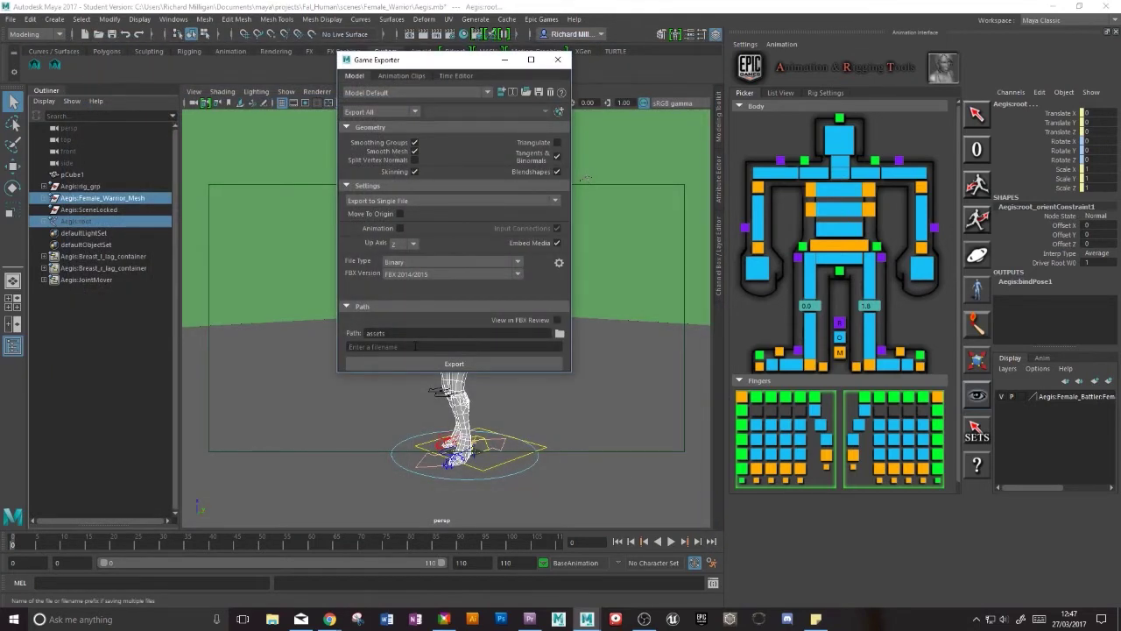
{"action": "left_click", "coordinate": [558, 60]}
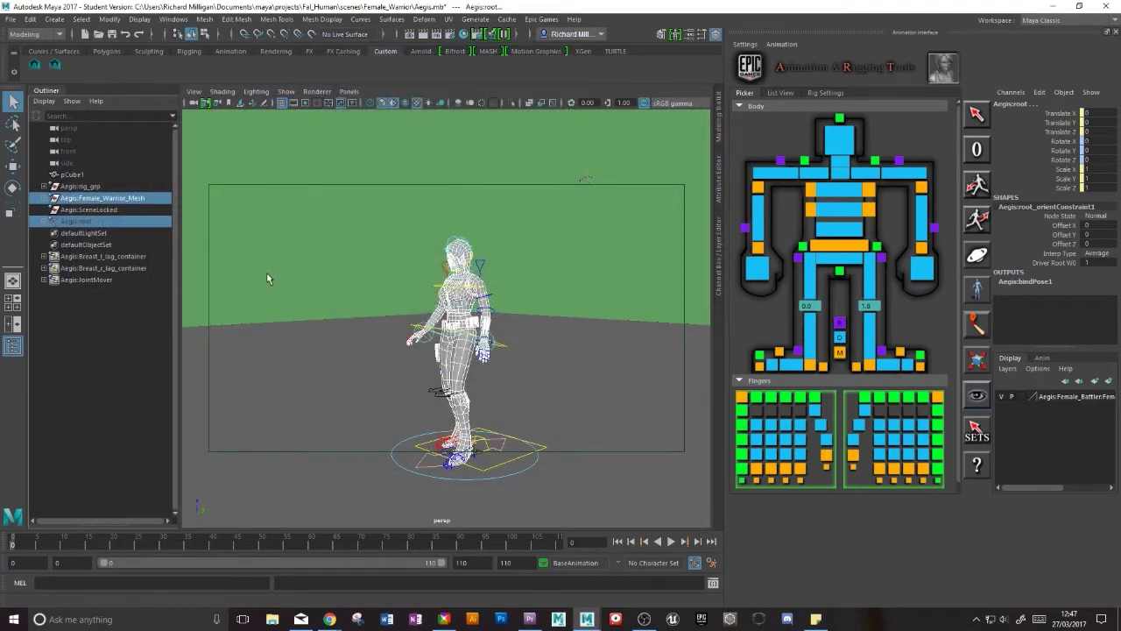
Play back and stop the character's animation, briefly checking the Game Exporter.
{"action": "key", "text": "alt+v"}
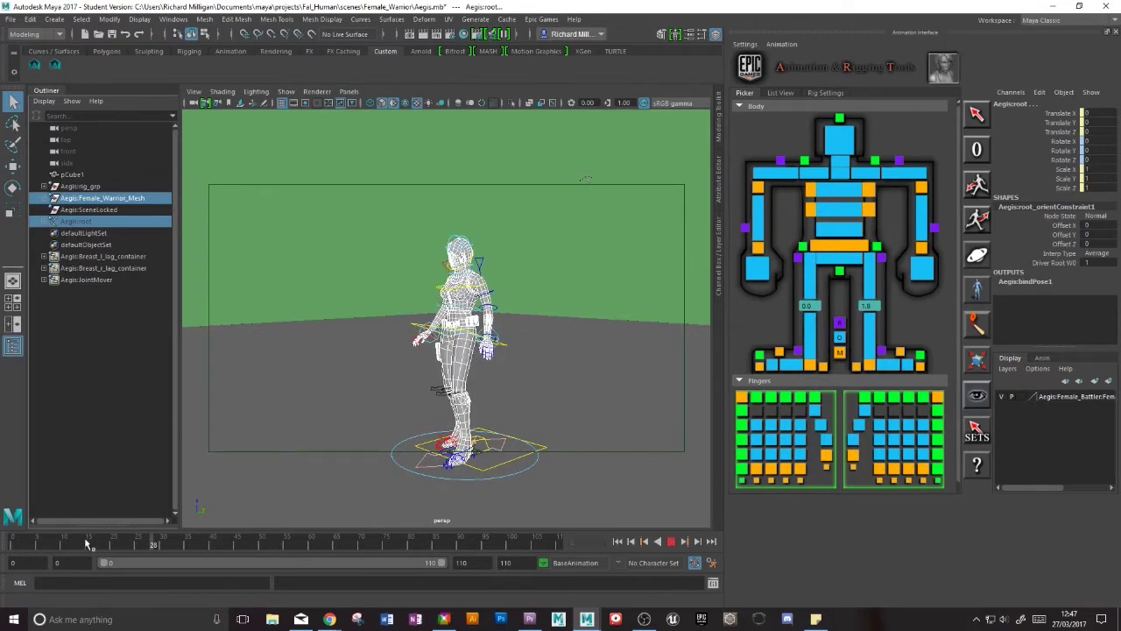
{"action": "left_click_drag", "start_coordinate": [43, 541], "coordinate": [1, 546]}
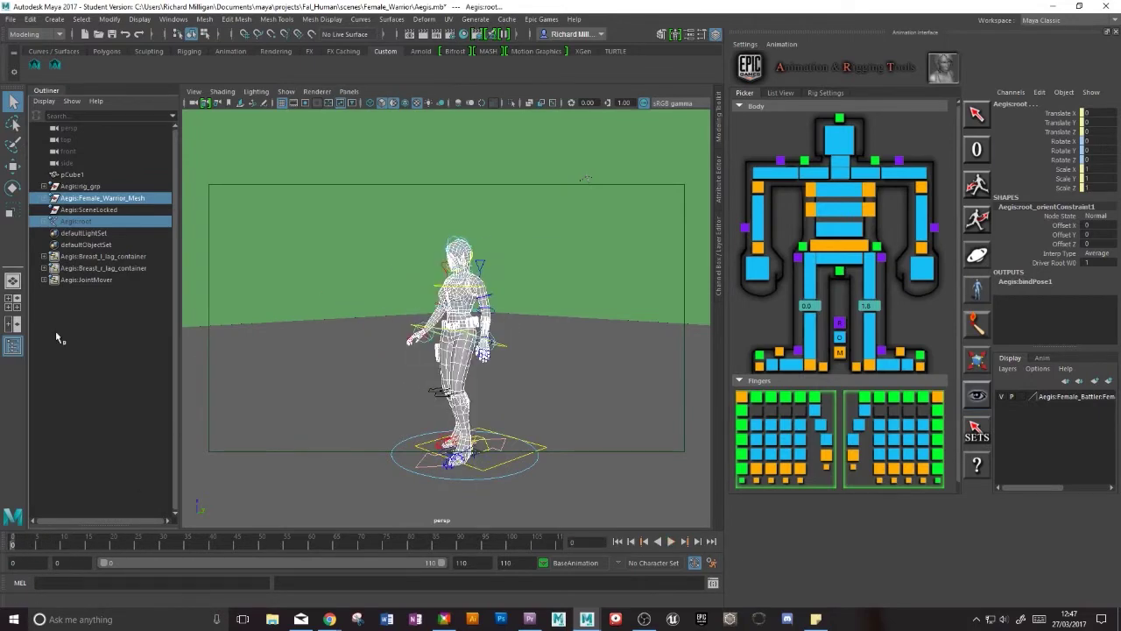
{"action": "left_click", "coordinate": [11, 19]}
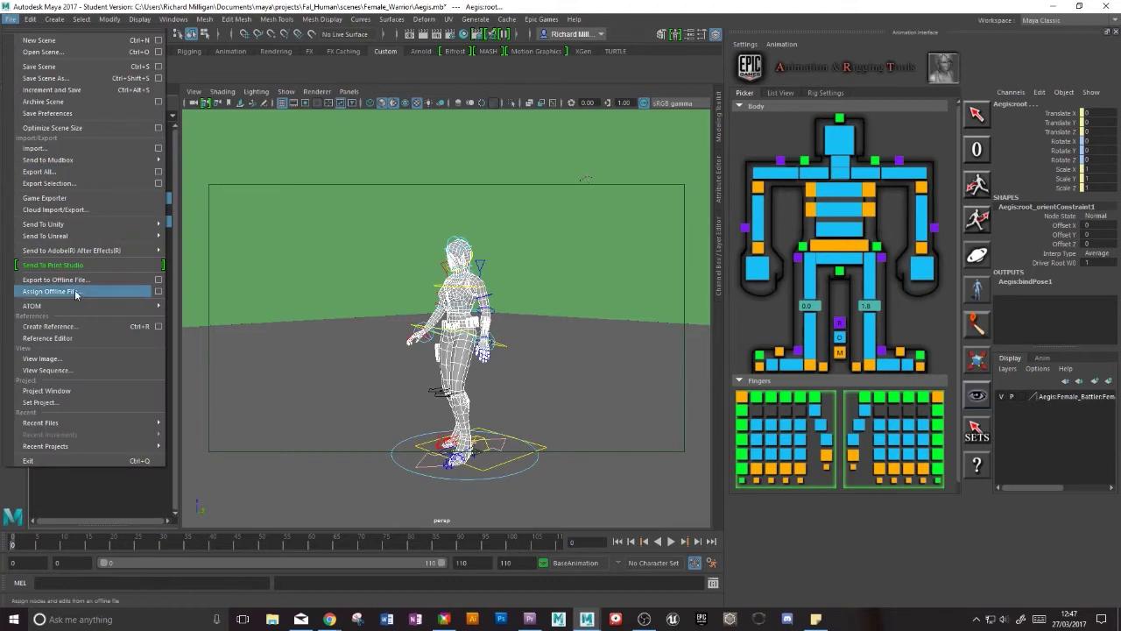
{"action": "left_click", "coordinate": [83, 197]}
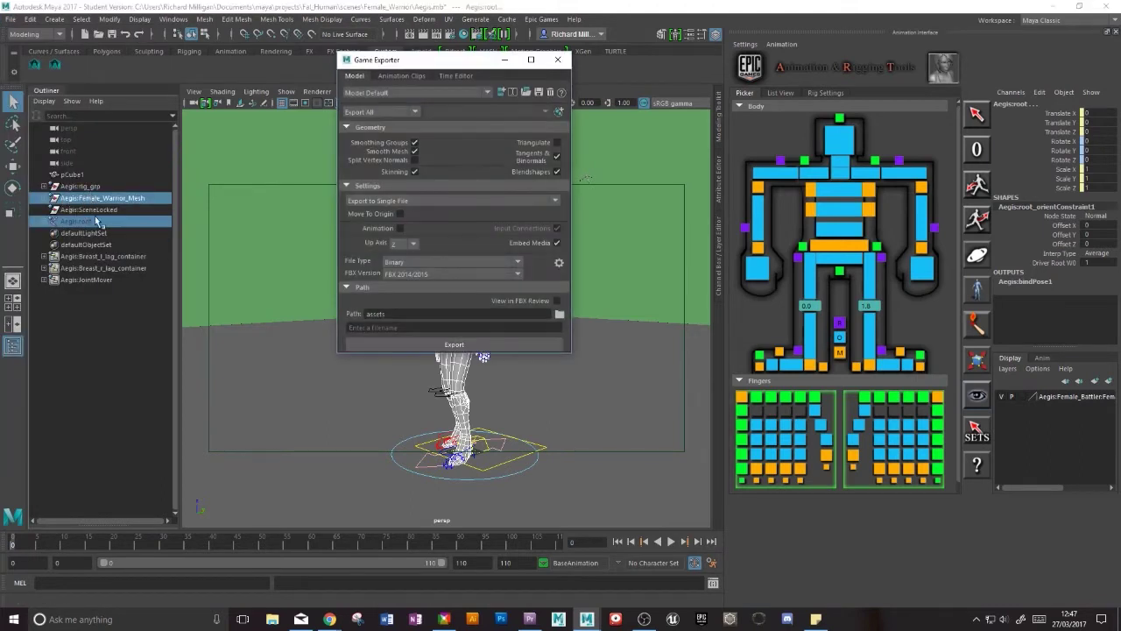
{"action": "left_click", "coordinate": [557, 60]}
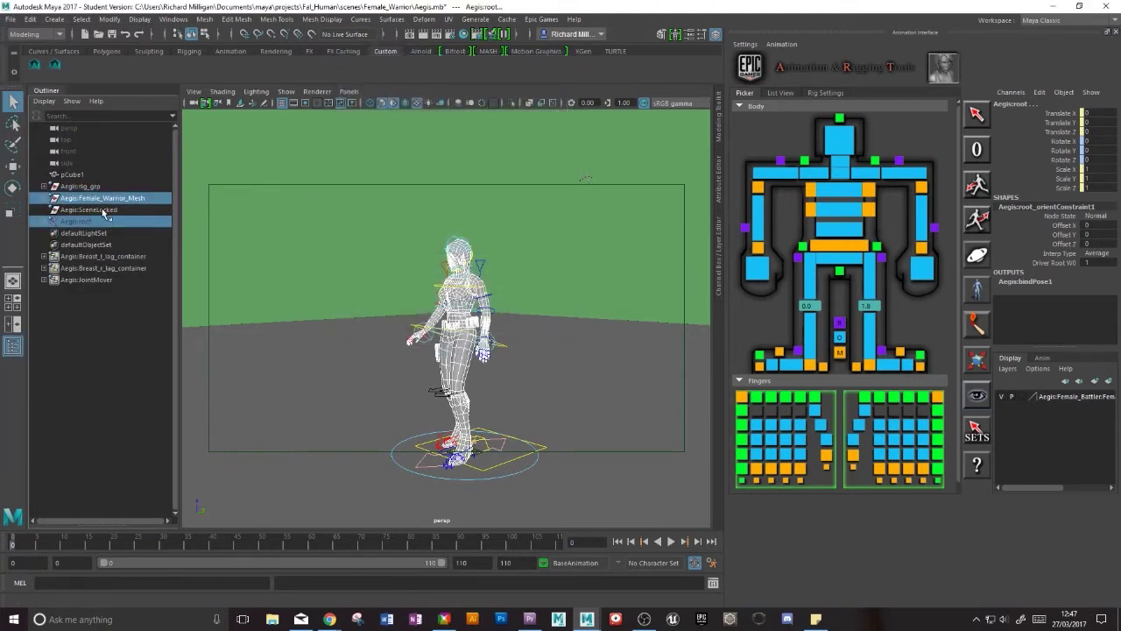
Select only Aegis:root and reopen the Game Exporter on Animation Clips.
{"action": "left_click", "coordinate": [92, 221]}
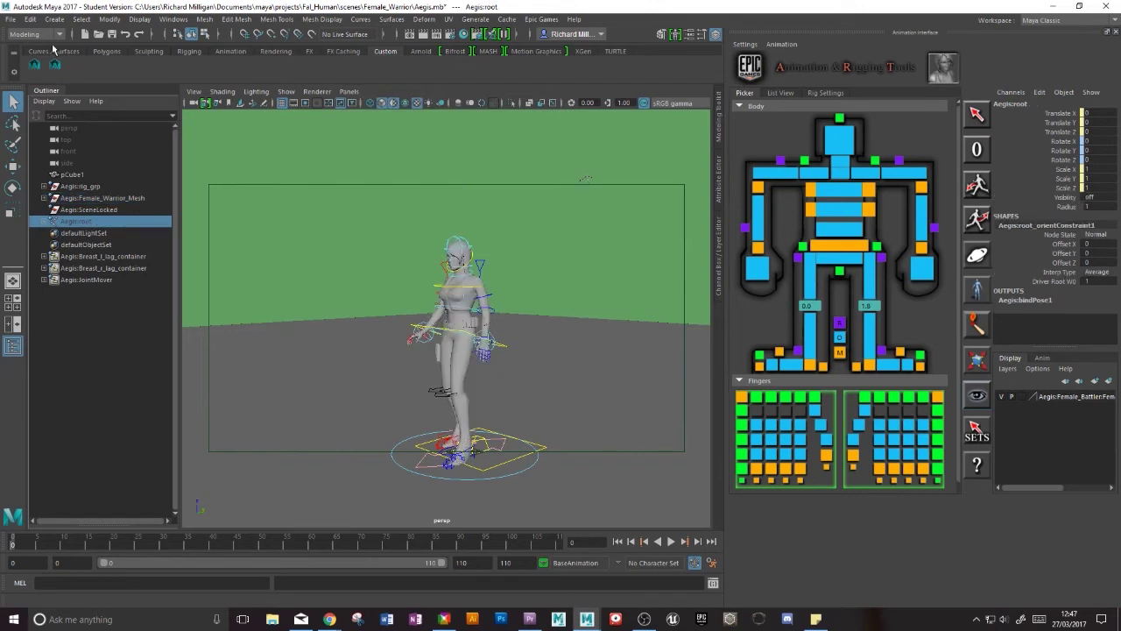
{"action": "left_click", "coordinate": [11, 18]}
{"action": "left_click", "coordinate": [59, 200]}
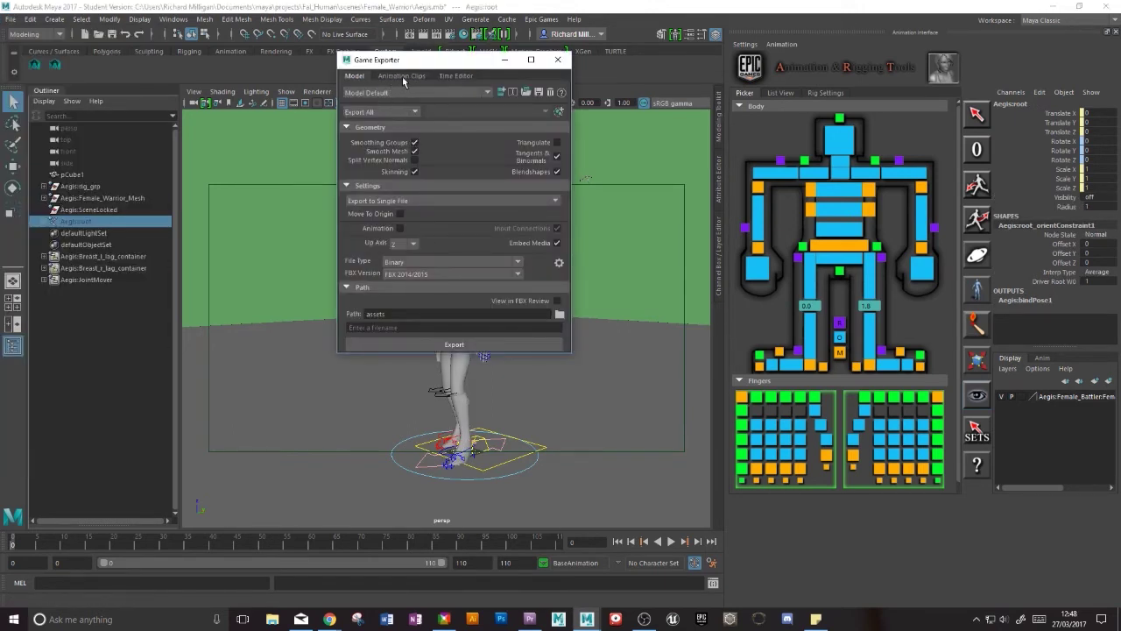
{"action": "left_click", "coordinate": [402, 76]}
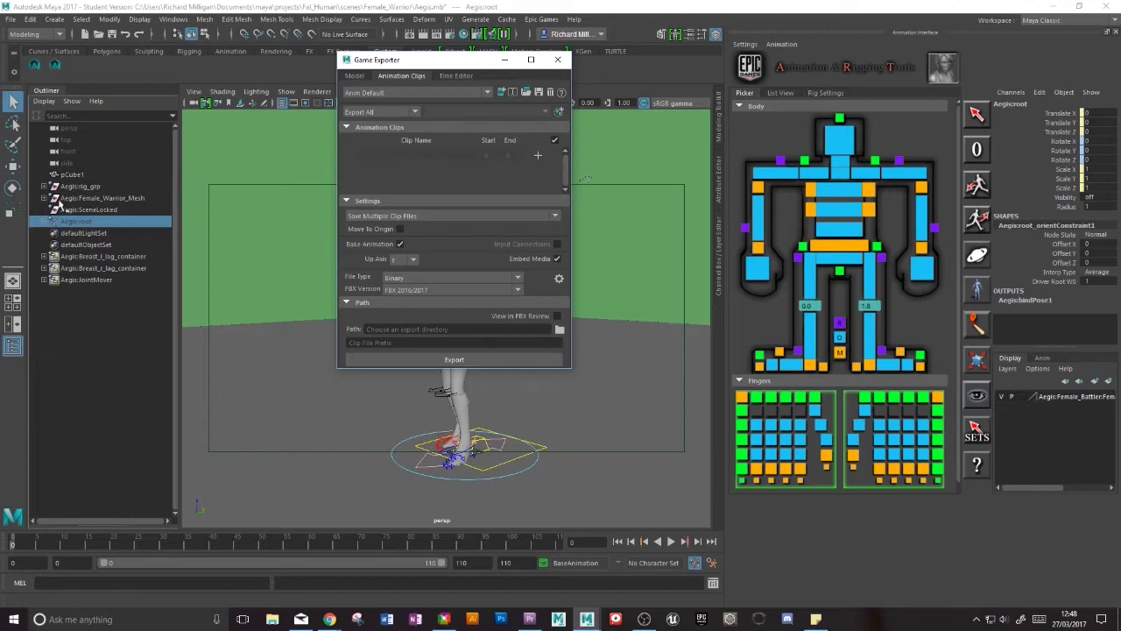
Switch to Export Selection and add an idle clip spanning frames 0–36.
{"action": "left_click", "coordinate": [381, 112]}
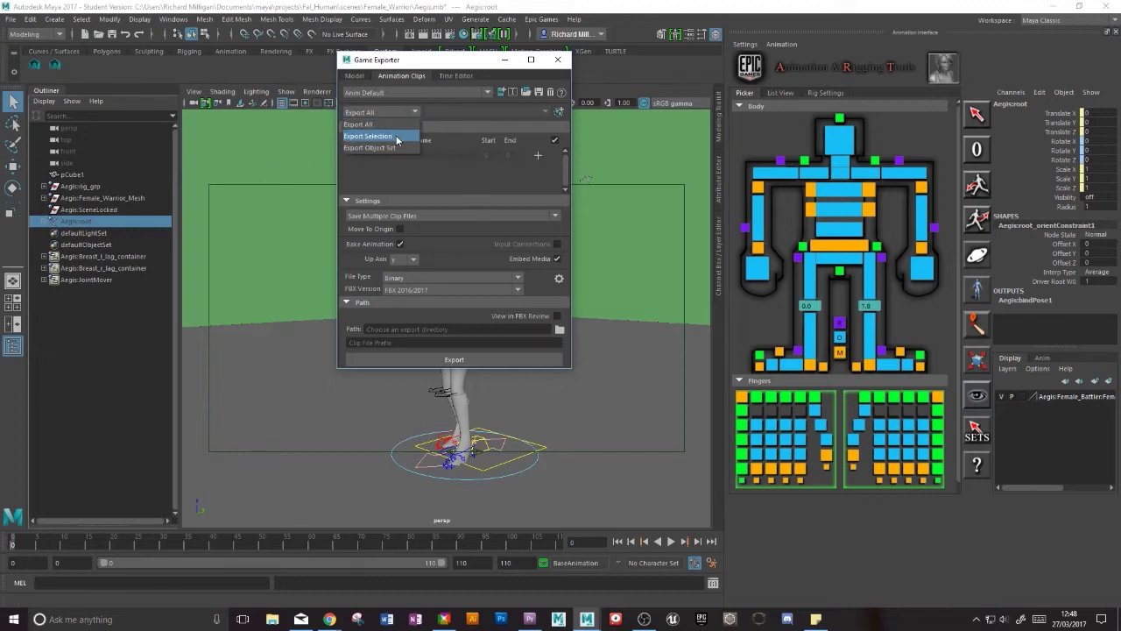
{"action": "left_click", "coordinate": [398, 138]}
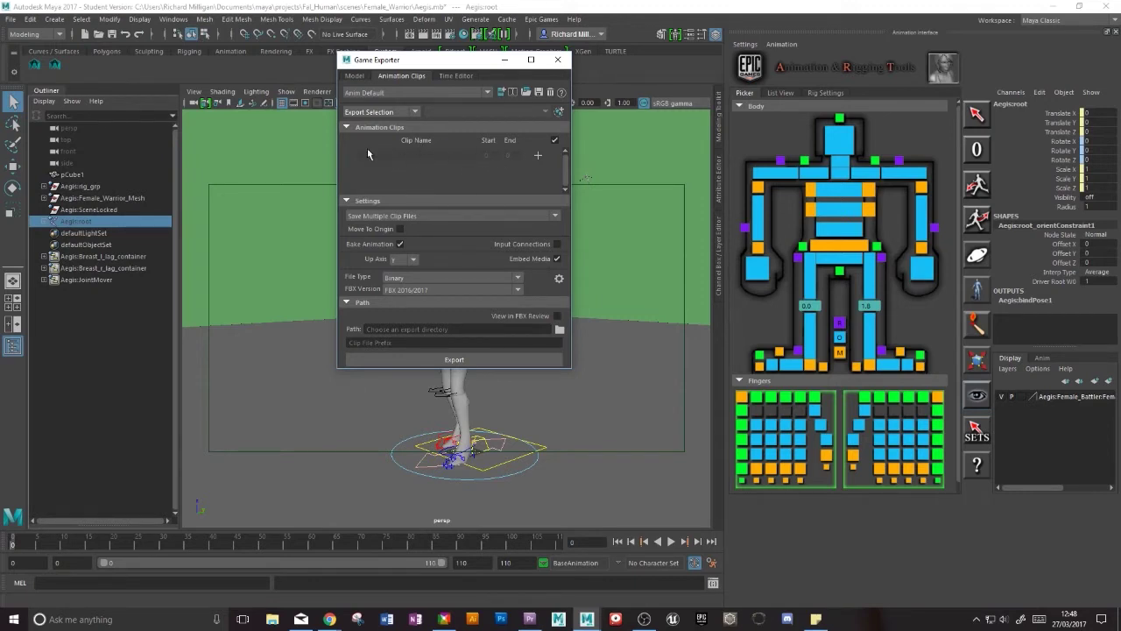
{"action": "left_click", "coordinate": [537, 155]}
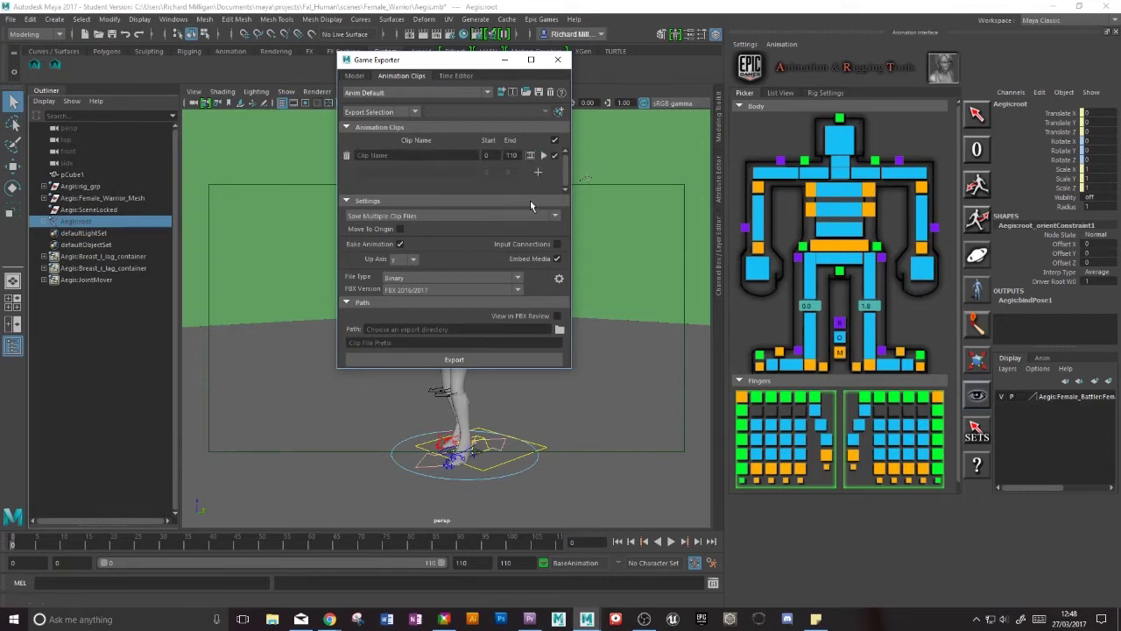
{"action": "left_click", "coordinate": [425, 154]}
{"action": "type", "text": "idle"}
{"action": "double_click", "coordinate": [511, 155]}
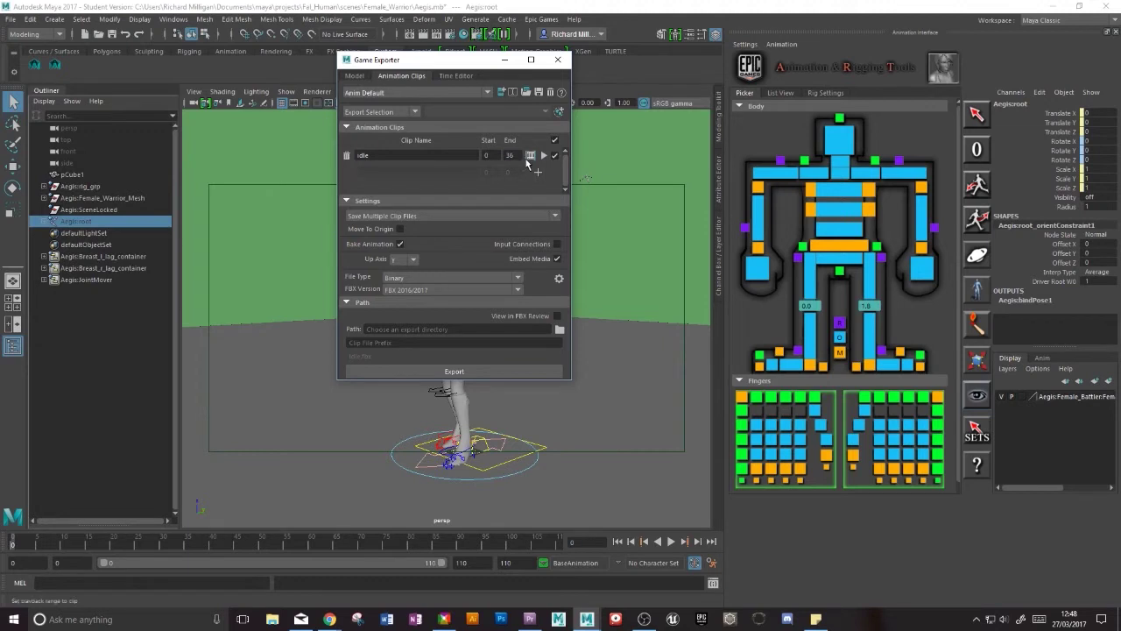
Add a walk clip spanning frames 40–60.
{"action": "left_click", "coordinate": [538, 173]}
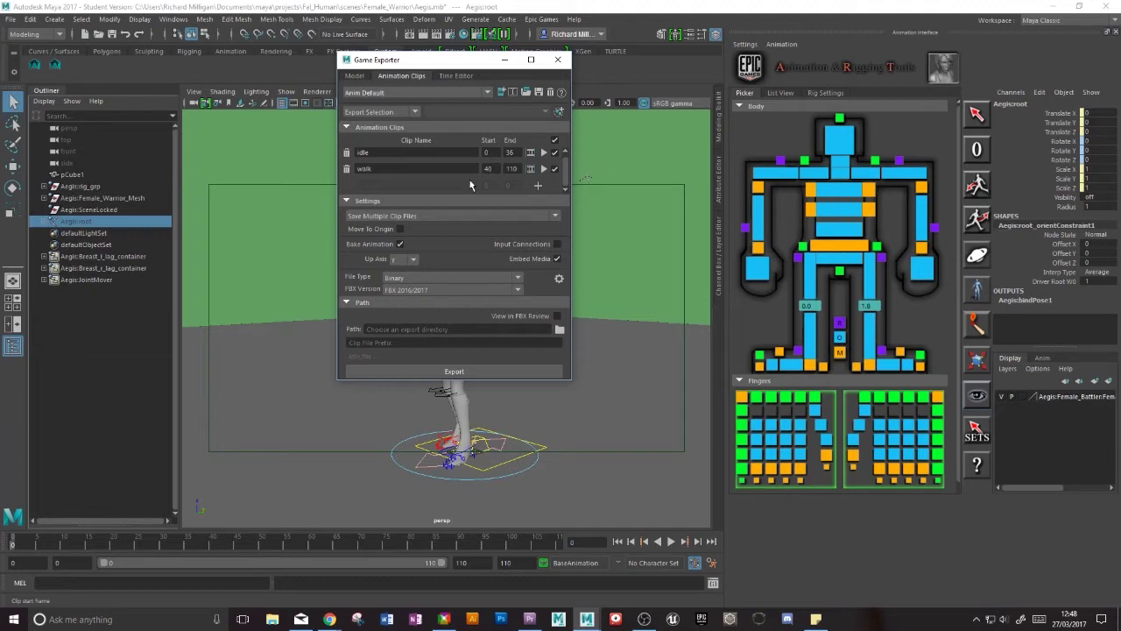
{"action": "double_click", "coordinate": [513, 168]}
{"action": "key", "text": "Return"}
Set the clip export Up Axis to Z and FBX version to 2014/2015.
{"action": "left_click", "coordinate": [414, 260]}
{"action": "left_click", "coordinate": [396, 282]}
{"action": "left_click", "coordinate": [522, 291]}
{"action": "left_click", "coordinate": [417, 314]}
Set the export path to assets\Aegis_Export, enter a file prefix, and close the exporter.
{"action": "left_click", "coordinate": [559, 330]}
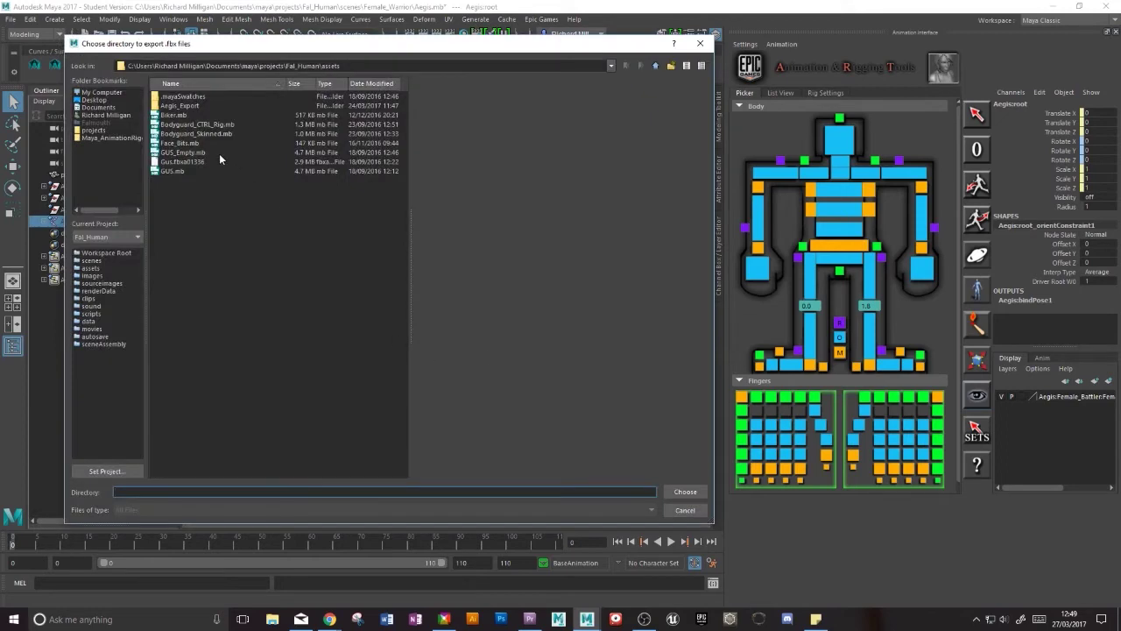
{"action": "left_click", "coordinate": [180, 107]}
{"action": "left_click", "coordinate": [685, 491]}
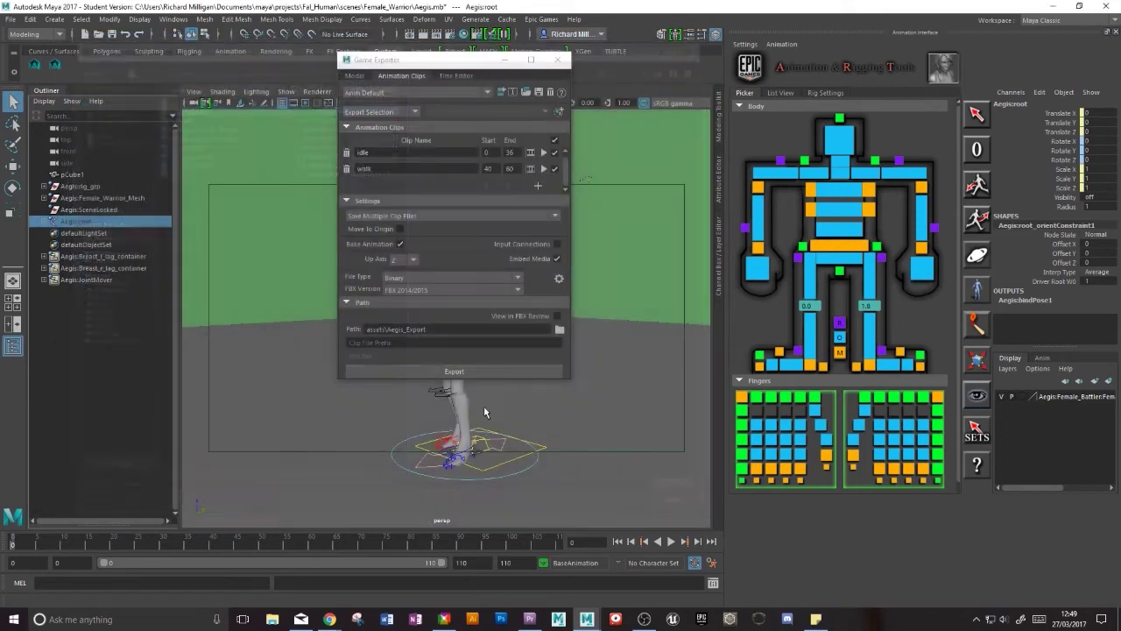
{"action": "left_click", "coordinate": [373, 342]}
{"action": "type", "text": "sajhdgasu"}
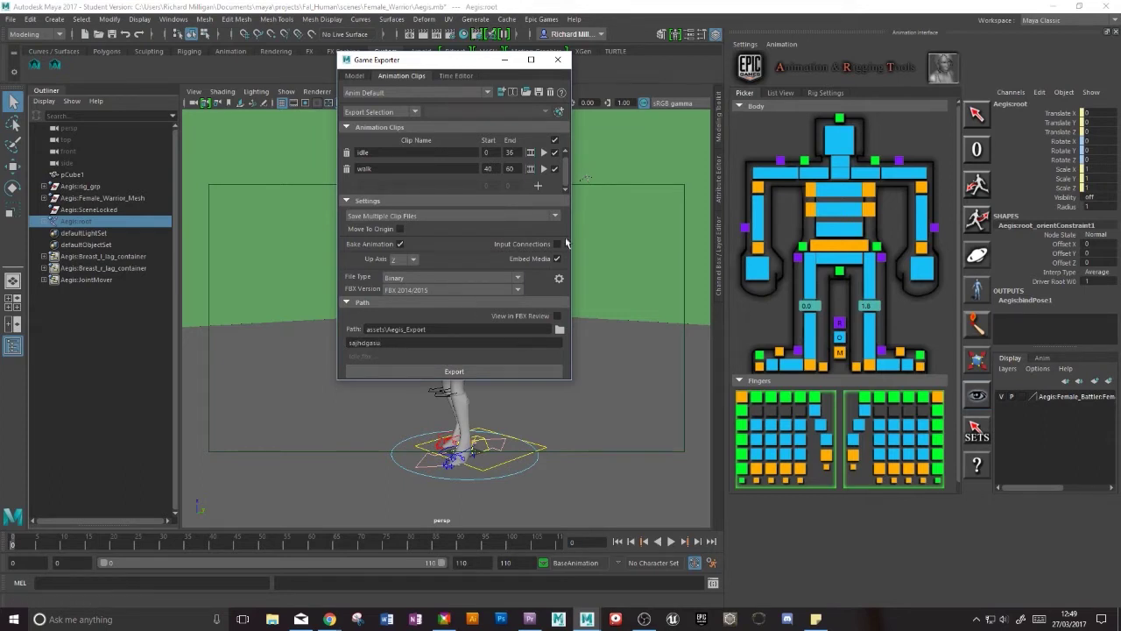
{"action": "left_click", "coordinate": [557, 60]}
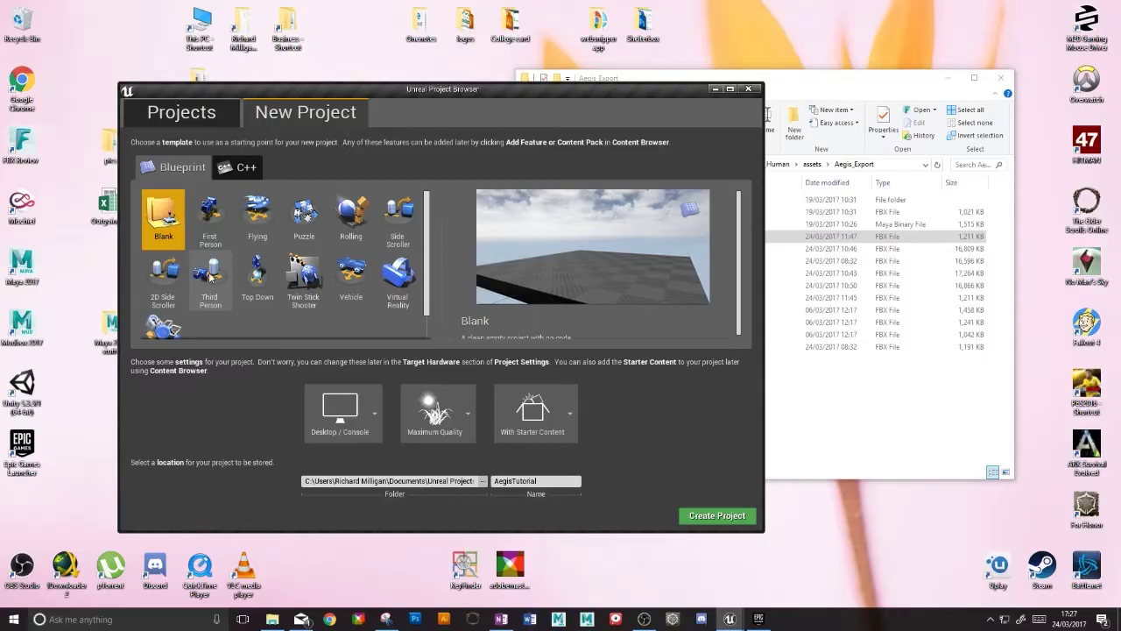
Create the AegisTutorial project from the Third Person Blueprint template and view its Content folder.
{"action": "left_click", "coordinate": [210, 277]}
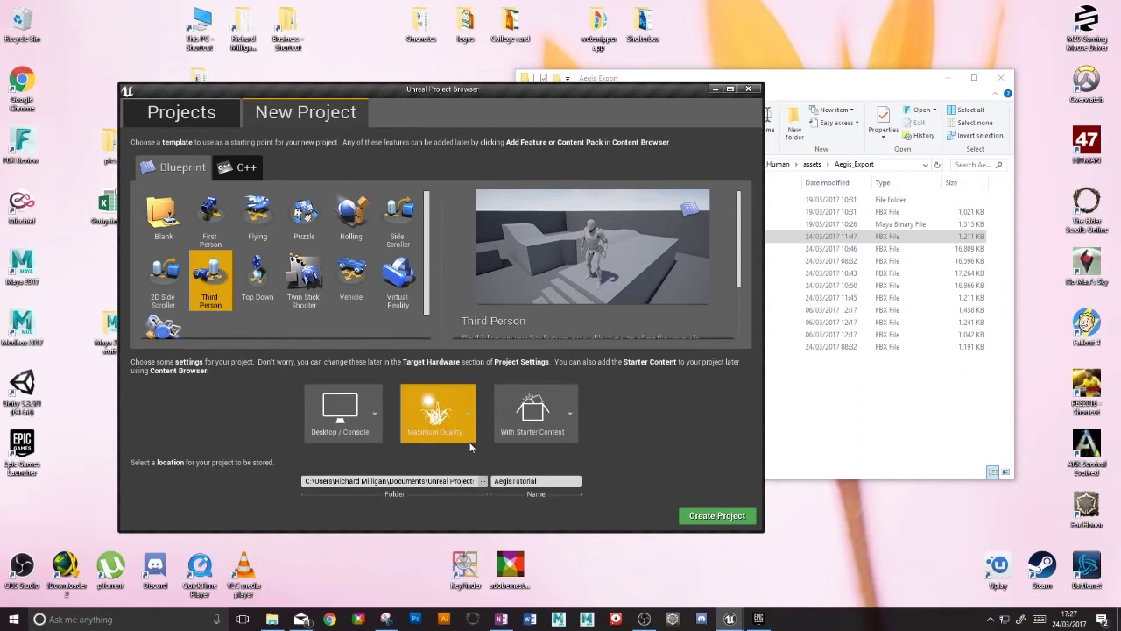
{"action": "left_click", "coordinate": [537, 481]}
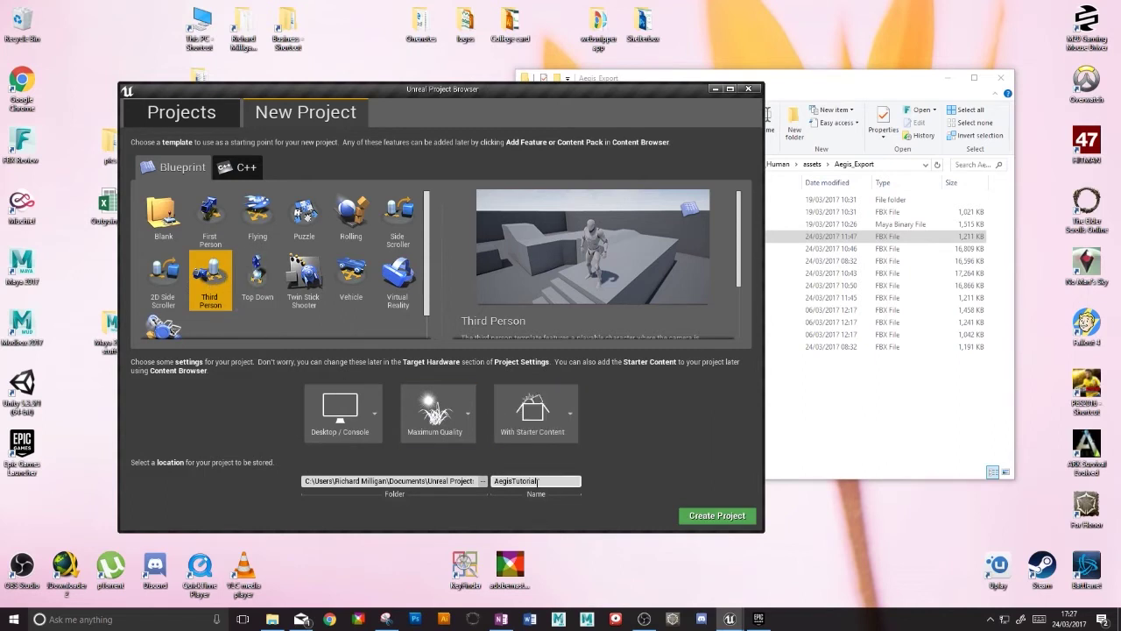
{"action": "left_click", "coordinate": [717, 516]}
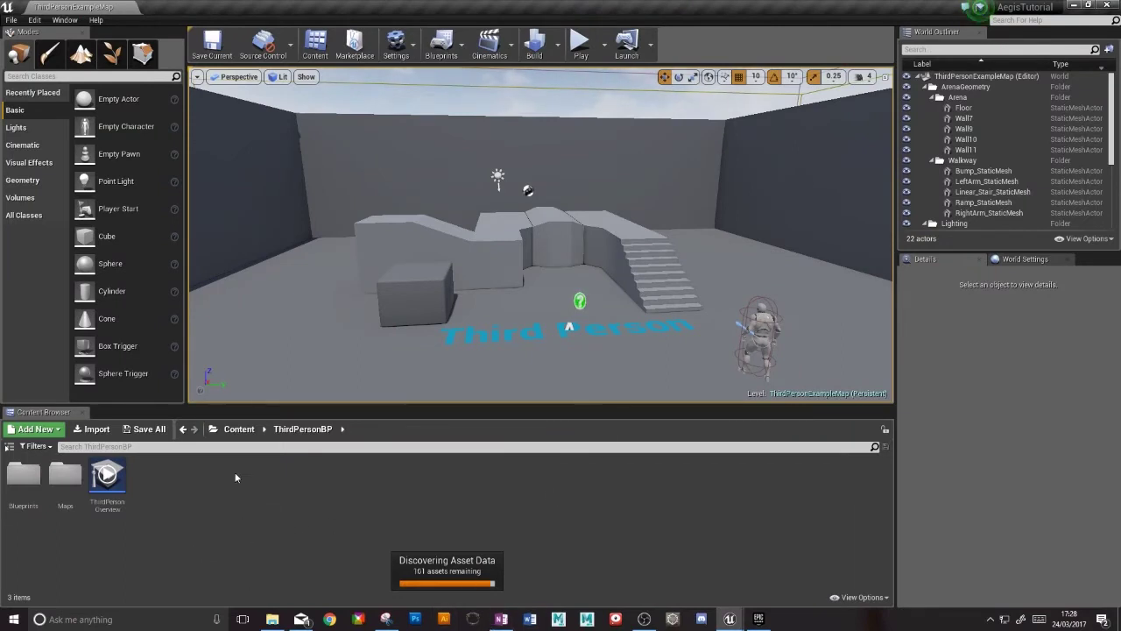
{"action": "left_click", "coordinate": [238, 429]}
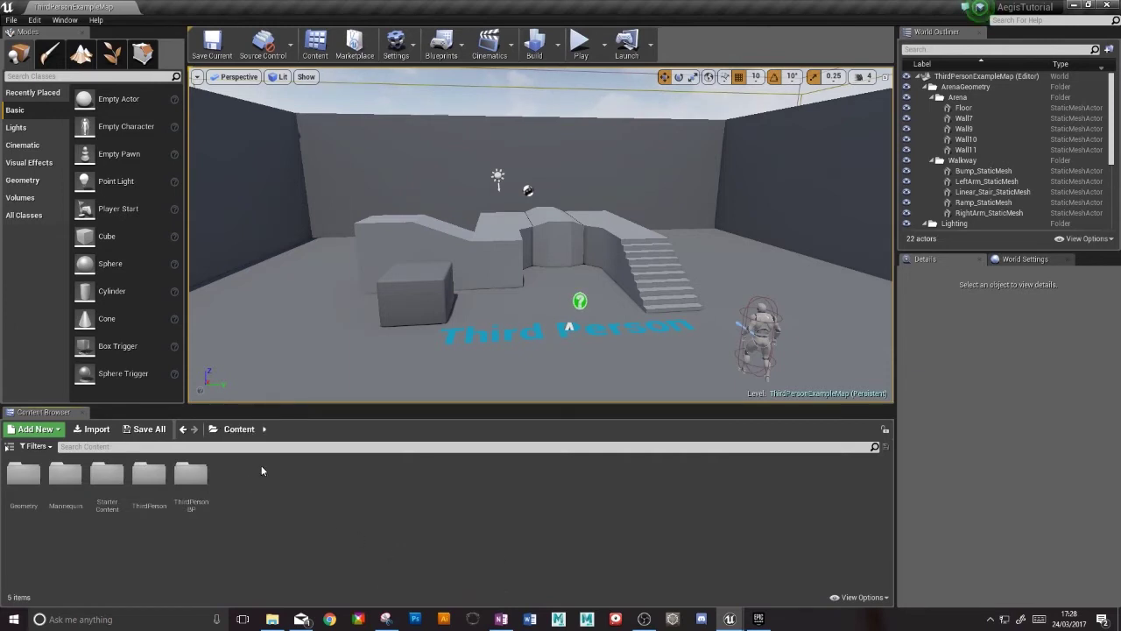
Create a Characters folder under Content and open it.
{"action": "right_click", "coordinate": [261, 465]}
{"action": "left_click", "coordinate": [298, 138]}
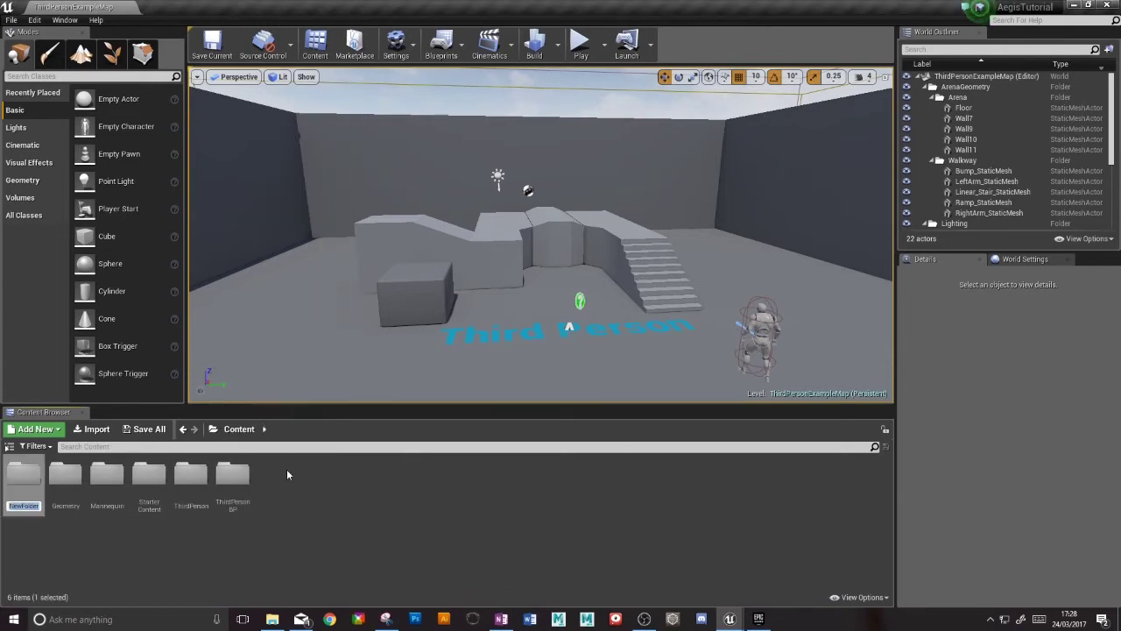
{"action": "type", "text": "Character"}
{"action": "key", "text": "Return"}
{"action": "type", "text": "s"}
{"action": "key", "text": "Return"}
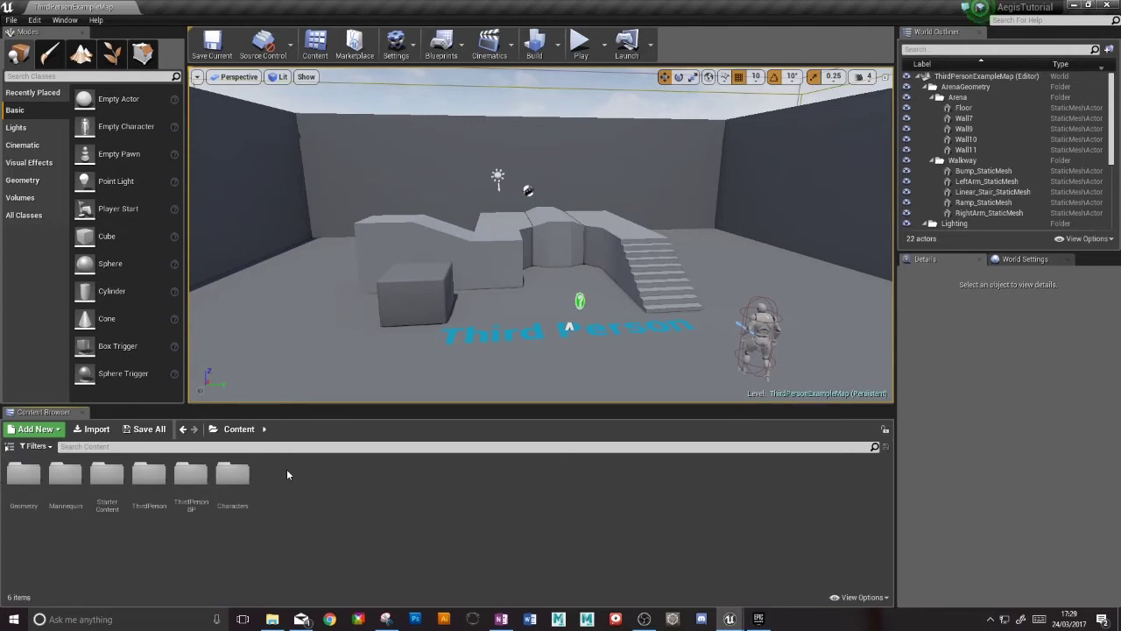
{"action": "double_click", "coordinate": [232, 474]}
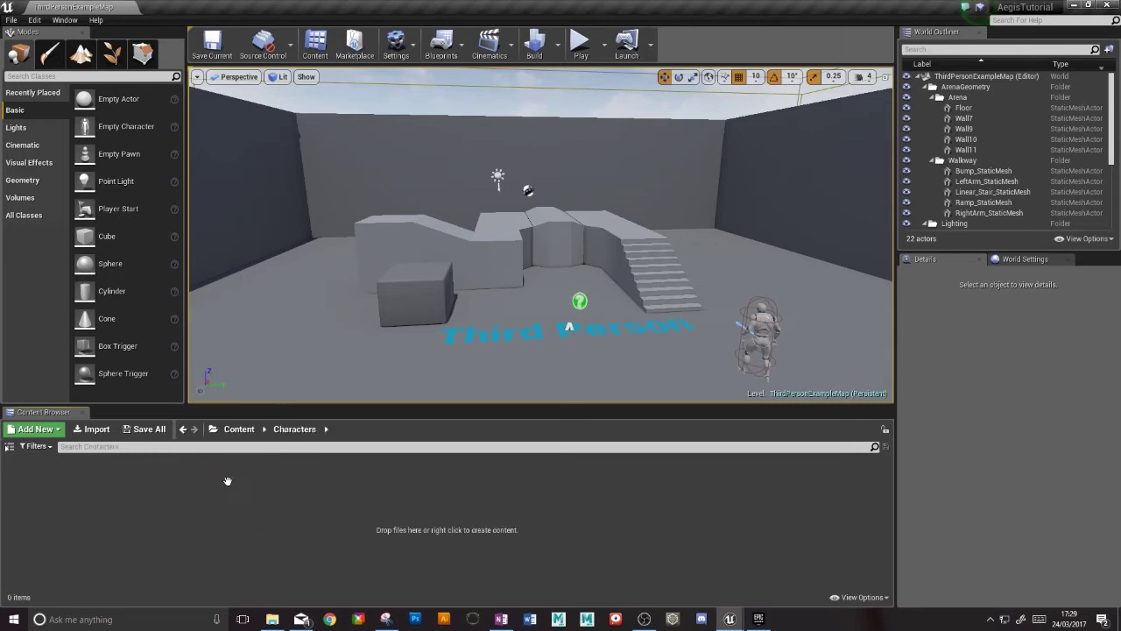
Create an Aegis folder inside Characters and open it.
{"action": "right_click", "coordinate": [93, 466]}
{"action": "left_click", "coordinate": [132, 139]}
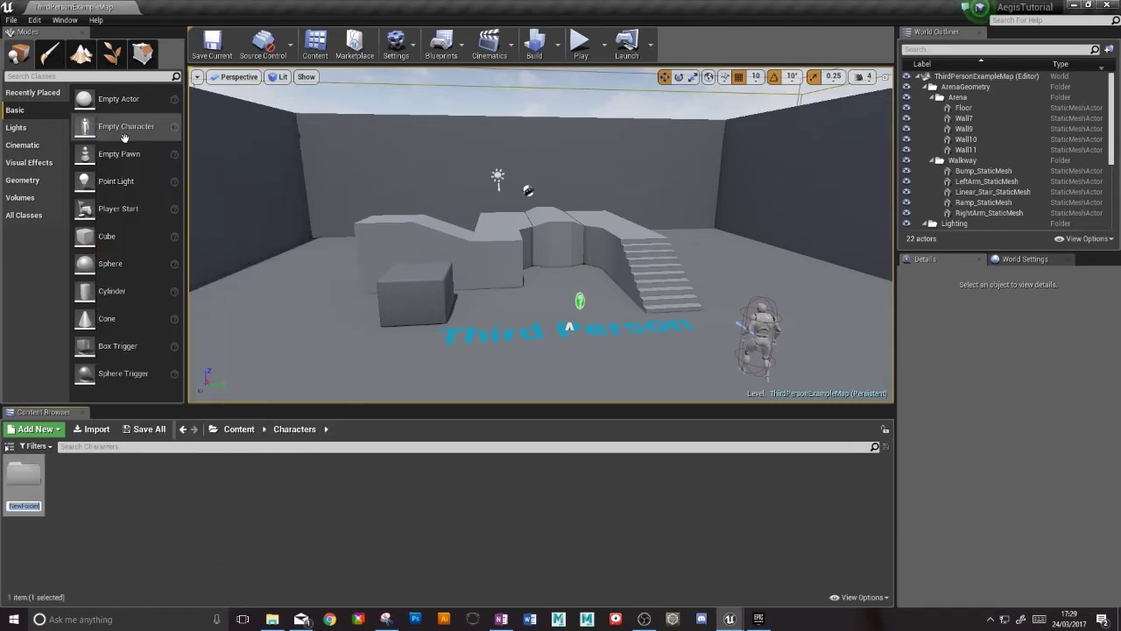
{"action": "type", "text": "Aegis"}
{"action": "key", "text": "Return"}
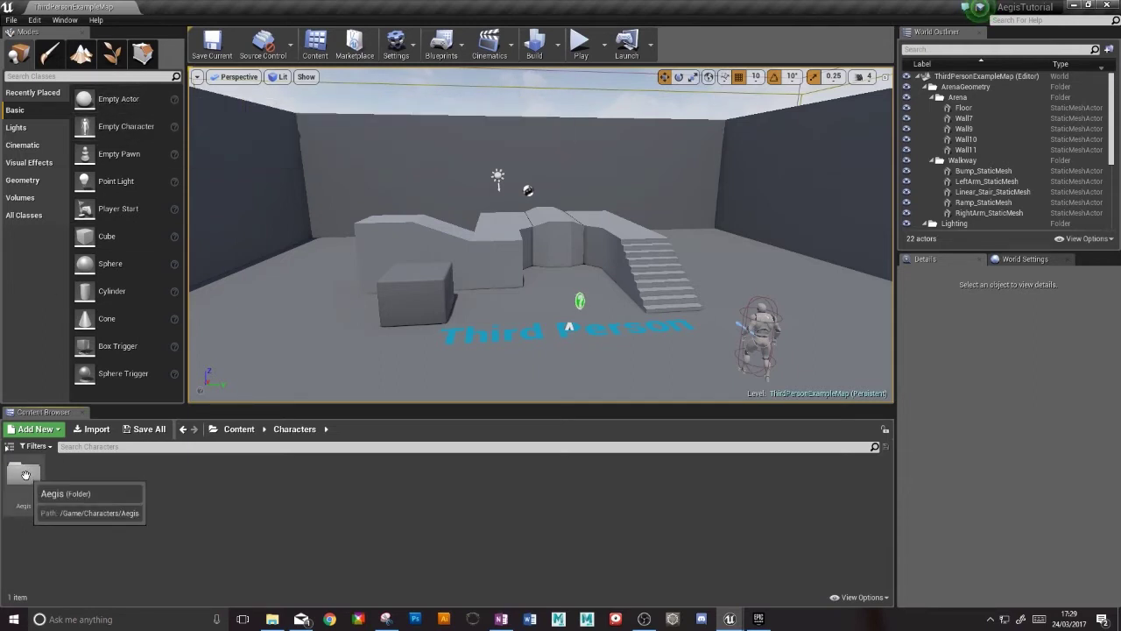
{"action": "double_click", "coordinate": [27, 478]}
Add Anim and BP subfolders inside Aegis.
{"action": "right_click", "coordinate": [28, 479]}
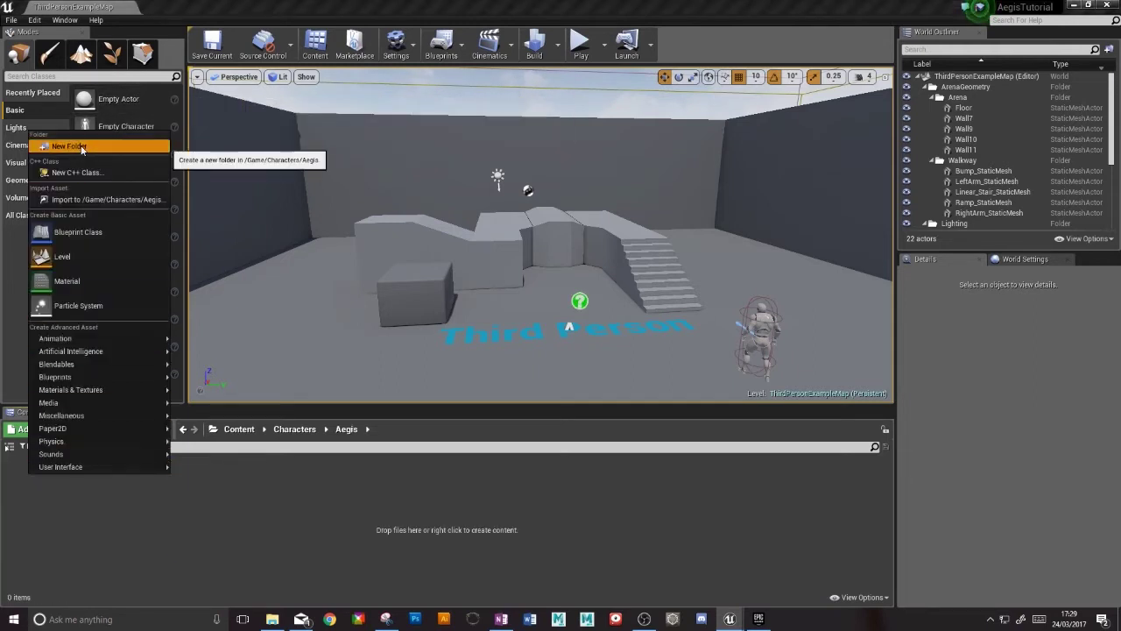
{"action": "left_click", "coordinate": [80, 146]}
{"action": "type", "text": "Anima"}
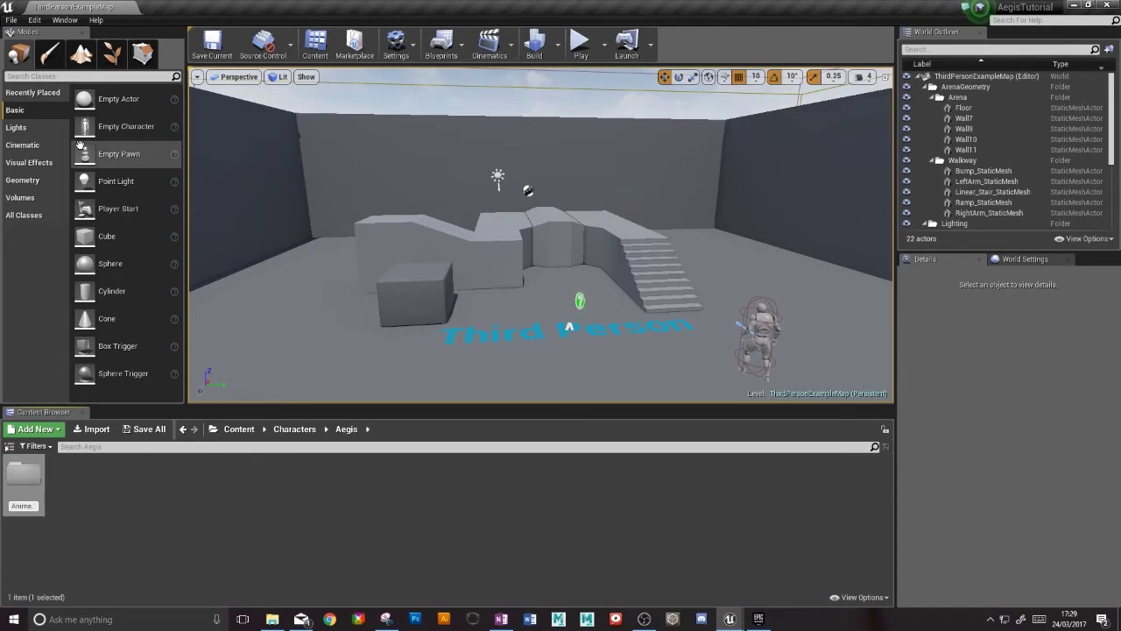
{"action": "key", "text": "BackSpace"}
{"action": "key", "text": "Return"}
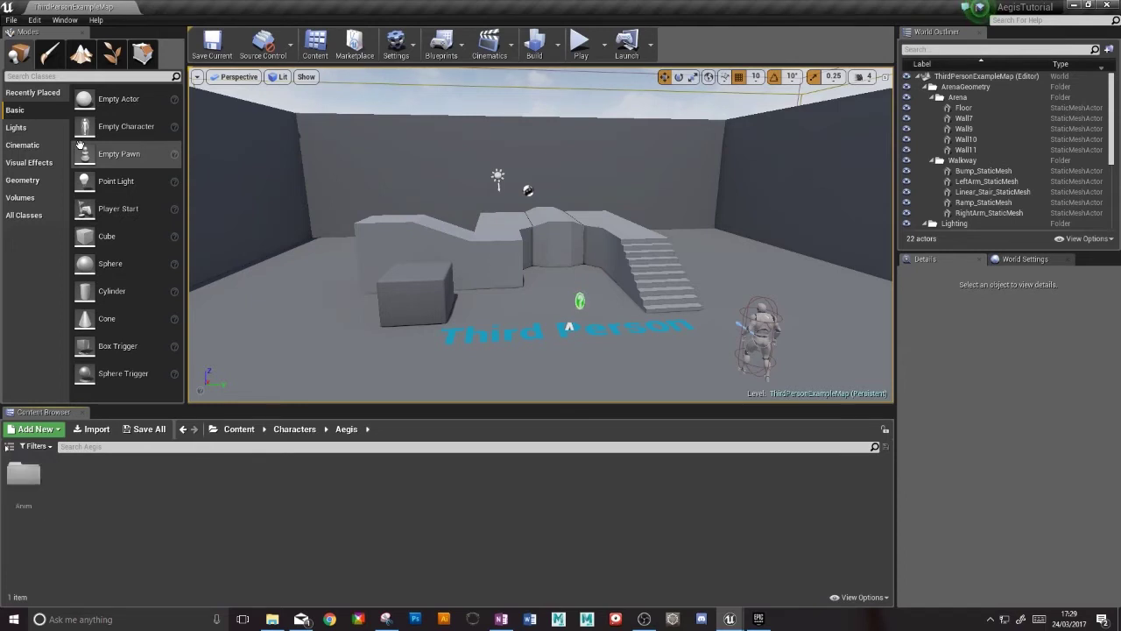
{"action": "left_click", "coordinate": [35, 429]}
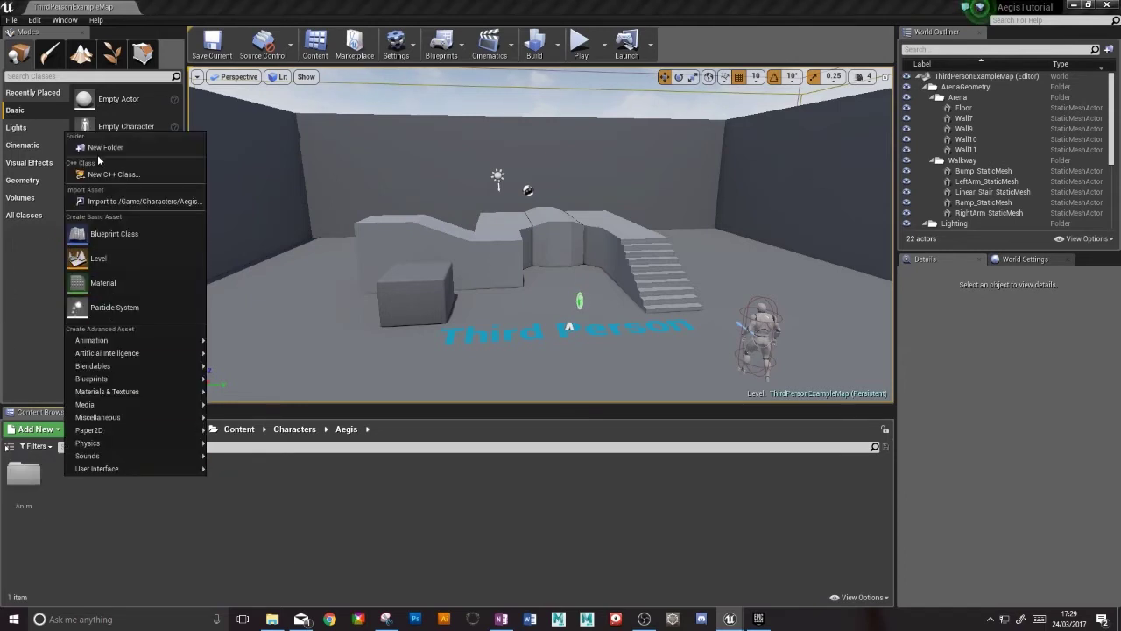
{"action": "left_click", "coordinate": [99, 148]}
{"action": "type", "text": "BP"}
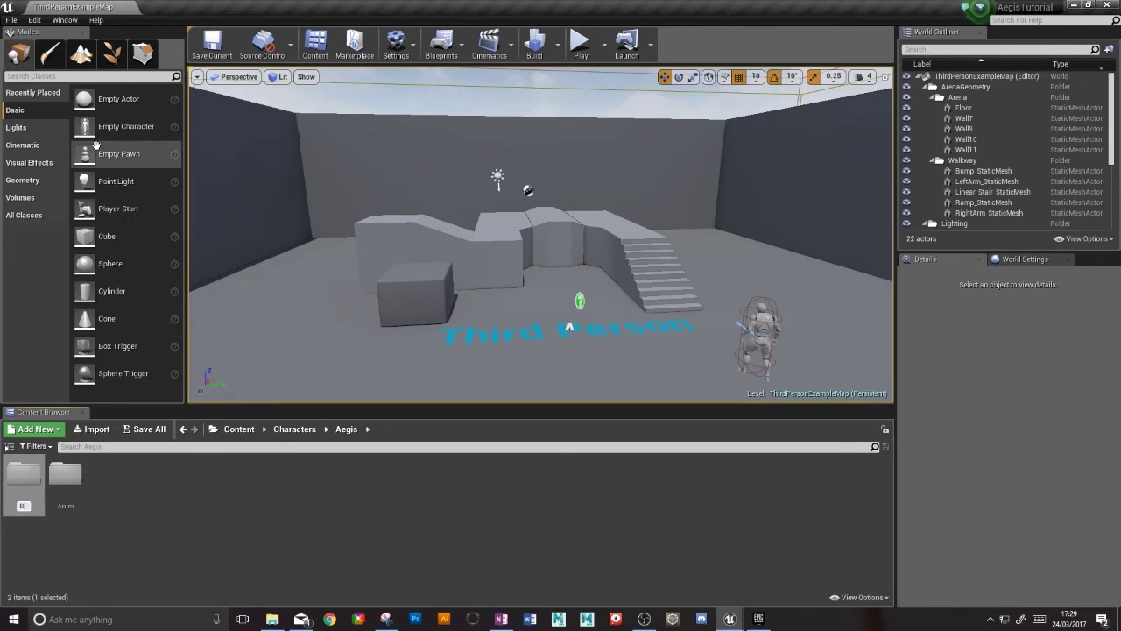
{"action": "key", "text": "Return"}
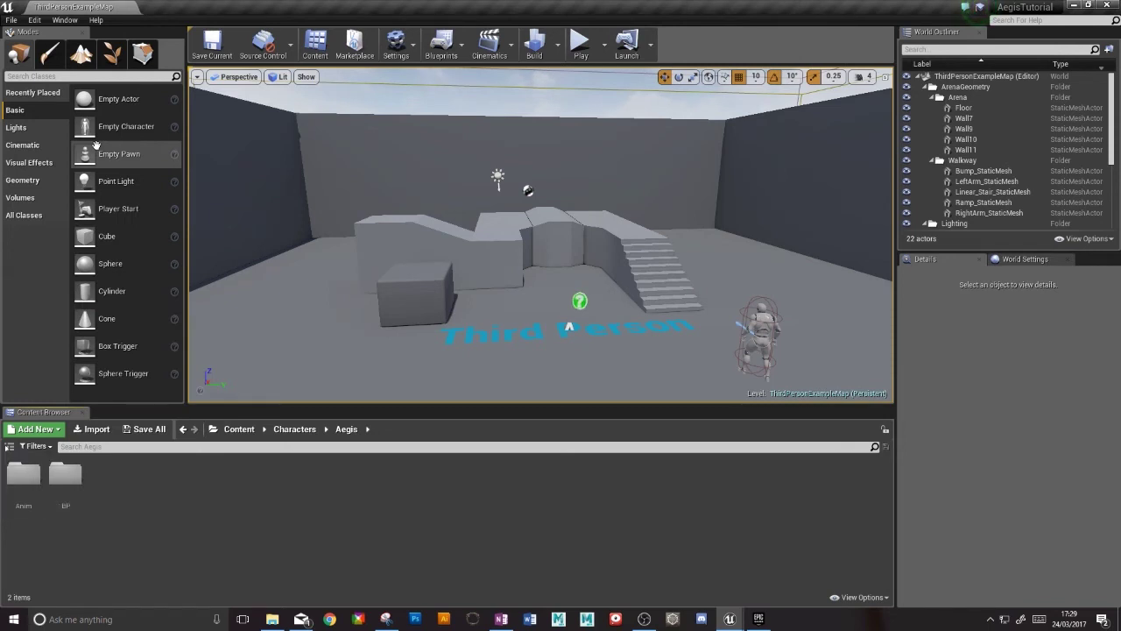
Add a Mesh subfolder inside Aegis and open it.
{"action": "right_click", "coordinate": [114, 480]}
{"action": "left_click", "coordinate": [175, 149]}
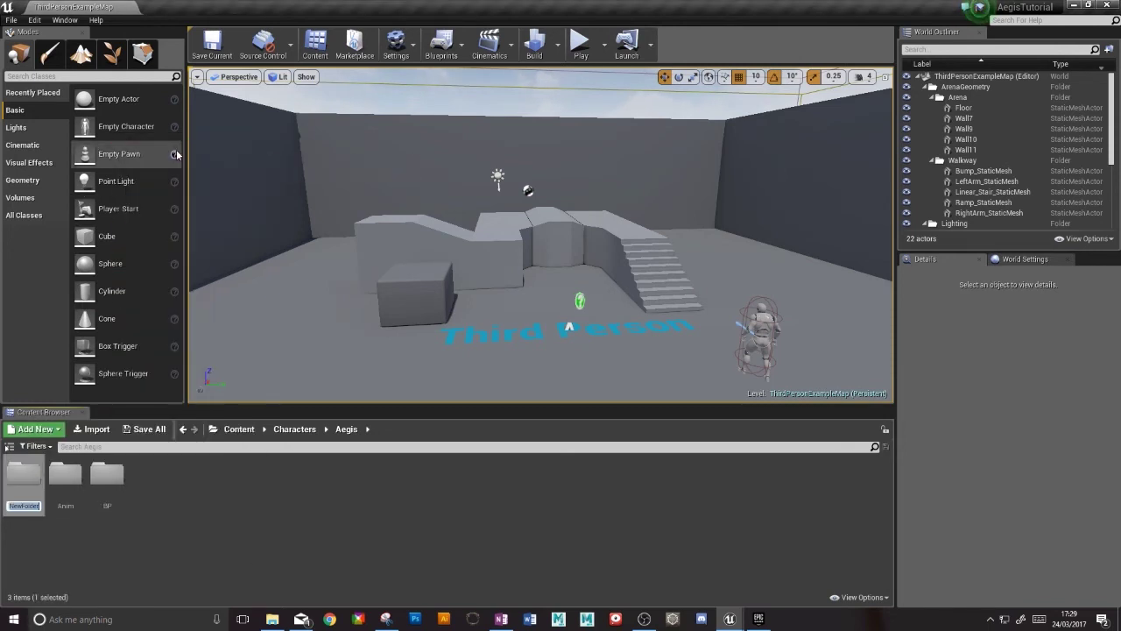
{"action": "type", "text": "Mesh"}
{"action": "key", "text": "Return"}
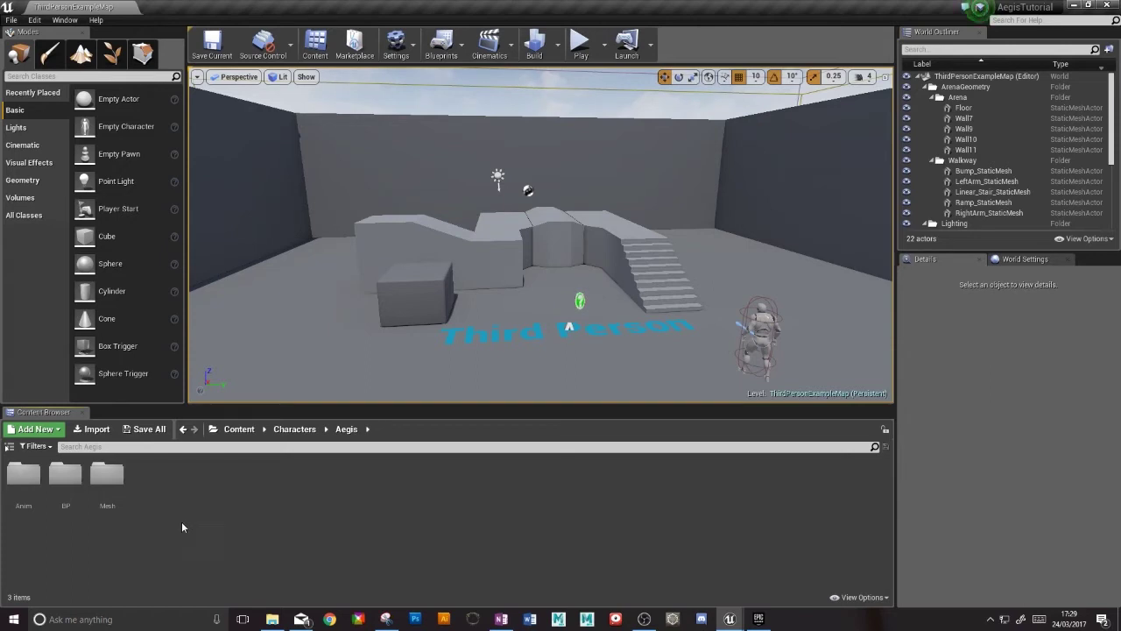
{"action": "double_click", "coordinate": [107, 473]}
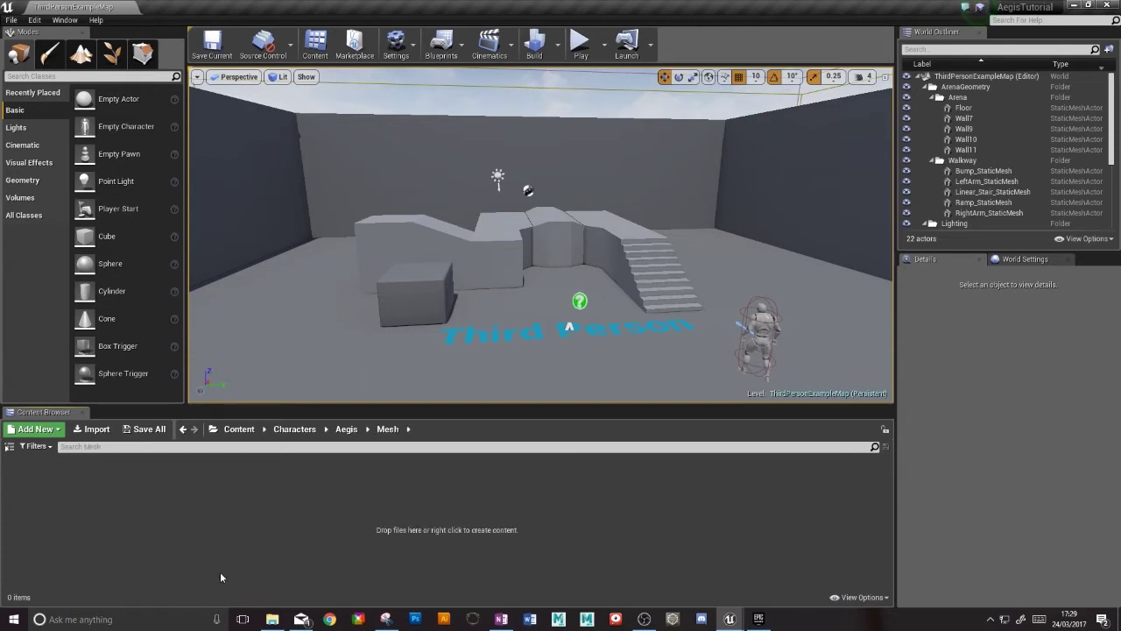
Drag Aegis.fbx from Aegis_Export into the Mesh folder, import it with default options and dismiss the log.
{"action": "left_click", "coordinate": [273, 618]}
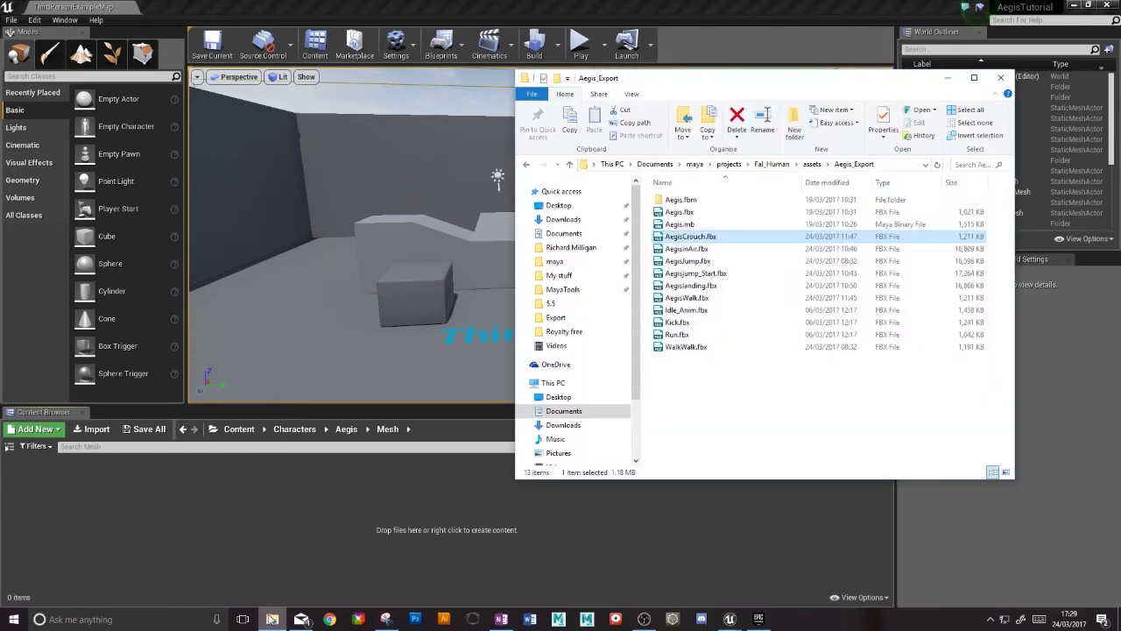
{"action": "left_click", "coordinate": [681, 213]}
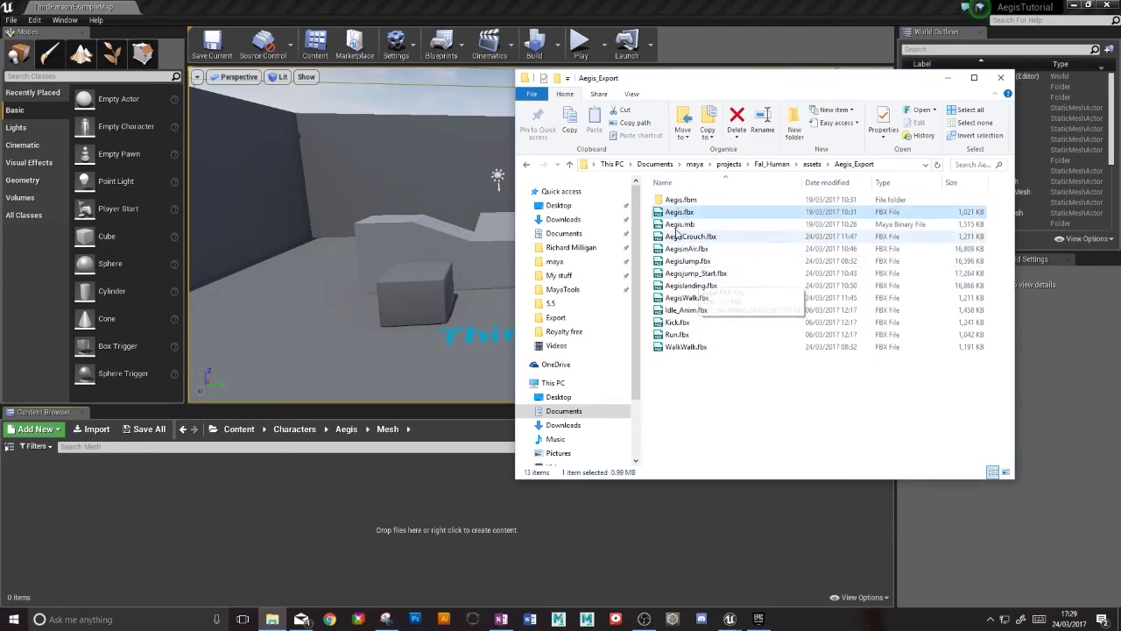
{"action": "left_click_drag", "start_coordinate": [663, 216], "coordinate": [188, 501]}
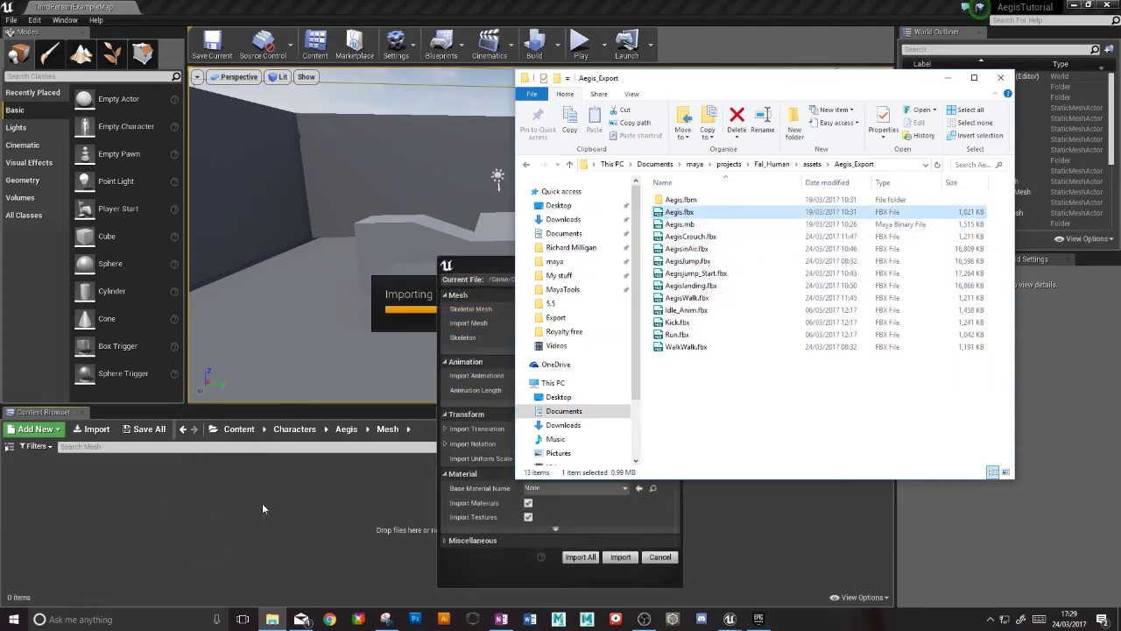
{"action": "left_click_drag", "start_coordinate": [531, 269], "coordinate": [464, 194]}
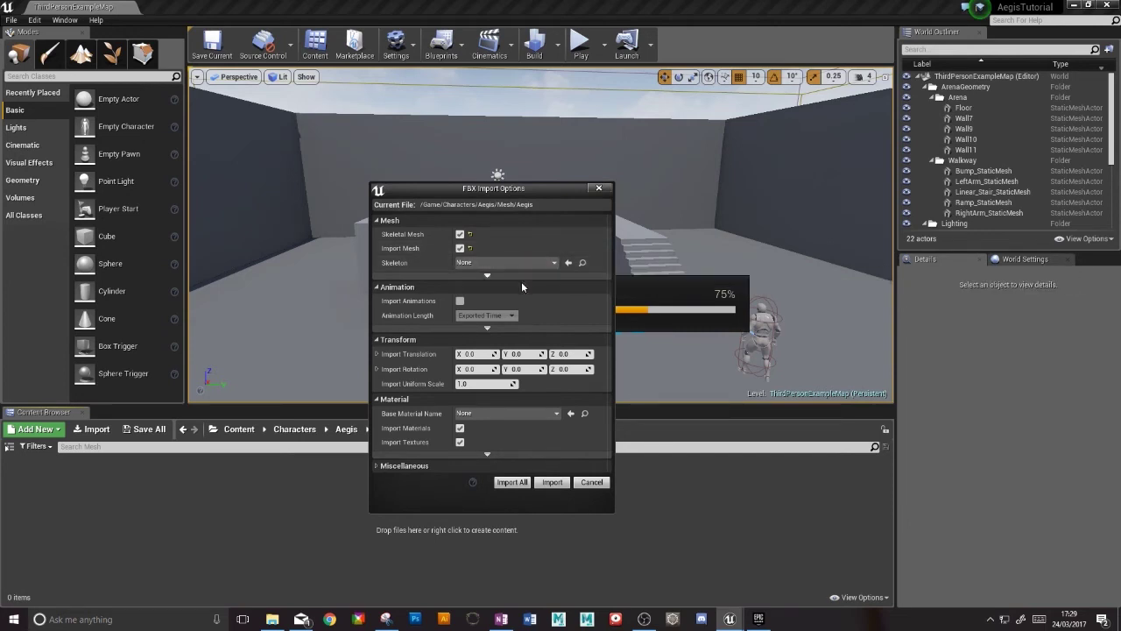
{"action": "left_click", "coordinate": [545, 481]}
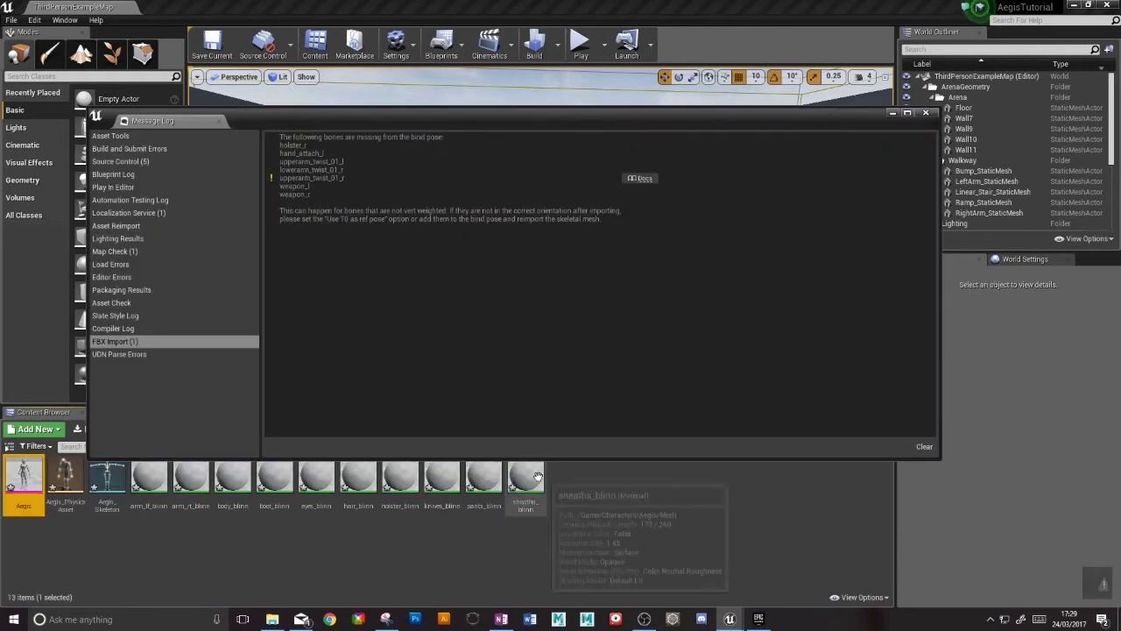
{"action": "left_click", "coordinate": [925, 112]}
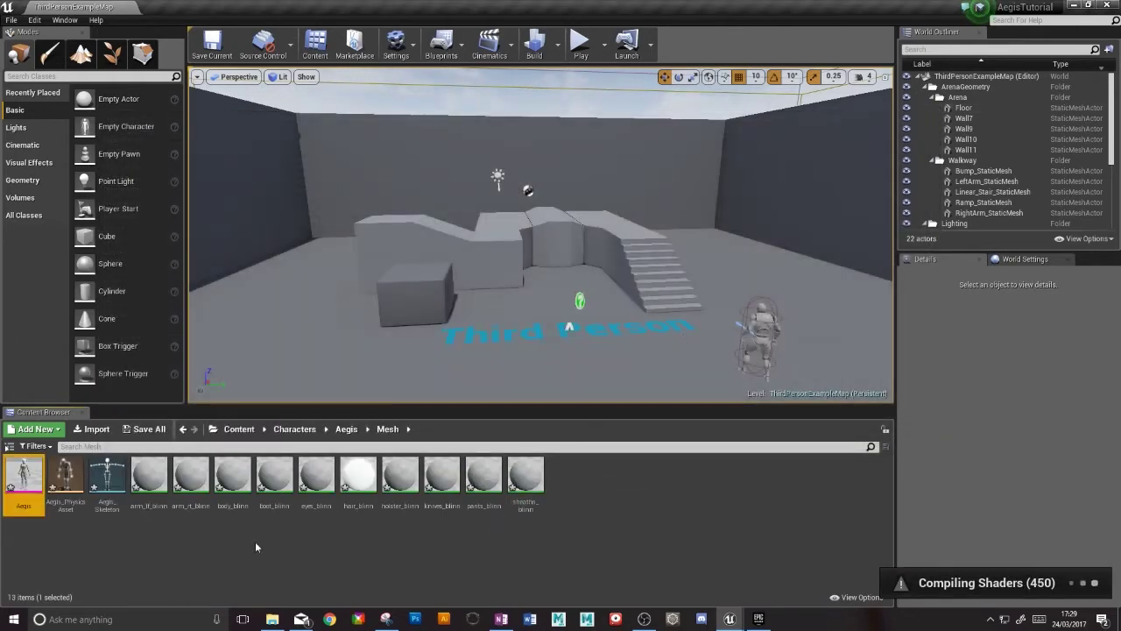
Check the Aegis skeleton's spine_03, spine_02, thigh_l and thigh_r bones, then return to the Aegis folder.
{"action": "double_click", "coordinate": [24, 477]}
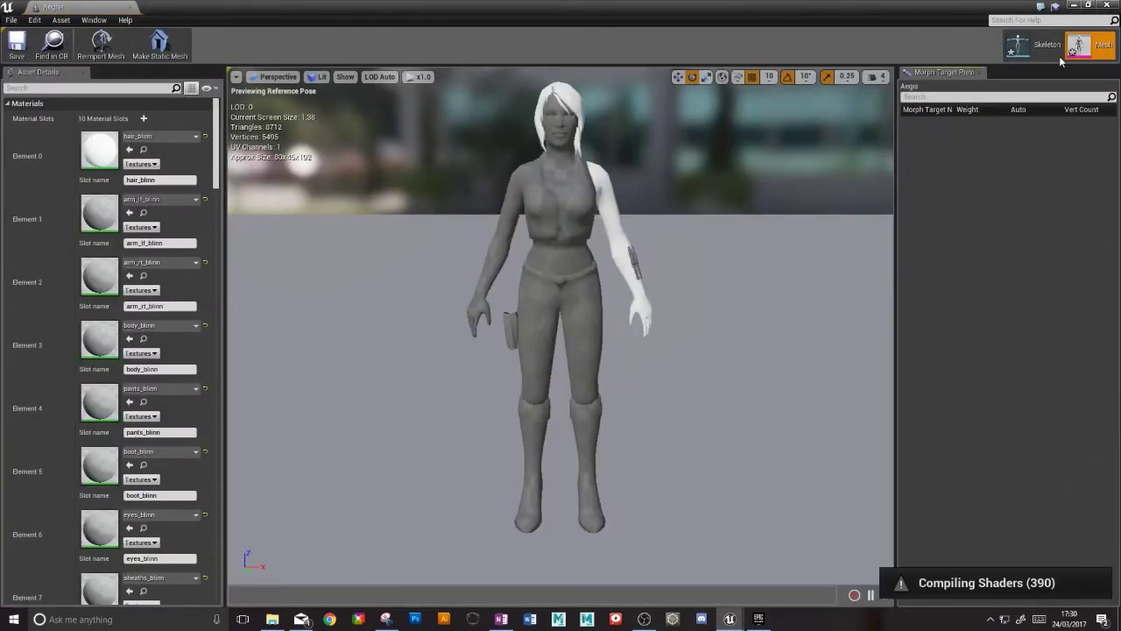
{"action": "left_click", "coordinate": [1039, 49]}
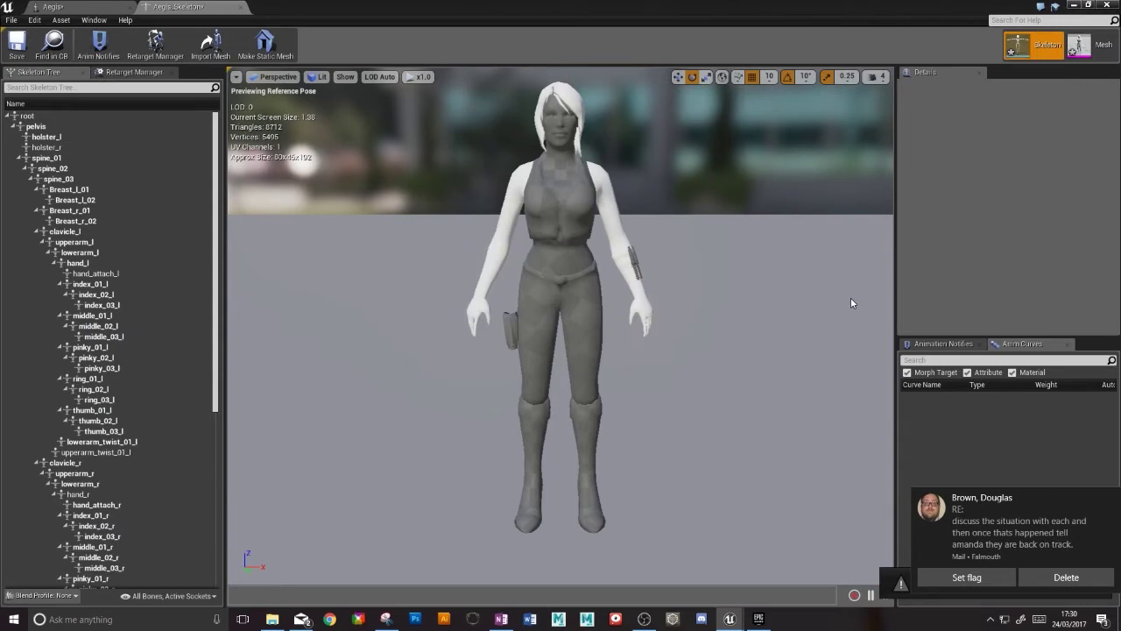
{"action": "left_click", "coordinate": [605, 207]}
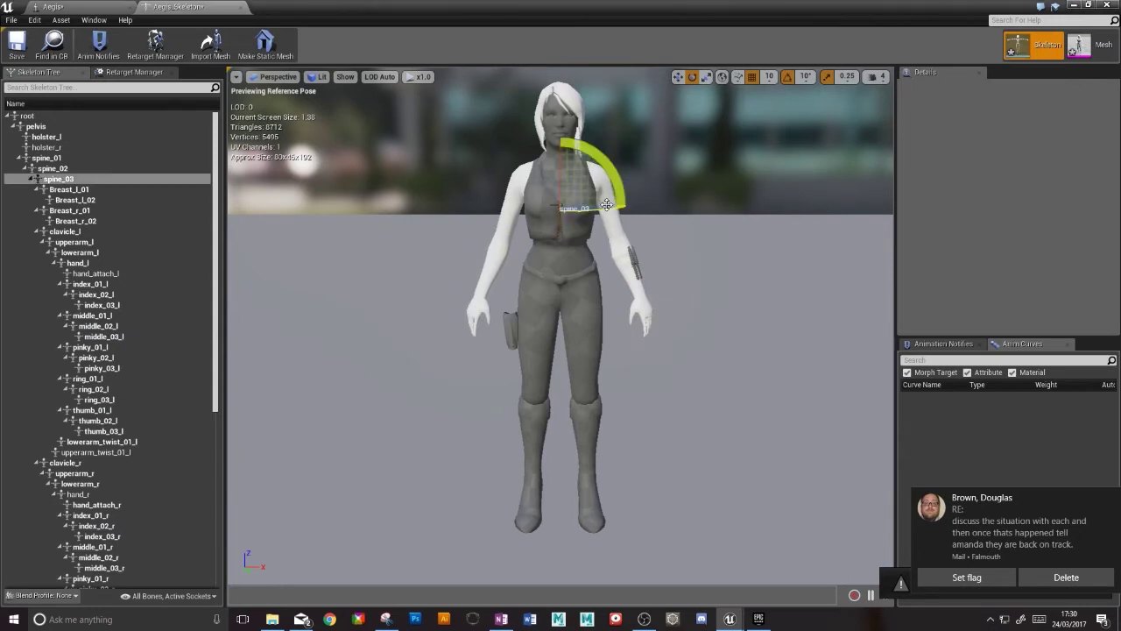
{"action": "left_click", "coordinate": [523, 249]}
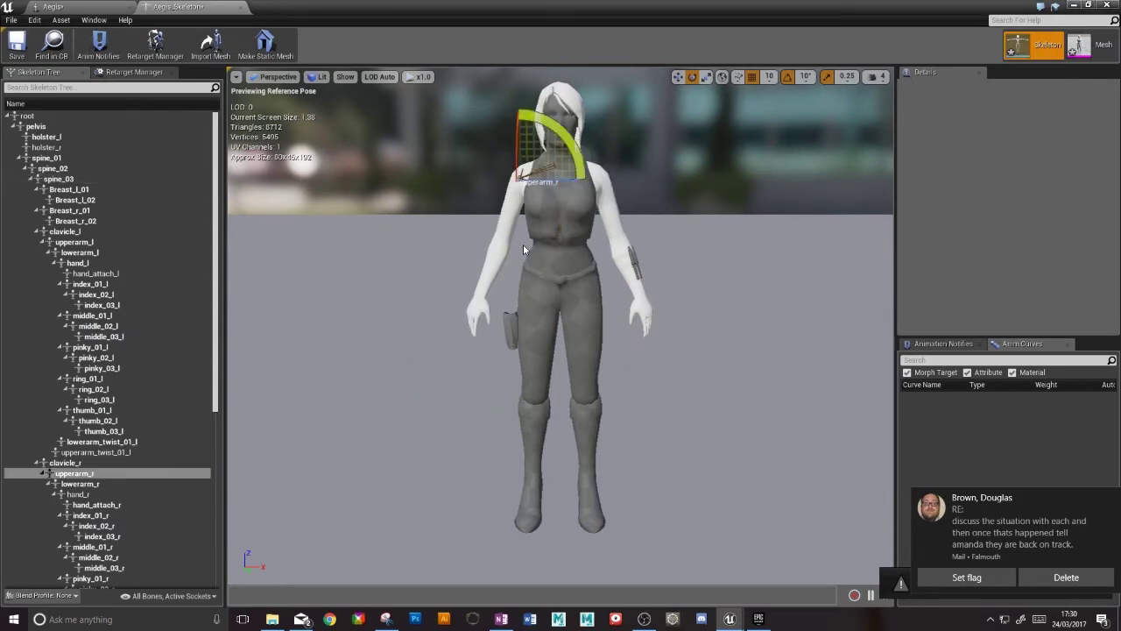
{"action": "left_click", "coordinate": [584, 312]}
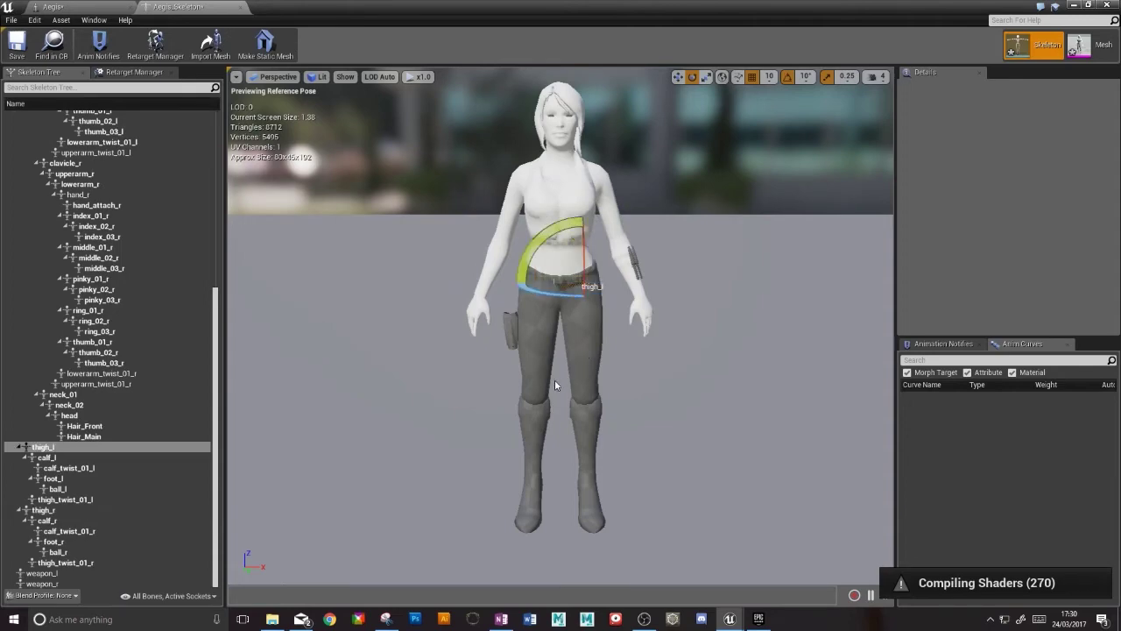
{"action": "left_click", "coordinate": [534, 373]}
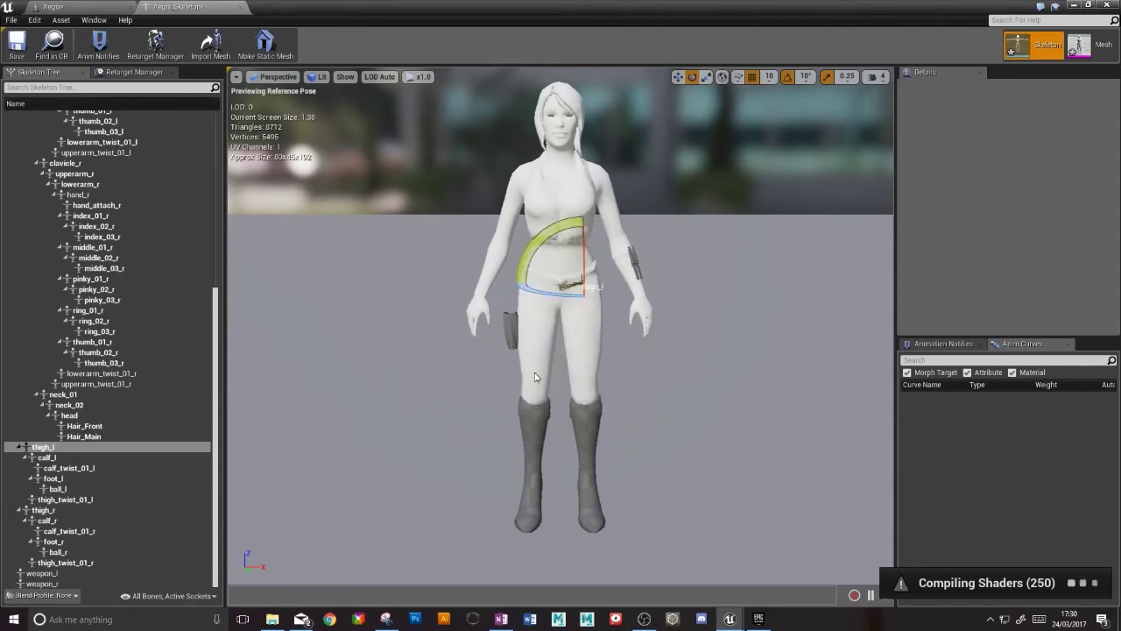
{"action": "left_click", "coordinate": [1109, 6]}
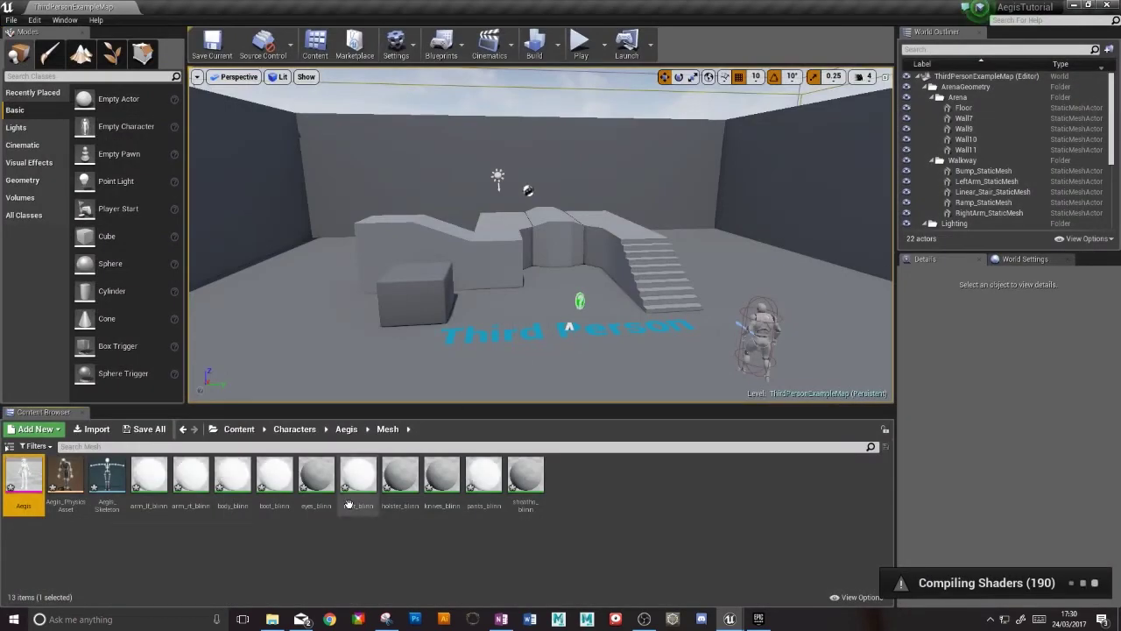
{"action": "left_click", "coordinate": [346, 428]}
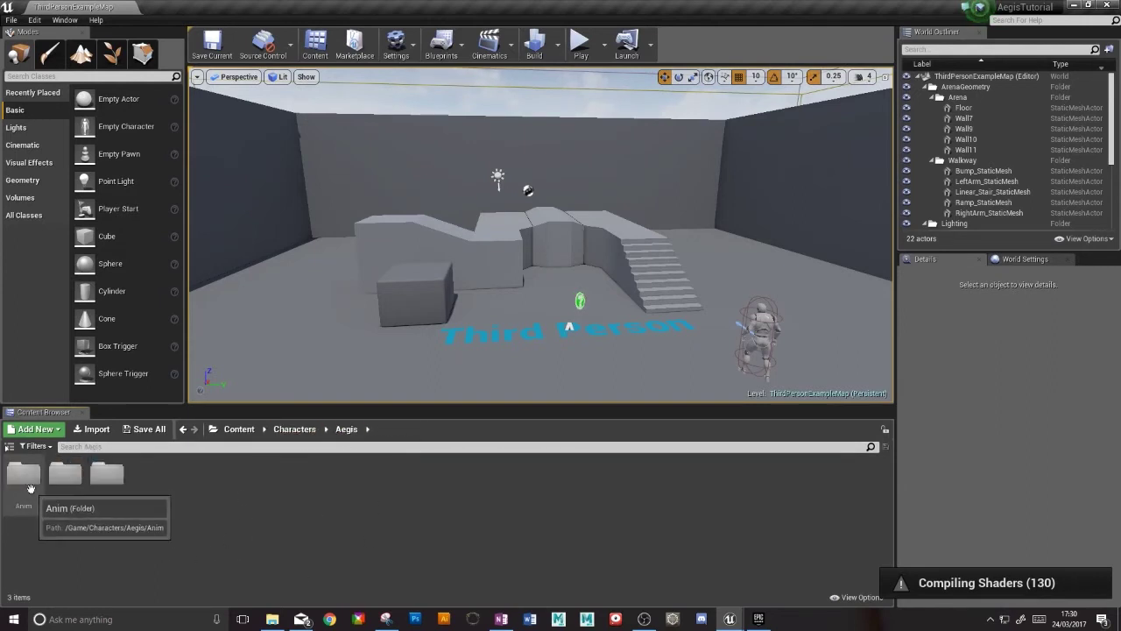
In the Anim folder, gather WalkWalk, Run, Kick, Idle_Anim, AegisJump_Start, Aegislanding, AegisJump and AegisinAir FBX files from Aegis_Export.
{"action": "double_click", "coordinate": [23, 473]}
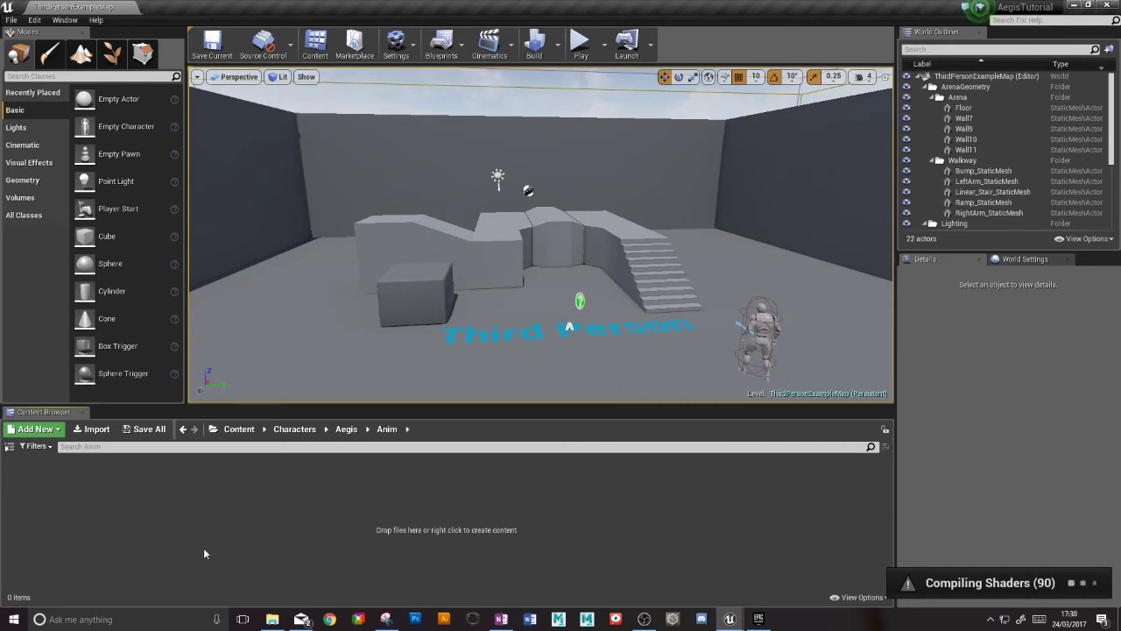
{"action": "left_click", "coordinate": [273, 619]}
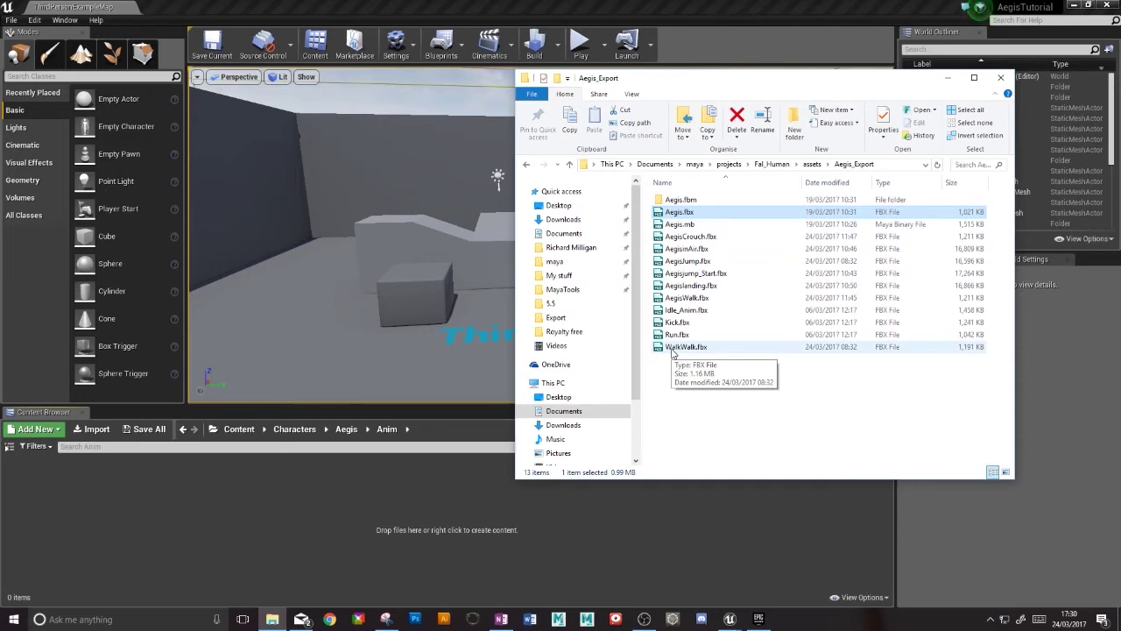
{"action": "left_click", "coordinate": [684, 347]}
{"action": "left_click", "coordinate": [674, 335], "text": "shift"}
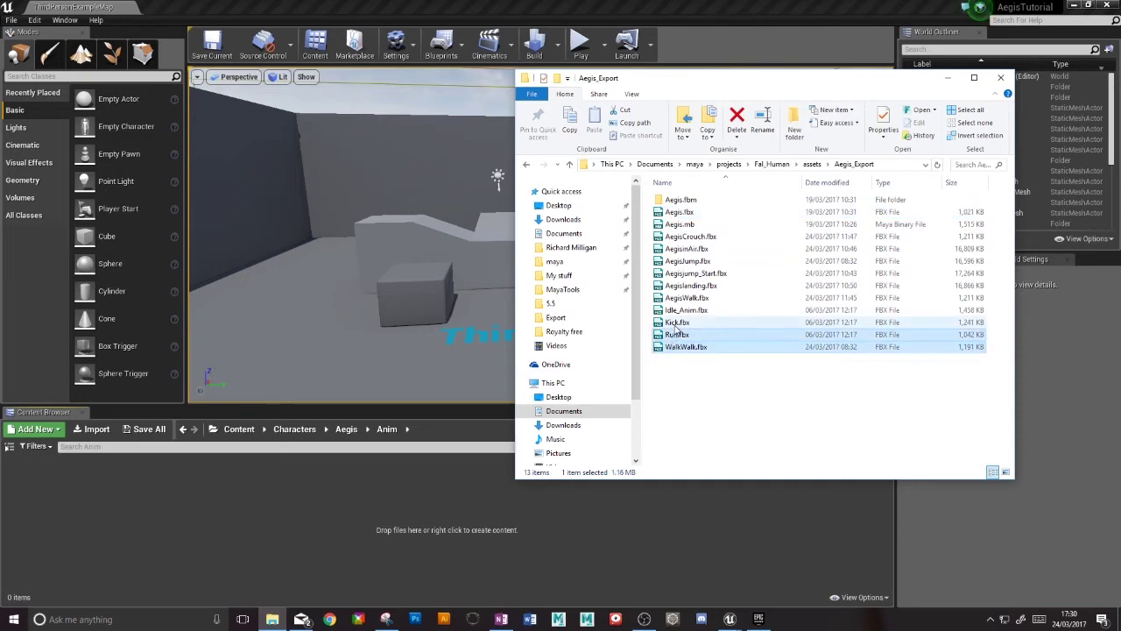
{"action": "left_click", "coordinate": [674, 322], "text": "shift"}
{"action": "left_click", "coordinate": [676, 315], "text": "shift"}
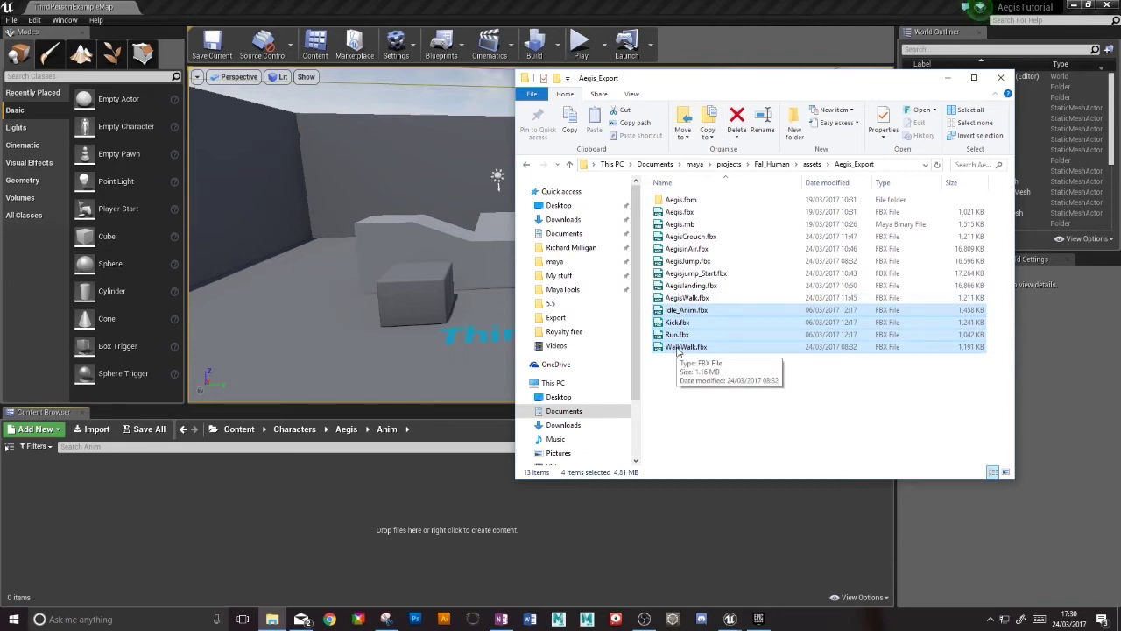
{"action": "left_click", "coordinate": [691, 273], "text": "ctrl"}
{"action": "left_click", "coordinate": [688, 286], "text": "ctrl"}
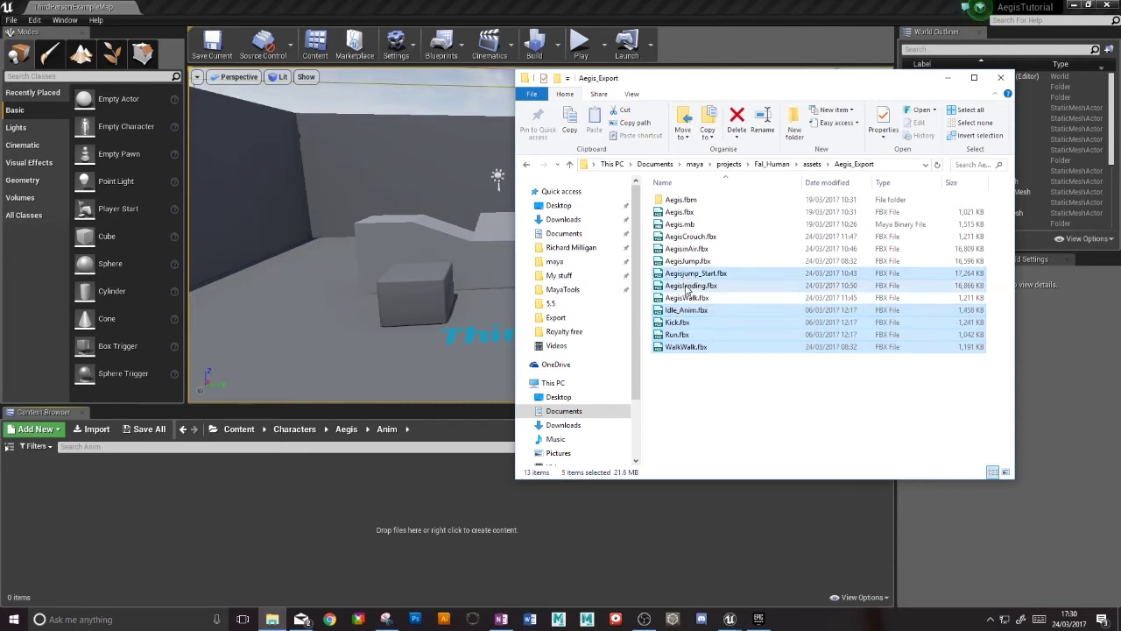
{"action": "left_click", "coordinate": [686, 262], "text": "ctrl"}
{"action": "left_click", "coordinate": [686, 249], "text": "ctrl"}
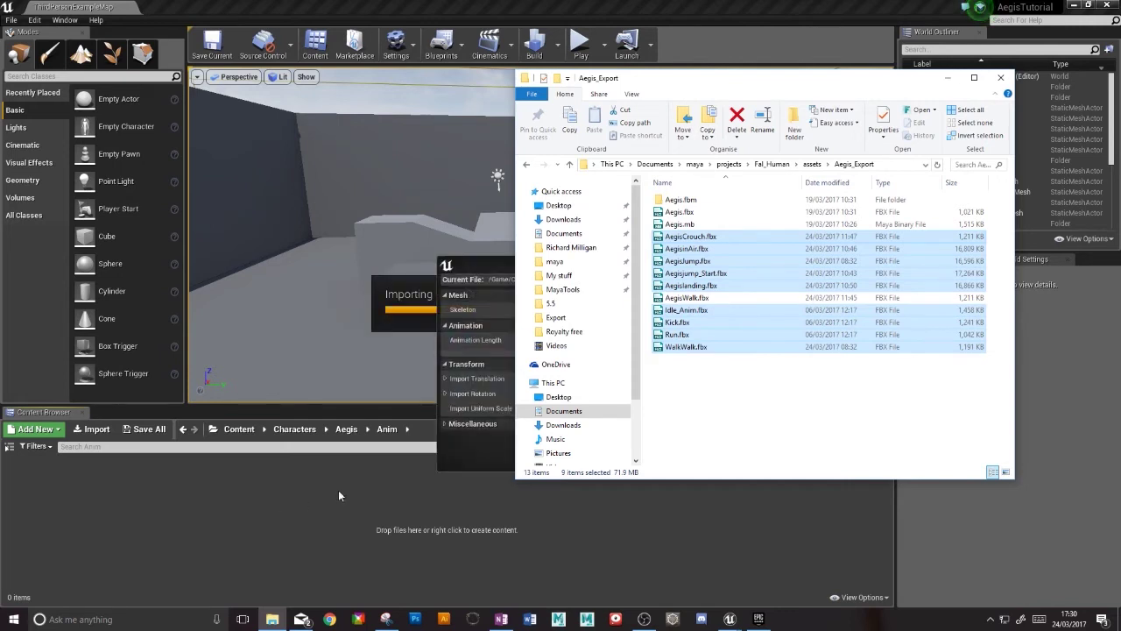
Assign Aegis_Skeleton in FBX Import Options, Import All, and close the message log.
{"action": "left_click", "coordinate": [480, 274]}
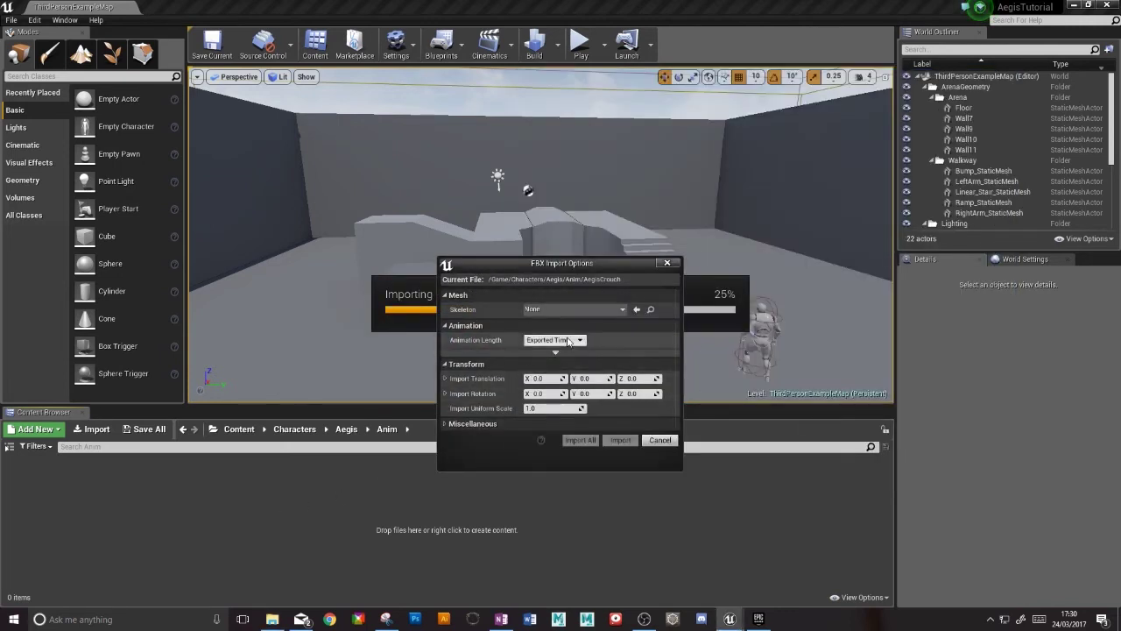
{"action": "left_click_drag", "start_coordinate": [569, 266], "coordinate": [501, 178]}
{"action": "left_click", "coordinate": [507, 222]}
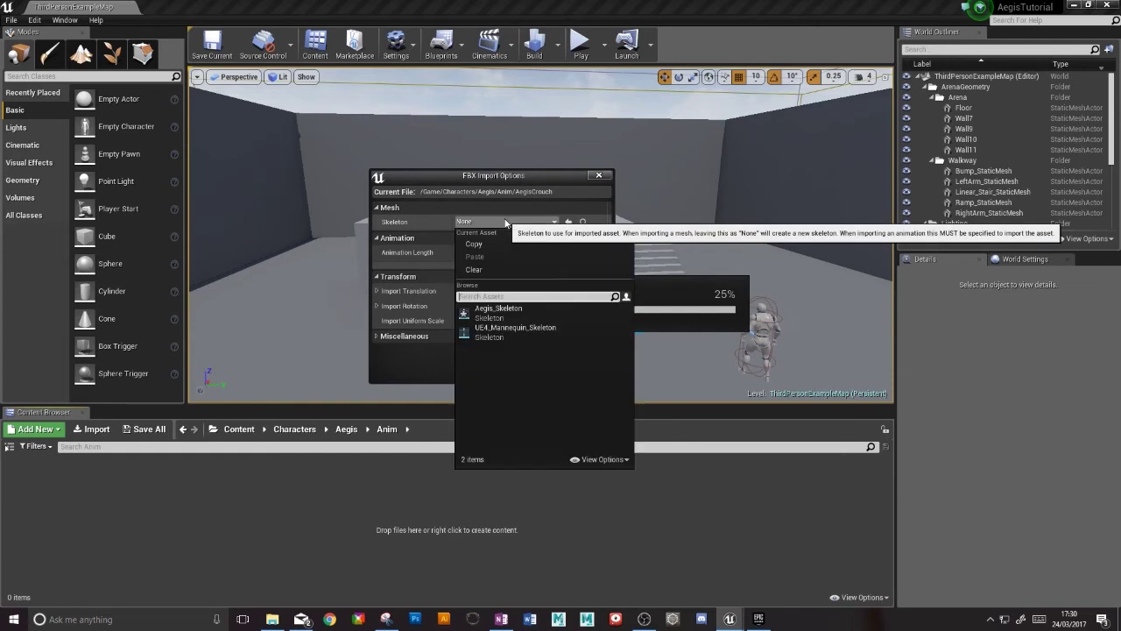
{"action": "left_click", "coordinate": [513, 314]}
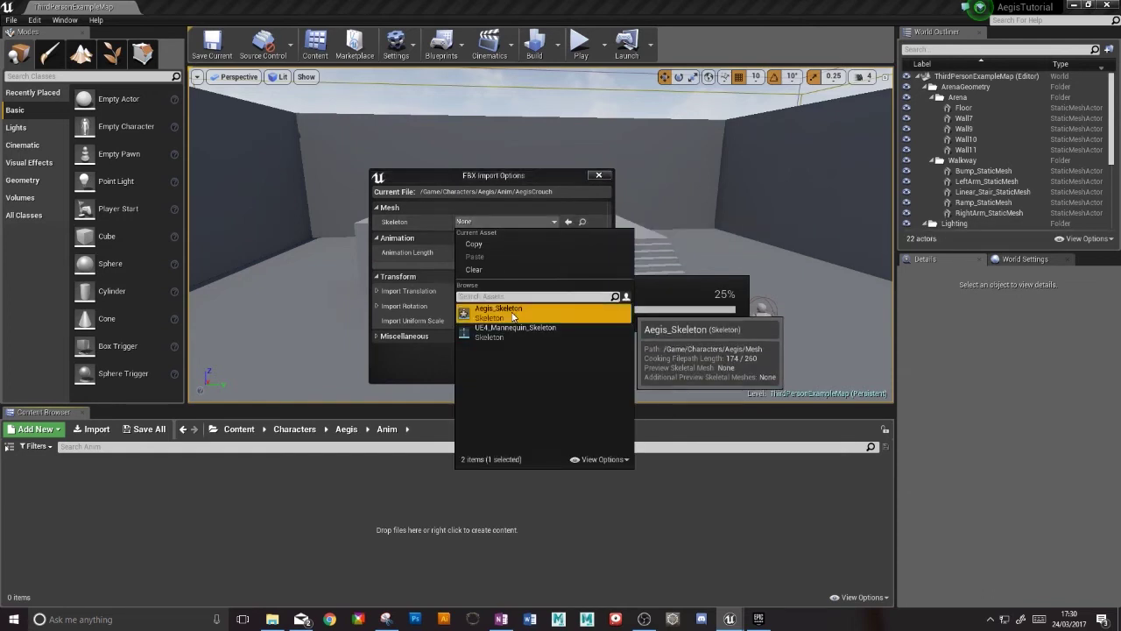
{"action": "left_click", "coordinate": [512, 353]}
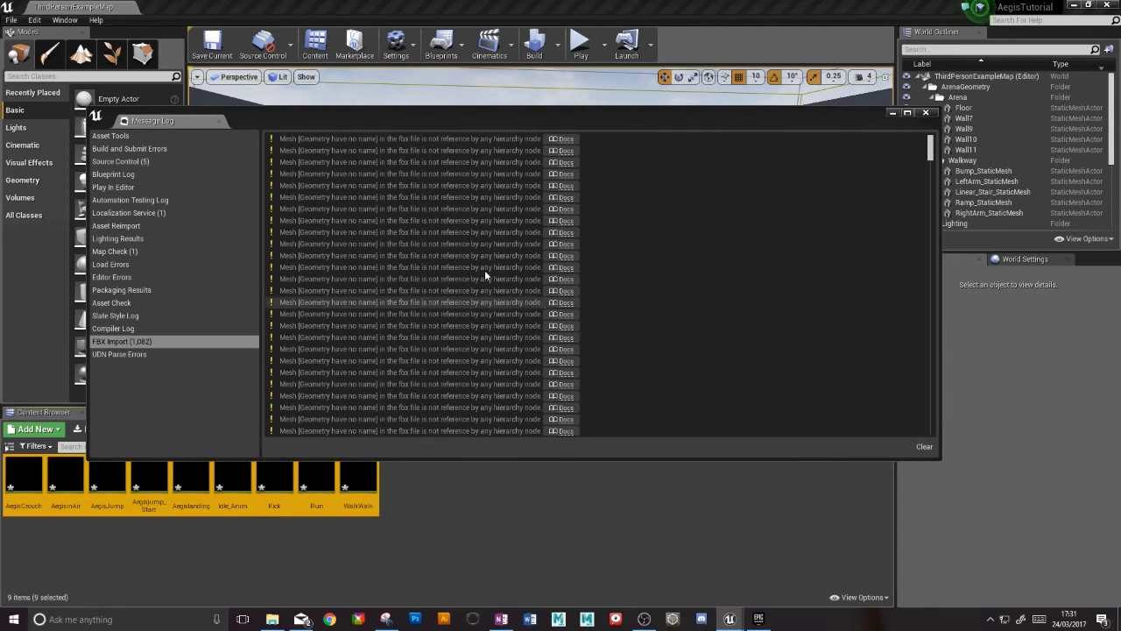
{"action": "scroll", "coordinate": [484, 268], "scroll_direction": "down", "scroll_amount": 1}
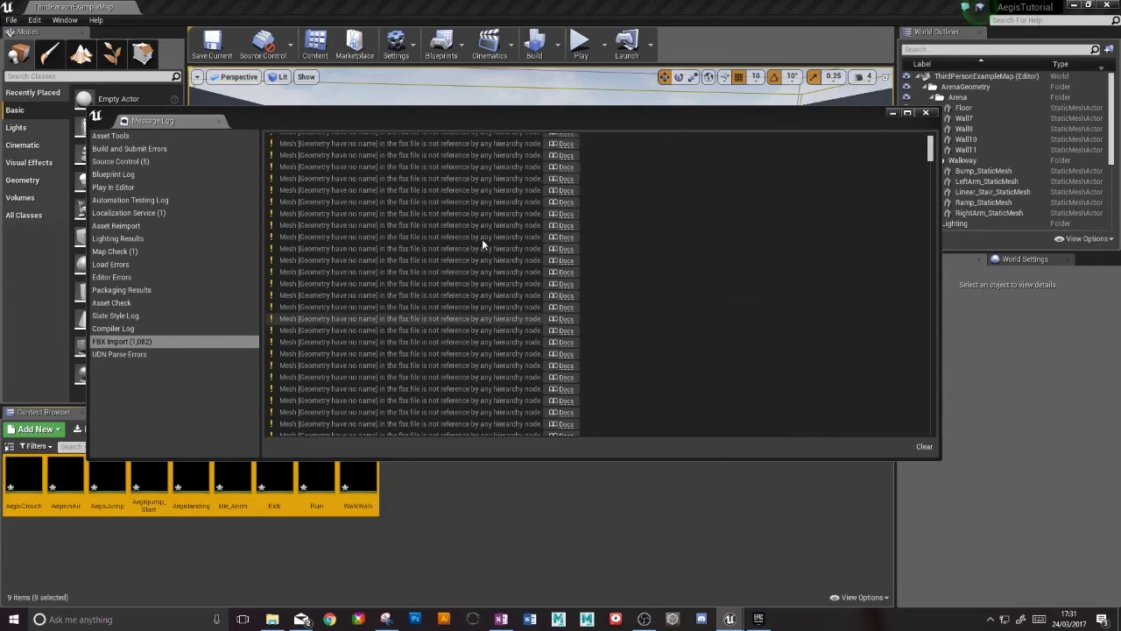
{"action": "left_click", "coordinate": [927, 114]}
Preview the WalkWalk and Run animations on the Aegis mesh.
{"action": "left_click", "coordinate": [538, 521]}
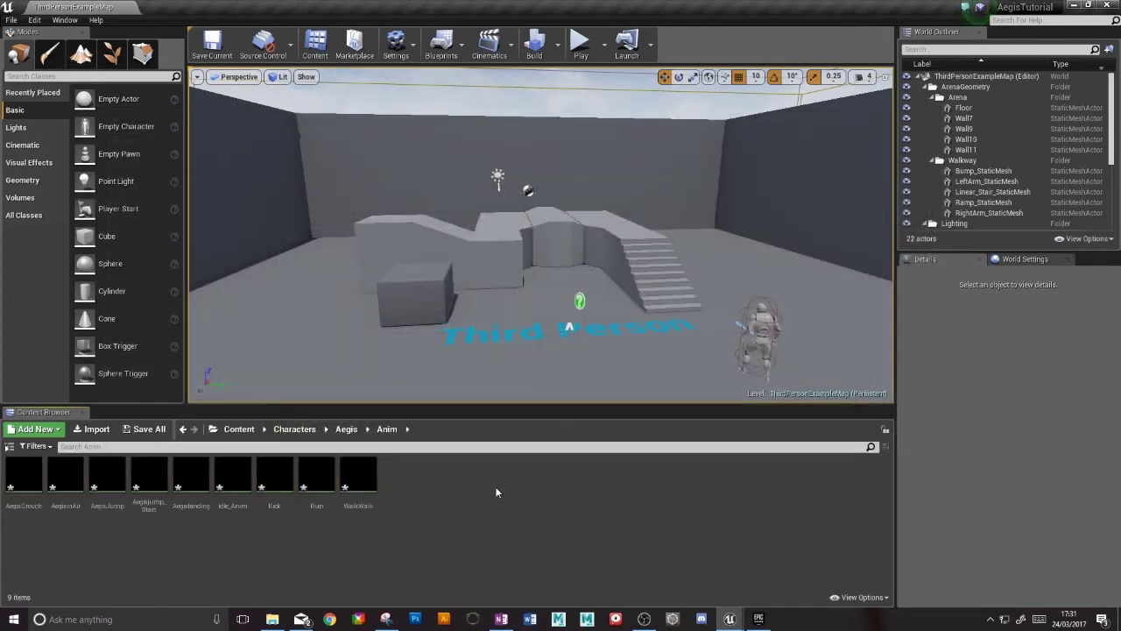
{"action": "double_click", "coordinate": [357, 475]}
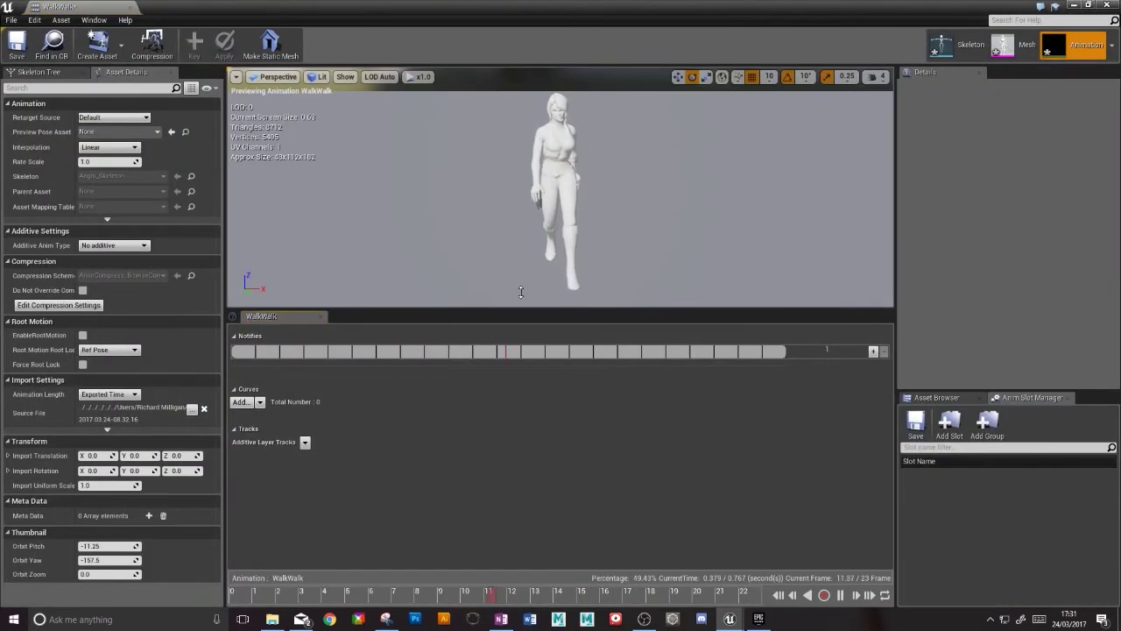
{"action": "mouse_move", "coordinate": [583, 201]}
{"action": "left_mouse_down"}
{"action": "mouse_move", "coordinate": [525, 204]}
{"action": "mouse_move", "coordinate": [586, 203]}
{"action": "left_mouse_up"}
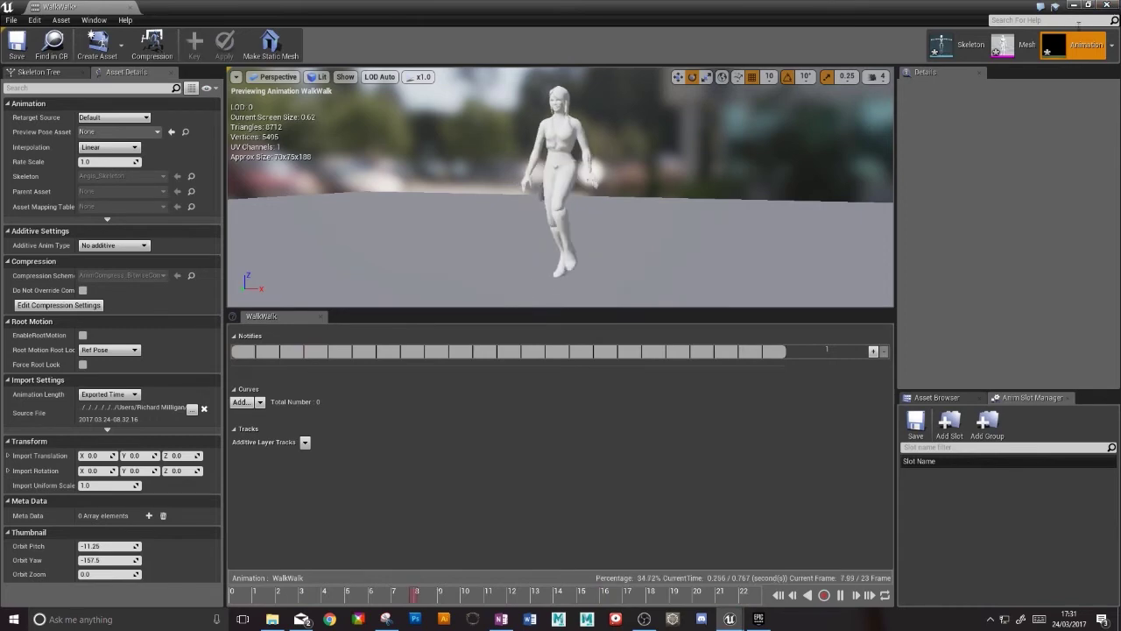
{"action": "left_click", "coordinate": [1107, 6]}
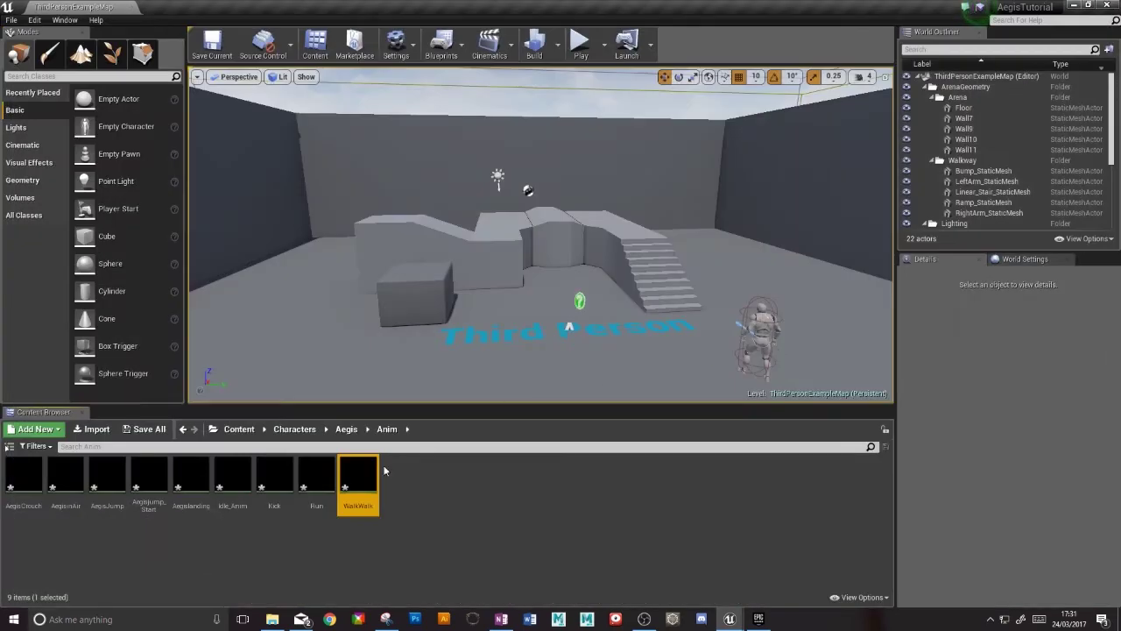
{"action": "double_click", "coordinate": [313, 476]}
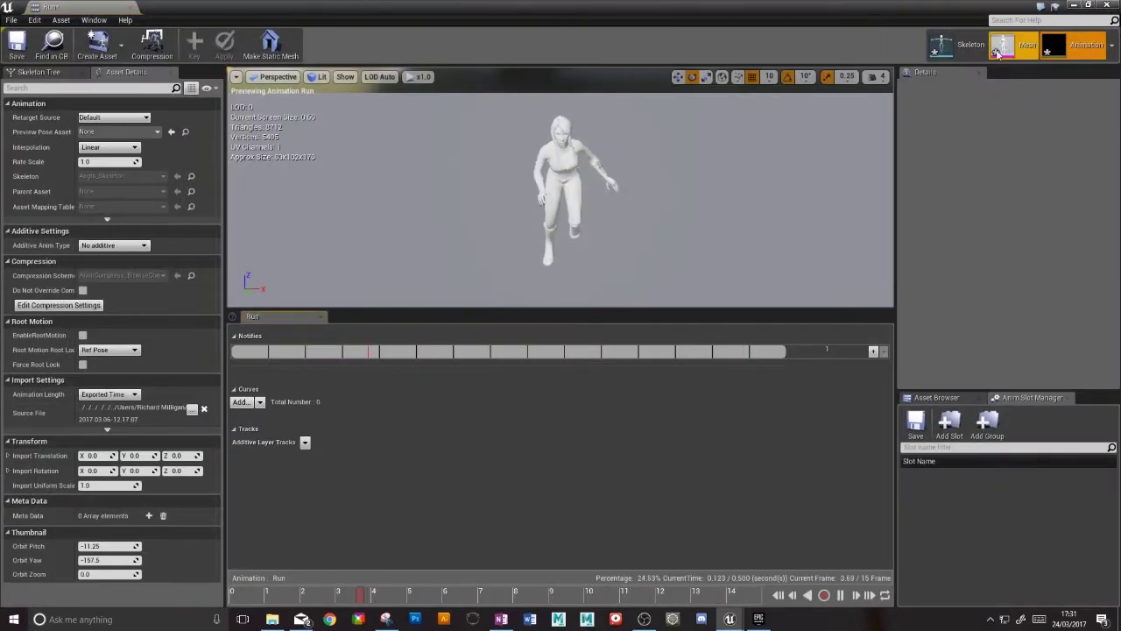
{"action": "left_click", "coordinate": [1106, 5]}
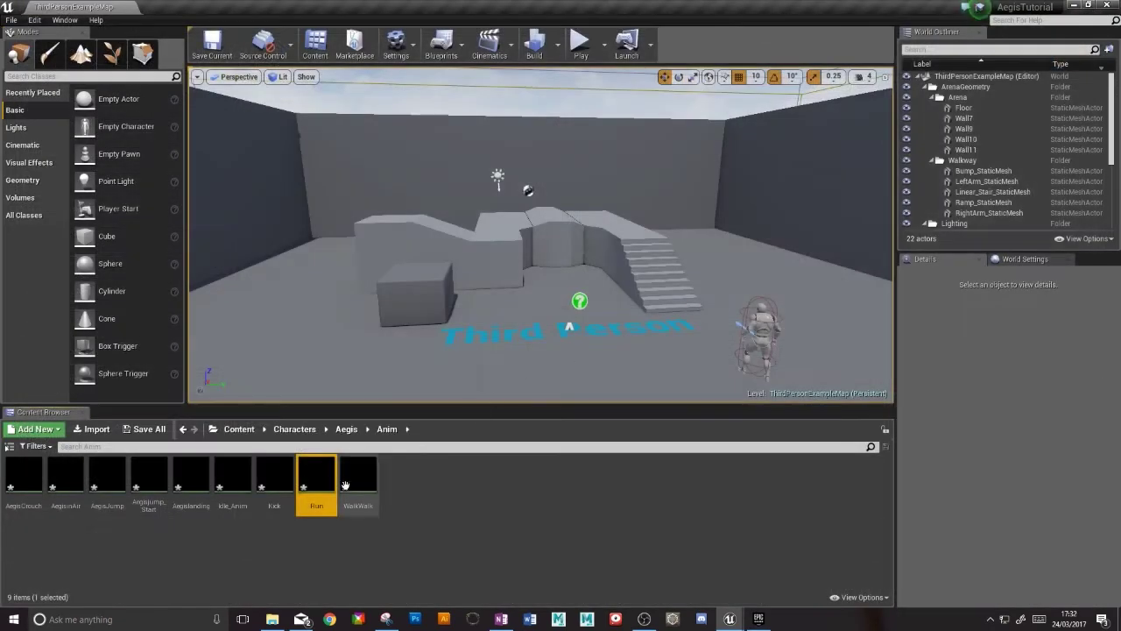
Preview the Idle_Anim and AegisCrouch animations on the Aegis mesh.
{"action": "double_click", "coordinate": [242, 487]}
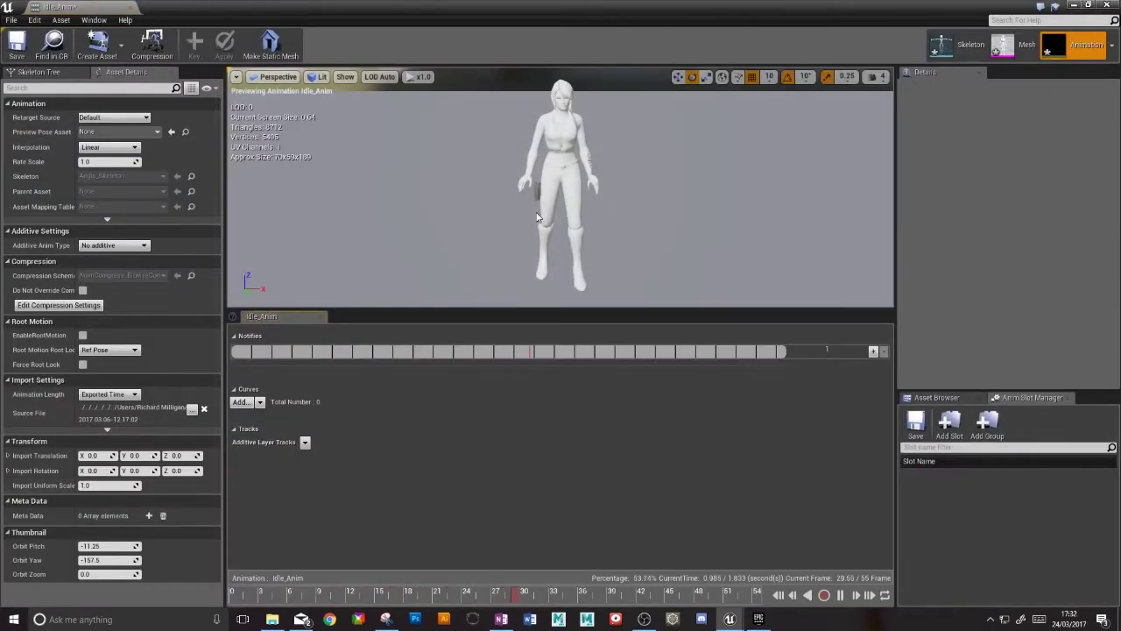
{"action": "scroll", "coordinate": [570, 188], "scroll_direction": "up", "scroll_amount": 5}
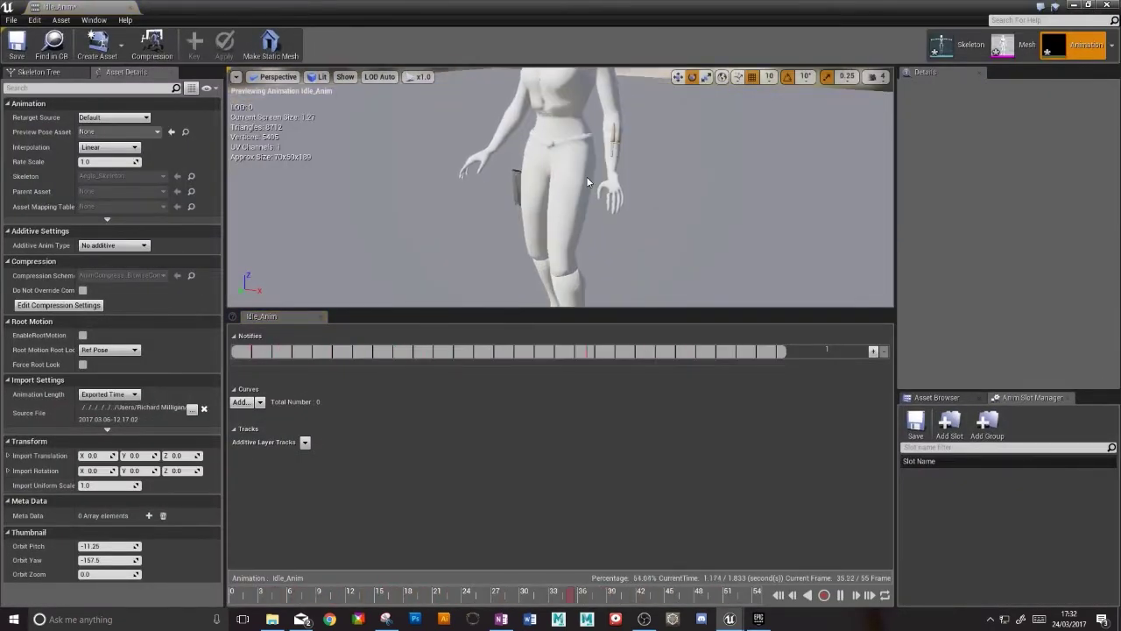
{"action": "left_click", "coordinate": [1106, 6]}
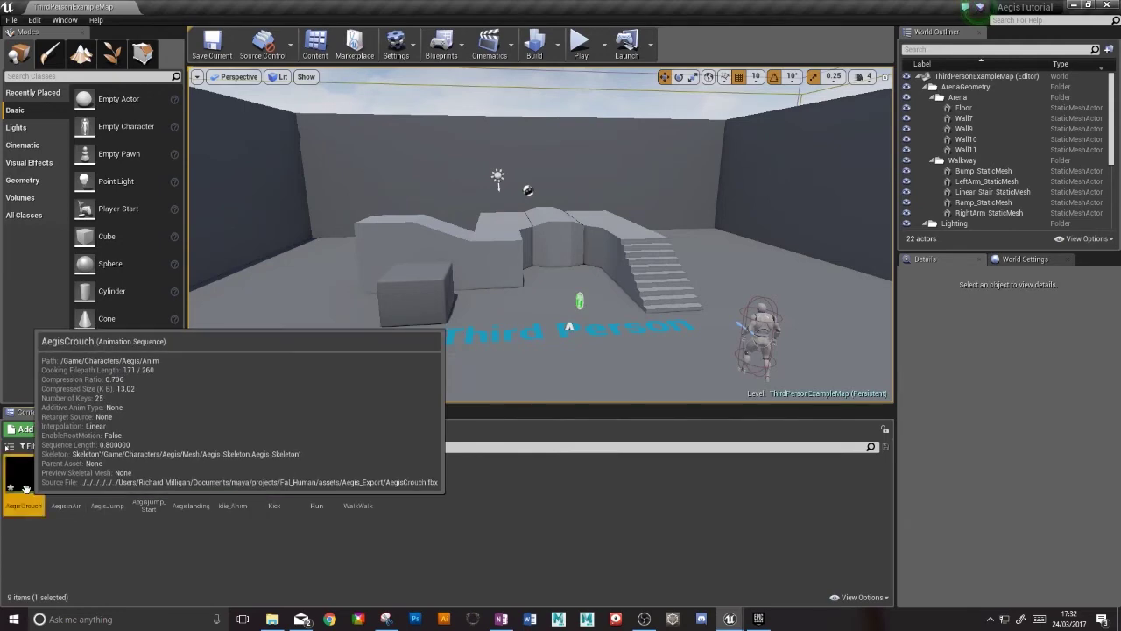
{"action": "double_click", "coordinate": [24, 476]}
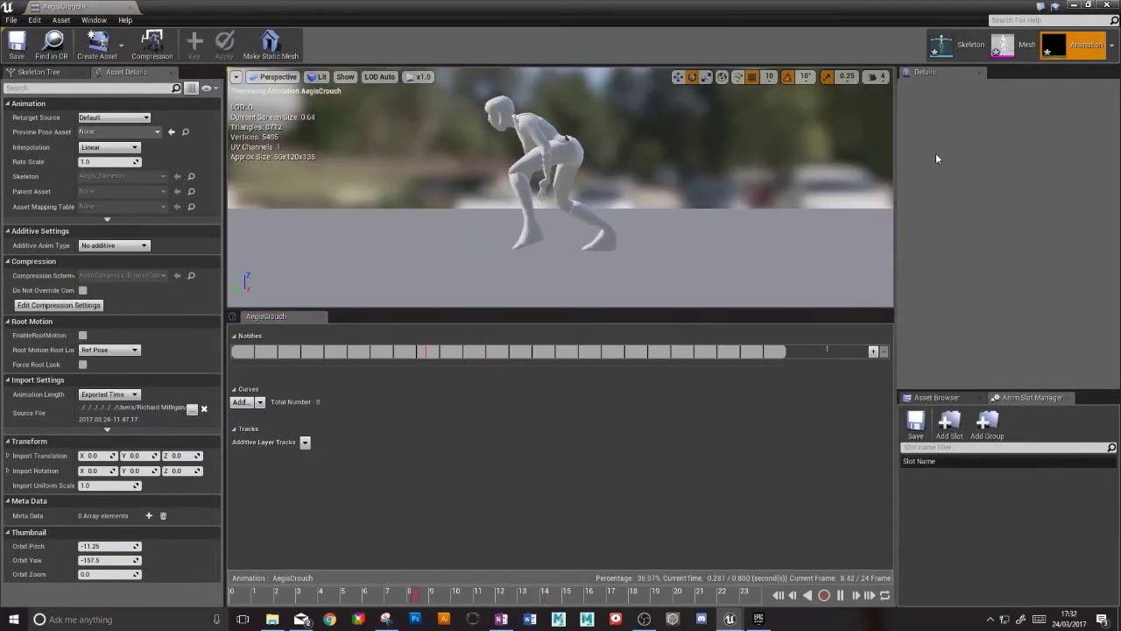
{"action": "left_click", "coordinate": [1107, 6]}
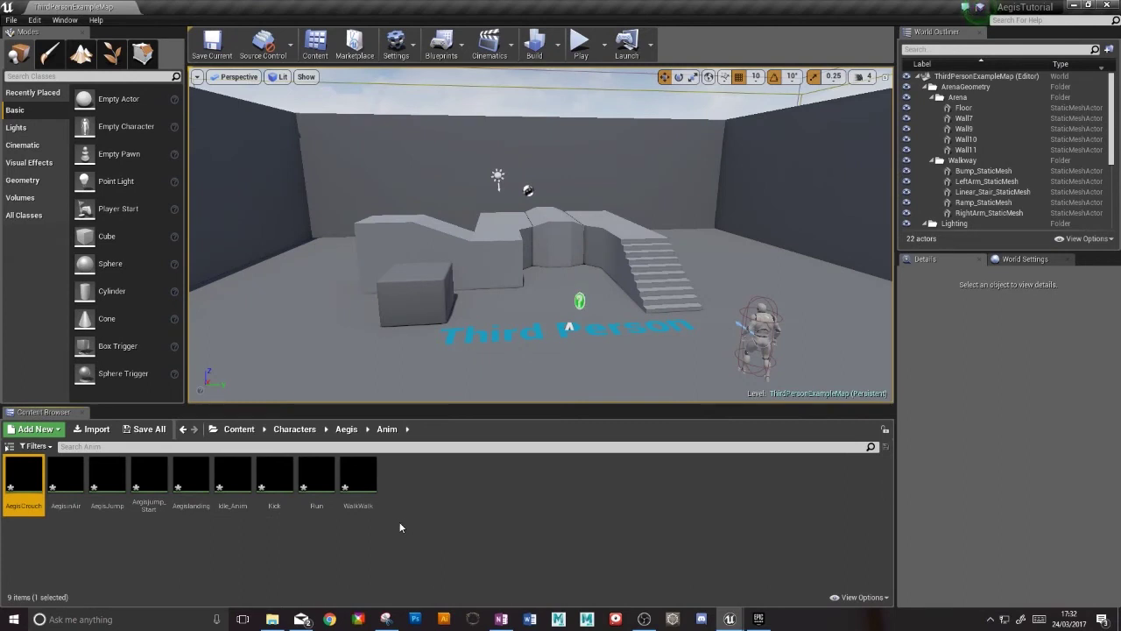
In Aegis/BP, create a Blueprint class with parent ThirdPersonCharacter named AegisCharacter.
{"action": "left_click", "coordinate": [347, 429]}
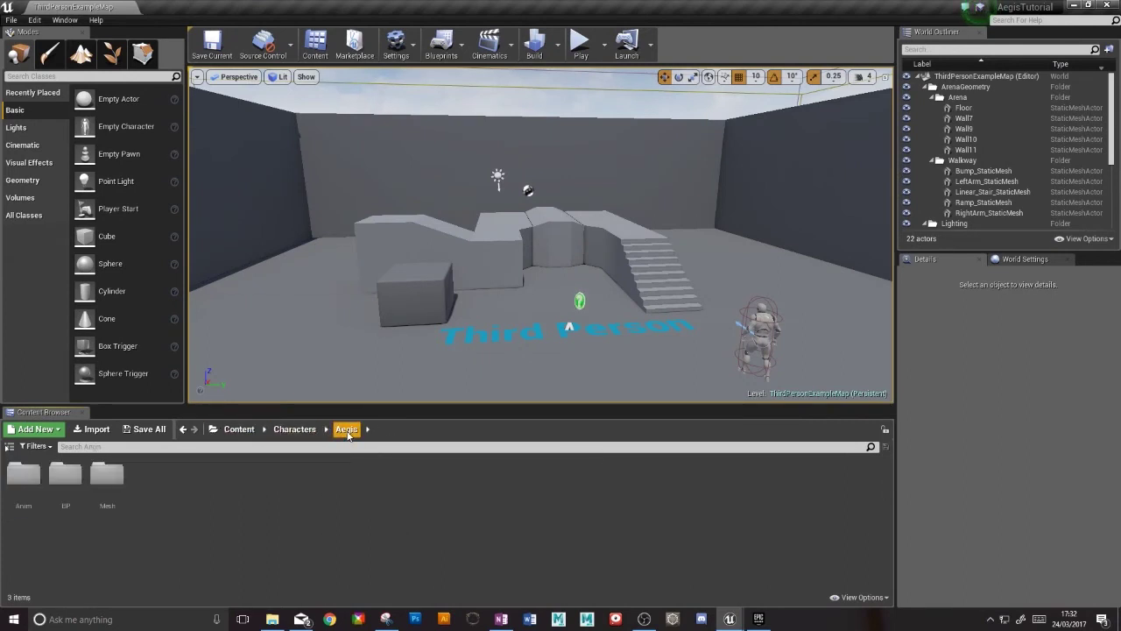
{"action": "double_click", "coordinate": [65, 474]}
{"action": "right_click", "coordinate": [48, 478]}
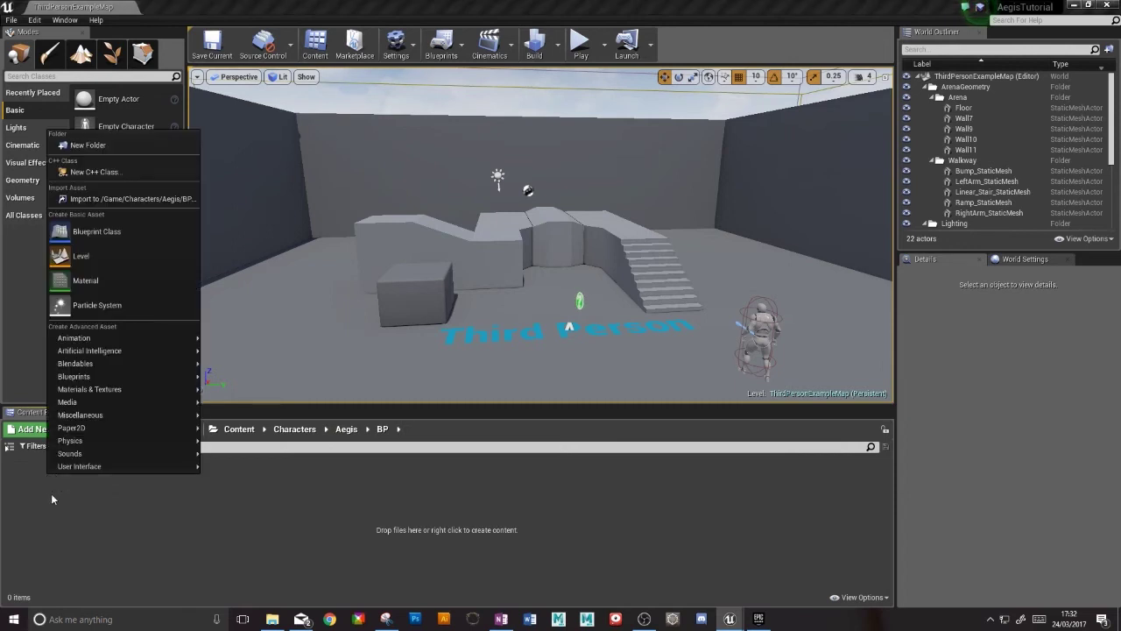
{"action": "left_click", "coordinate": [127, 232]}
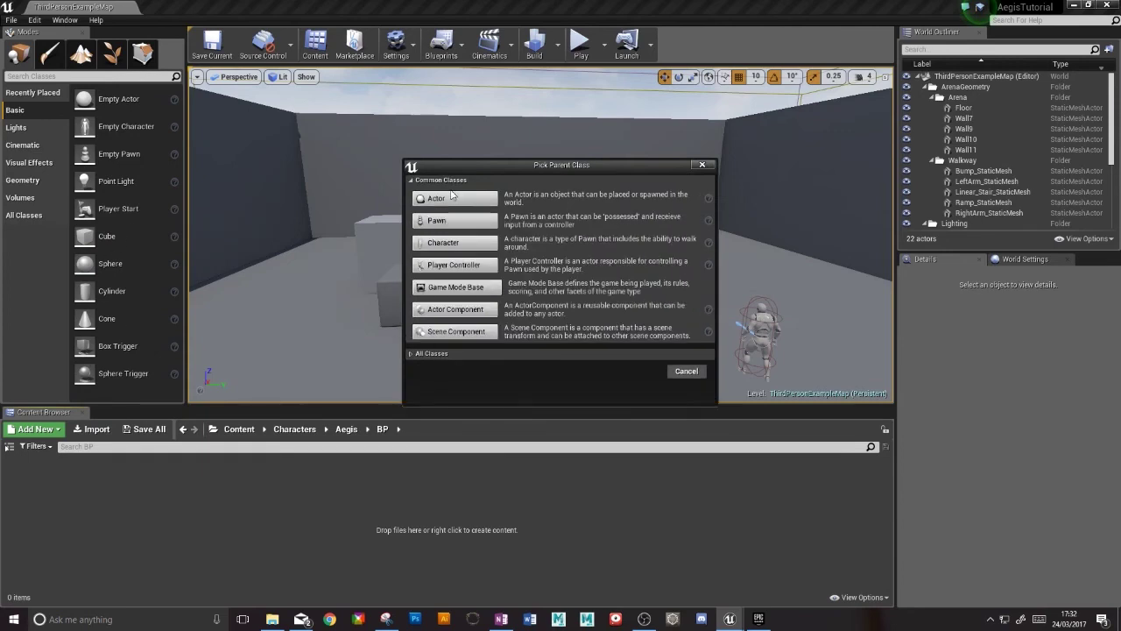
{"action": "left_click_drag", "start_coordinate": [494, 171], "coordinate": [391, 106]}
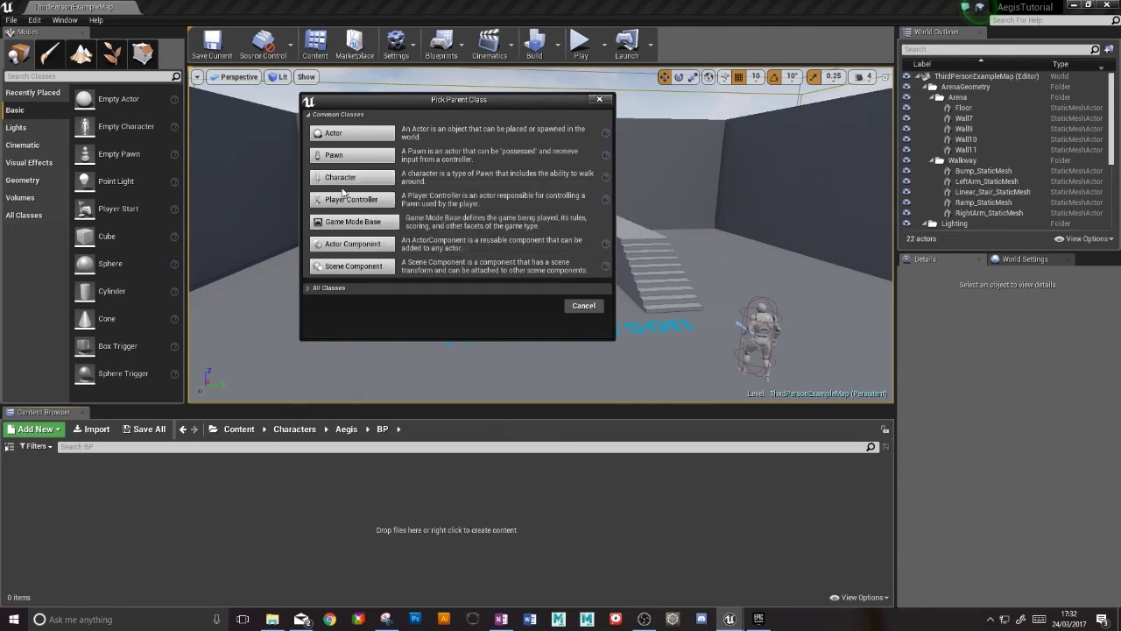
{"action": "left_click", "coordinate": [309, 289]}
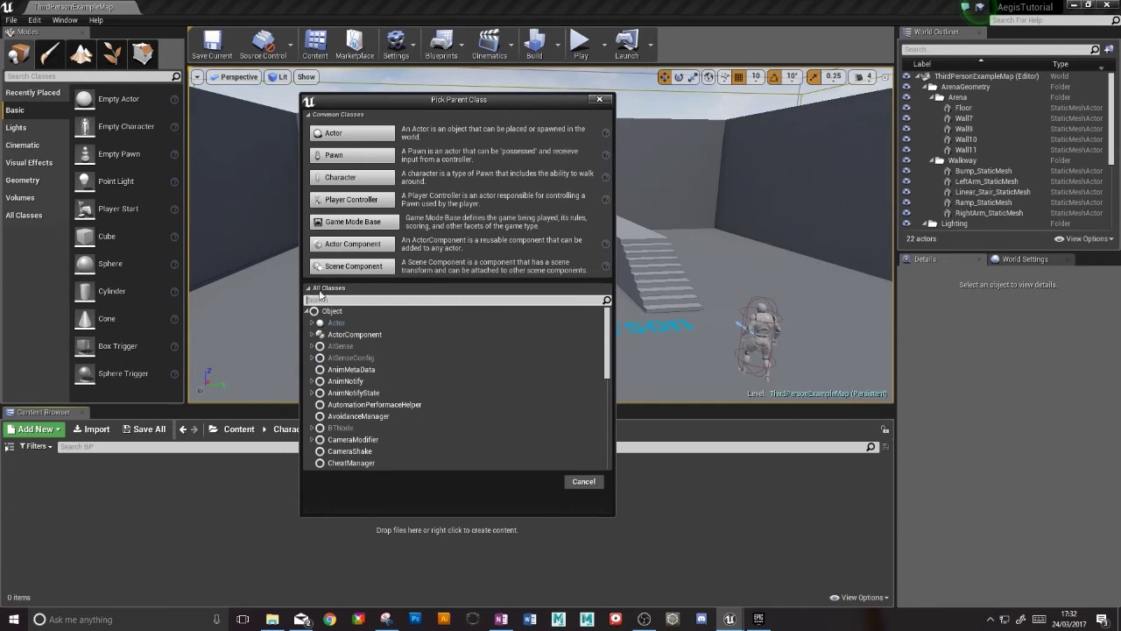
{"action": "type", "text": "third"}
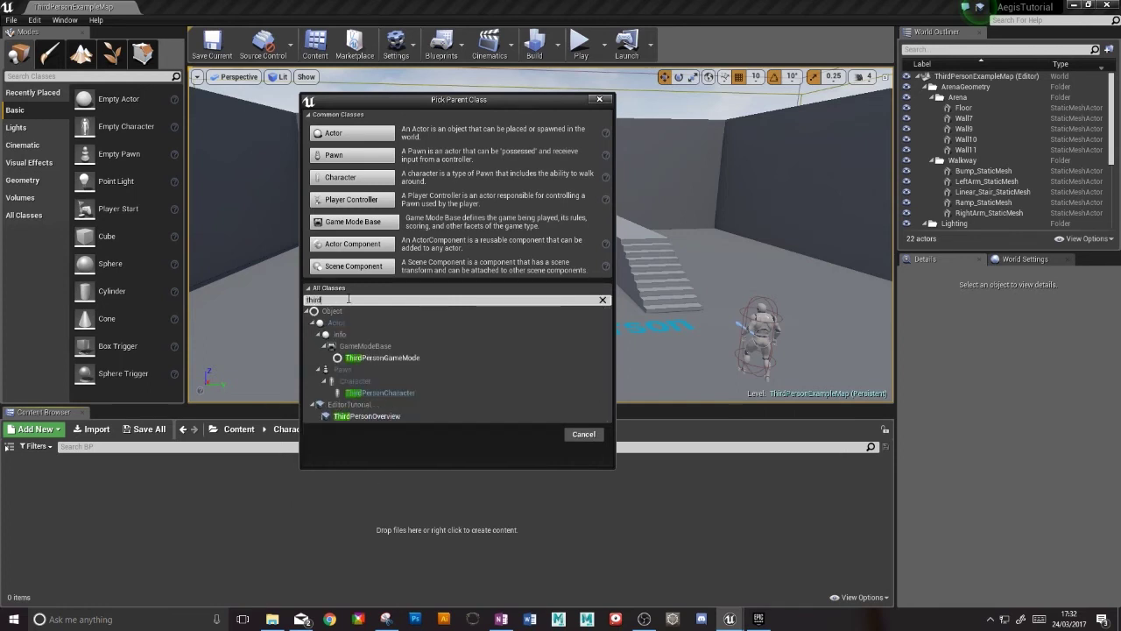
{"action": "left_click", "coordinate": [394, 394]}
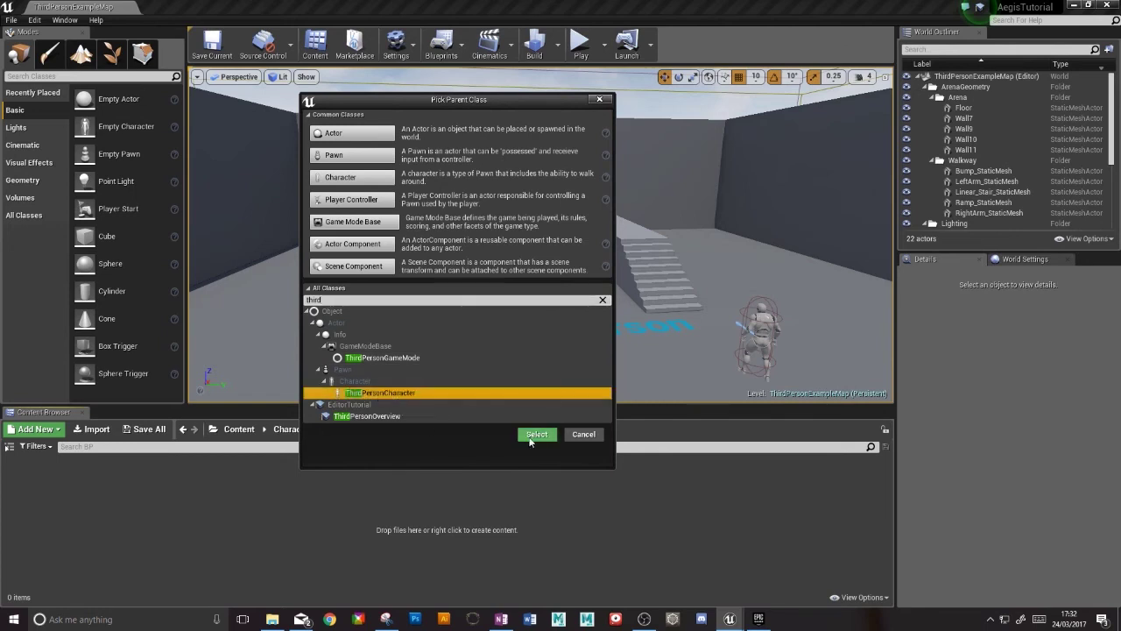
{"action": "left_click", "coordinate": [536, 434]}
{"action": "type", "text": "A"}
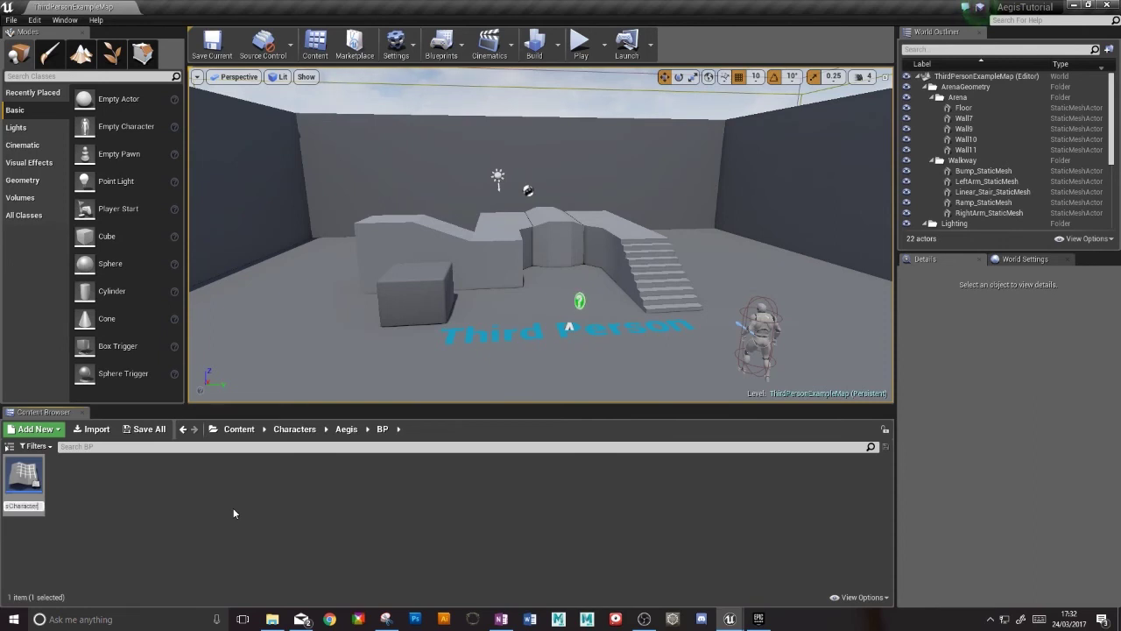
{"action": "key", "text": "Return"}
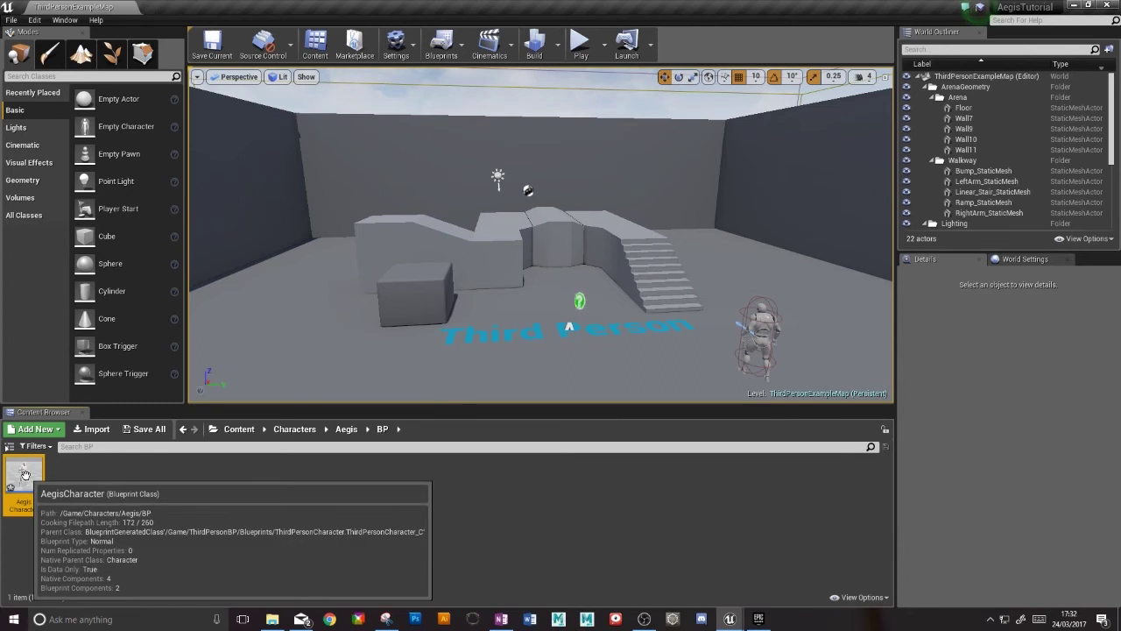
Set the AegisCharacter Mesh component's Skeletal Mesh to Aegis, leaving Anim Class as None.
{"action": "double_click", "coordinate": [26, 479]}
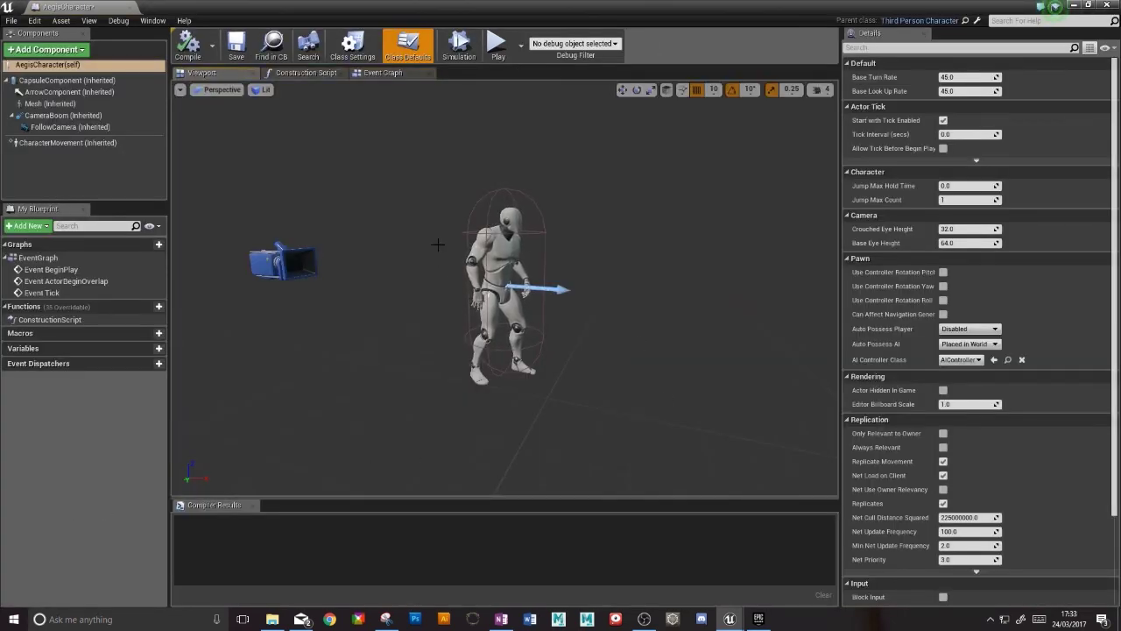
{"action": "left_click_drag", "start_coordinate": [503, 420], "coordinate": [376, 420]}
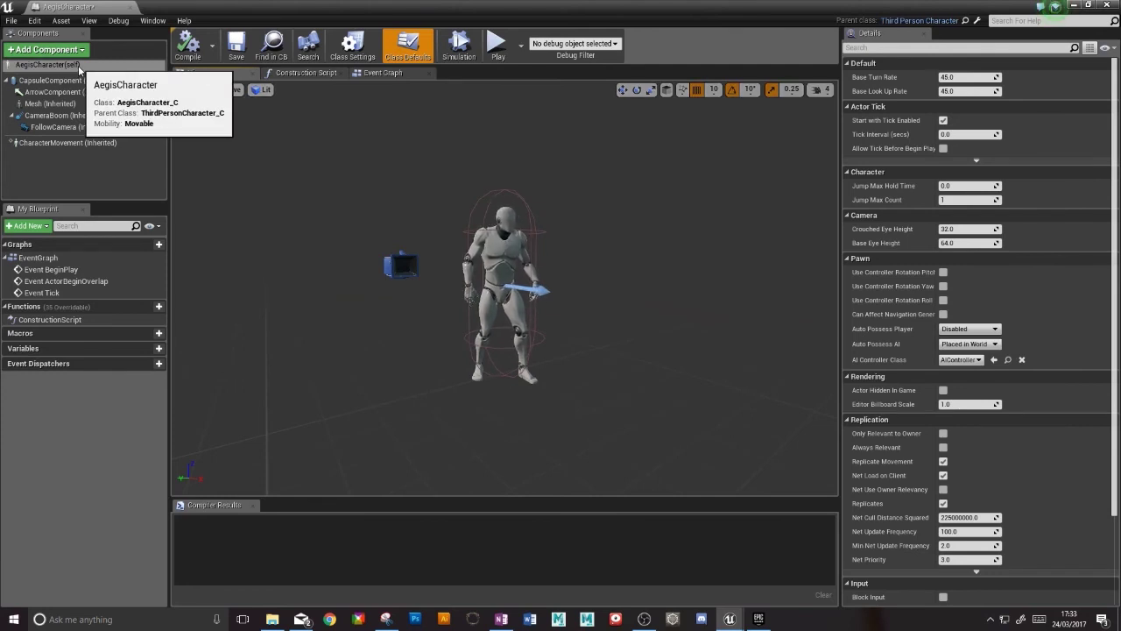
{"action": "left_click", "coordinate": [53, 80]}
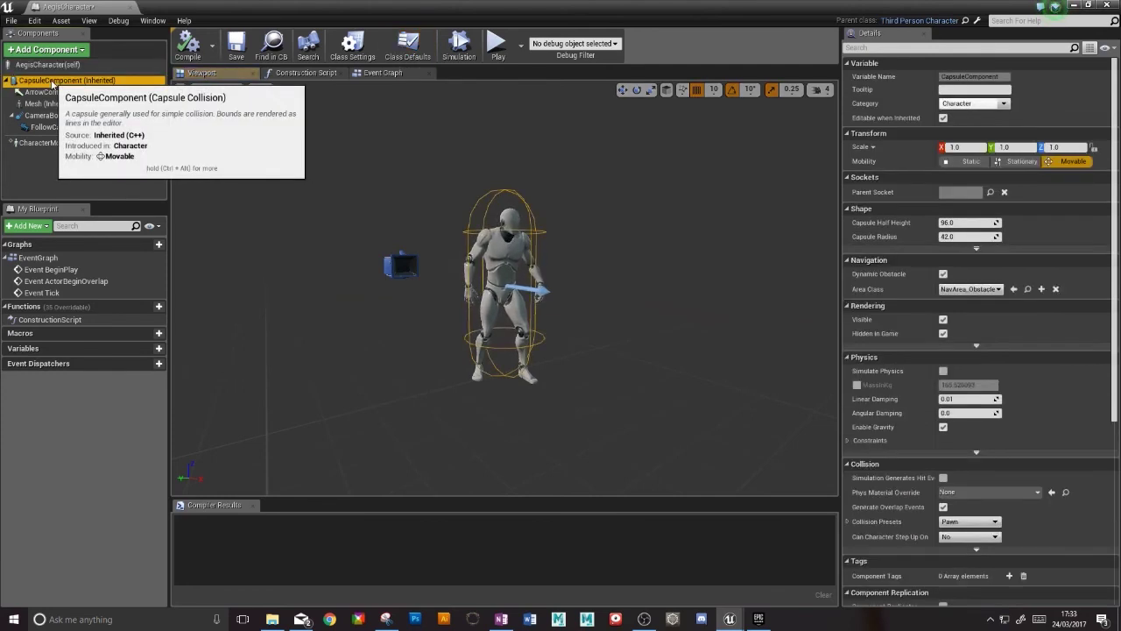
{"action": "left_click", "coordinate": [48, 104]}
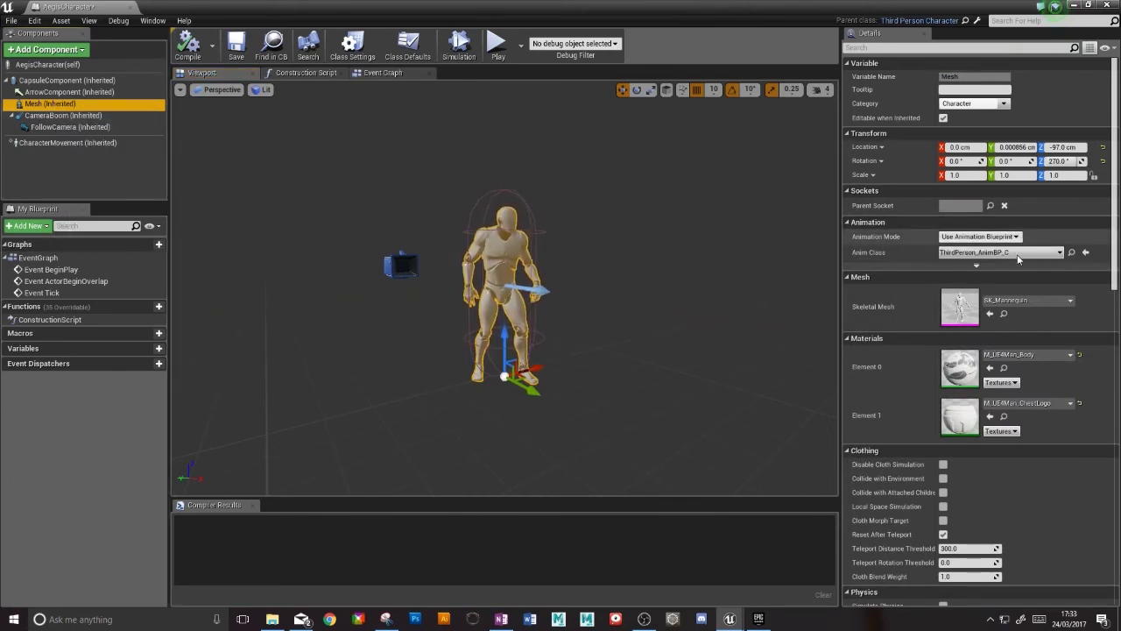
{"action": "left_click", "coordinate": [1033, 300]}
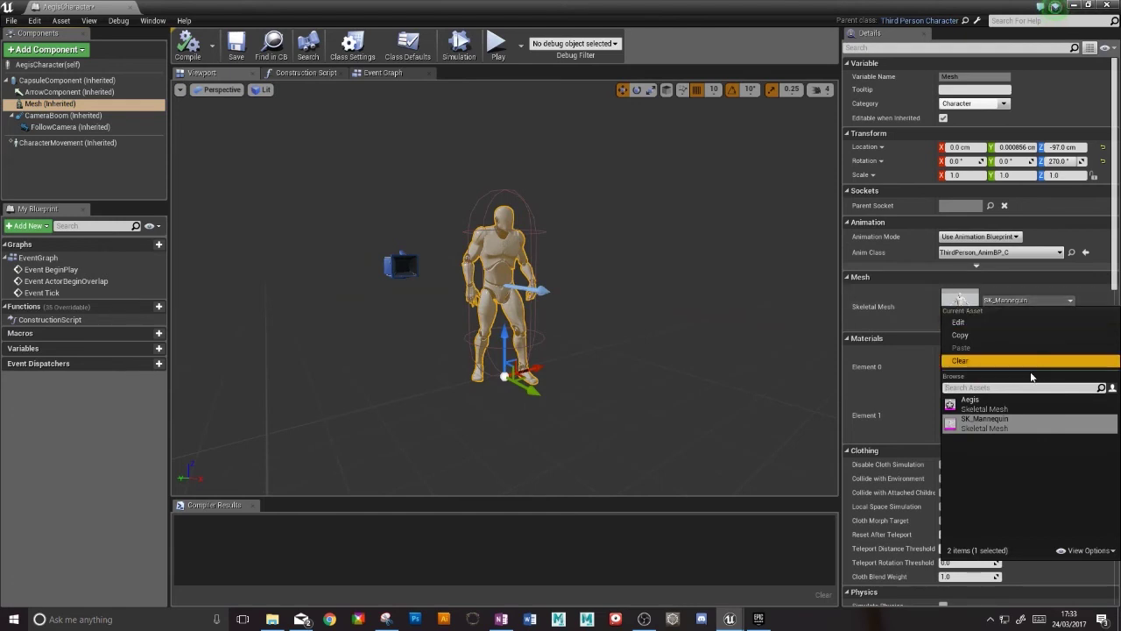
{"action": "left_click", "coordinate": [967, 402]}
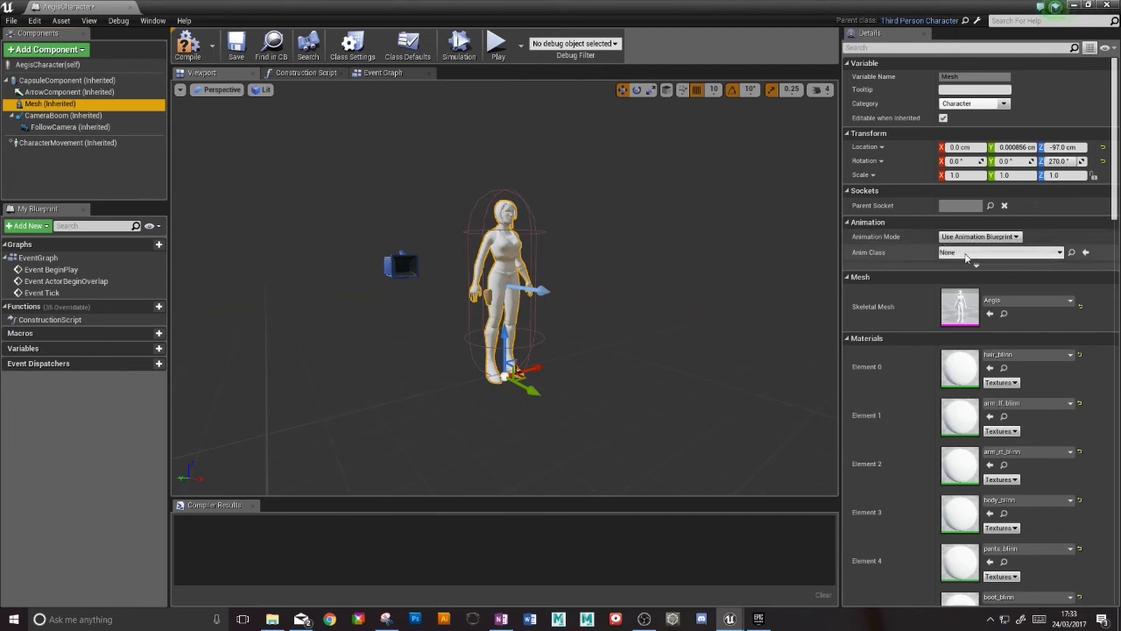
{"action": "left_click", "coordinate": [1008, 252]}
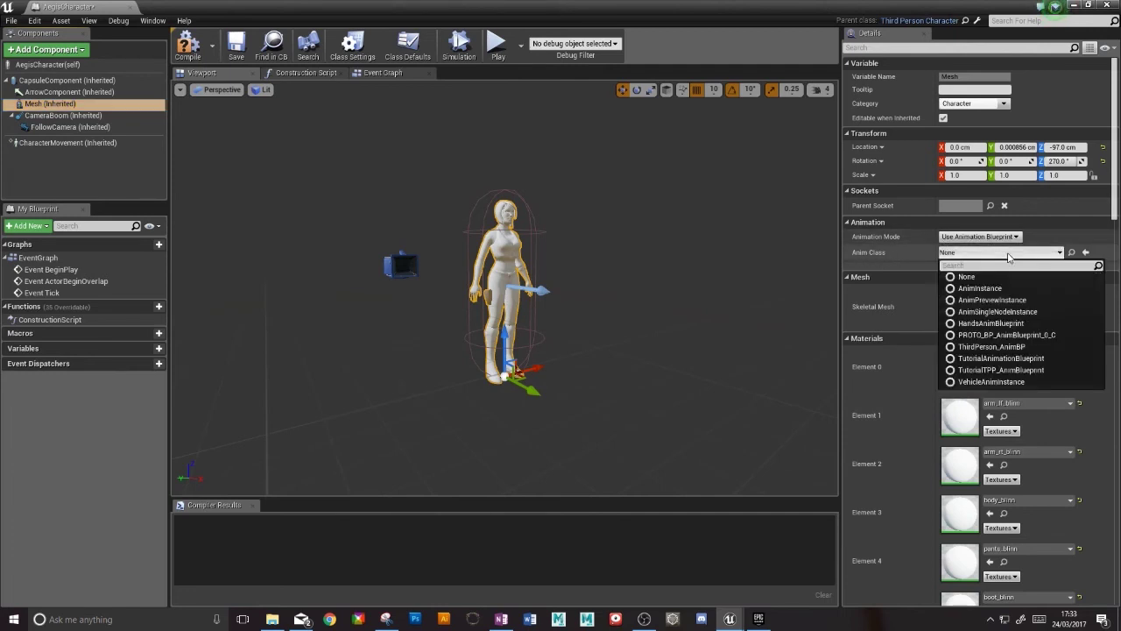
{"action": "left_click", "coordinate": [966, 276]}
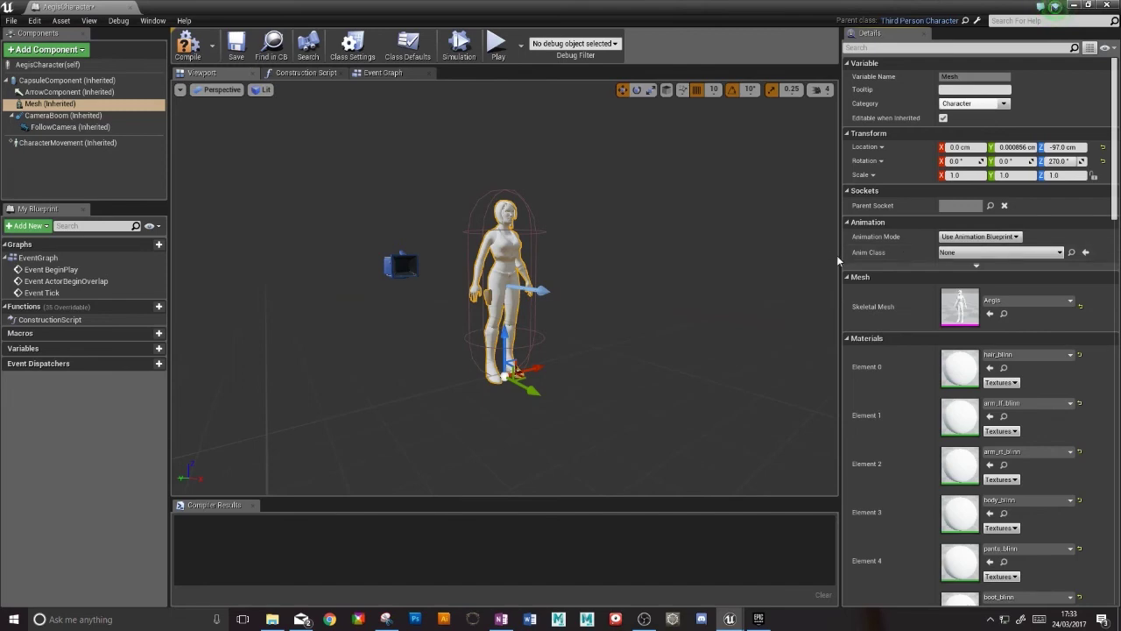
{"action": "left_click", "coordinate": [212, 169]}
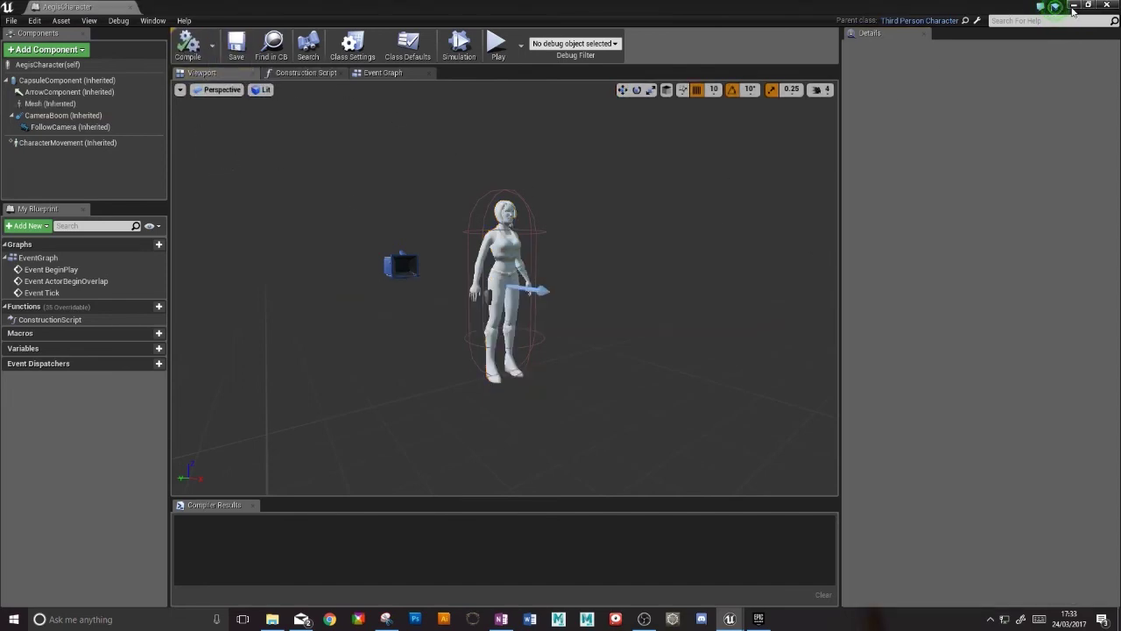
Create an Animation Blueprint named AegisBP targeting Aegis_Skeleton, then open and close it.
{"action": "left_click", "coordinate": [1106, 5]}
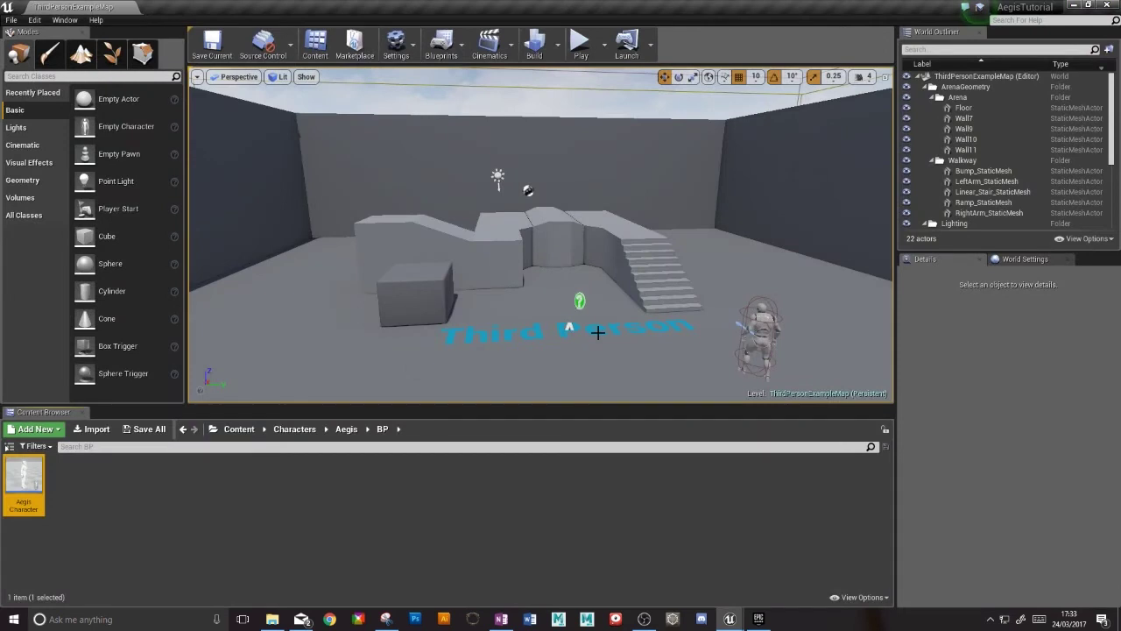
{"action": "right_click", "coordinate": [84, 490]}
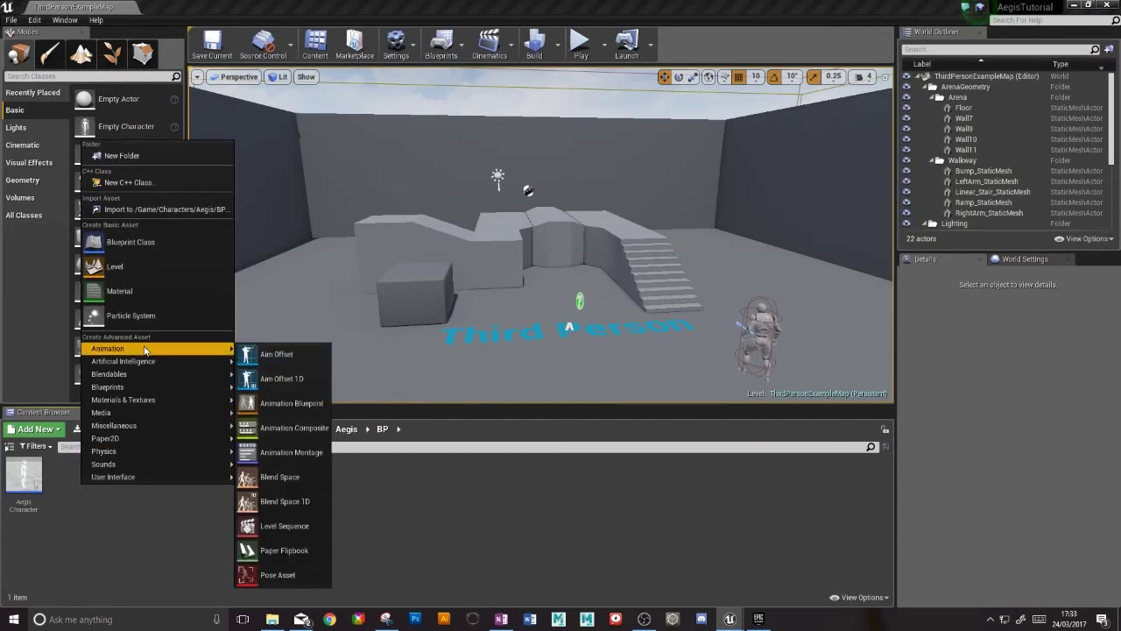
{"action": "left_click", "coordinate": [279, 402]}
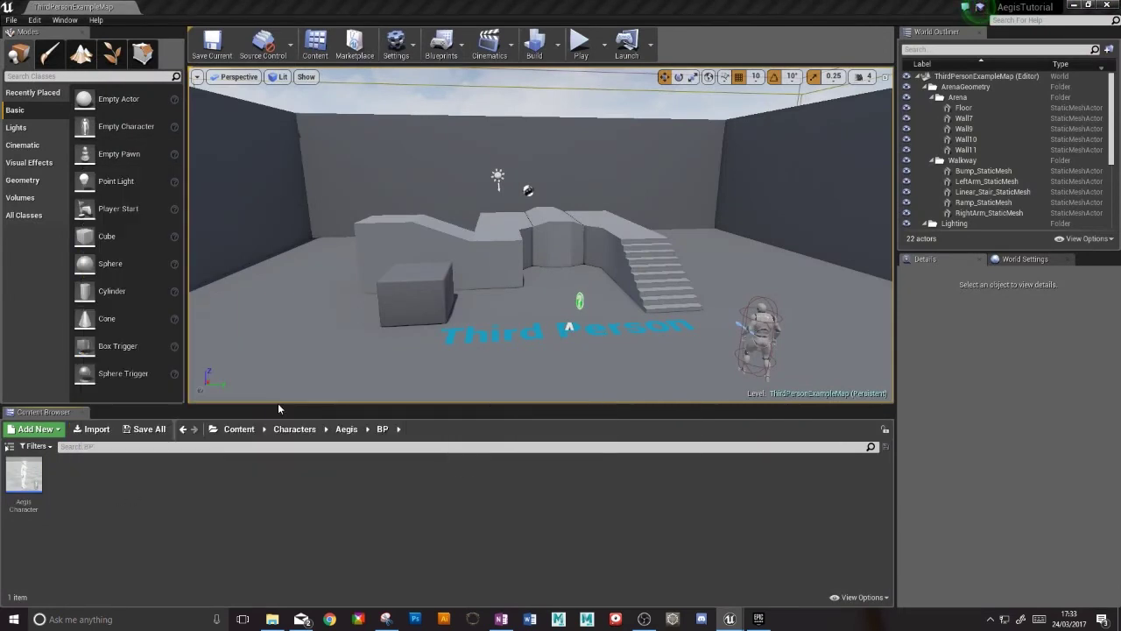
{"action": "left_click", "coordinate": [489, 363]}
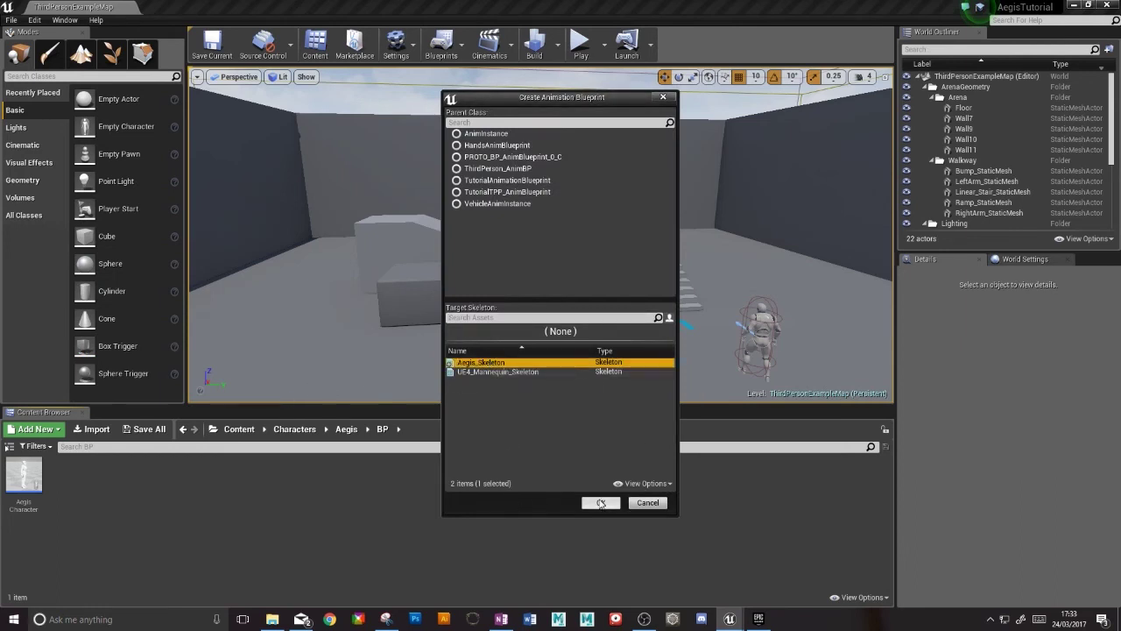
{"action": "left_click", "coordinate": [600, 502]}
{"action": "type", "text": "A"}
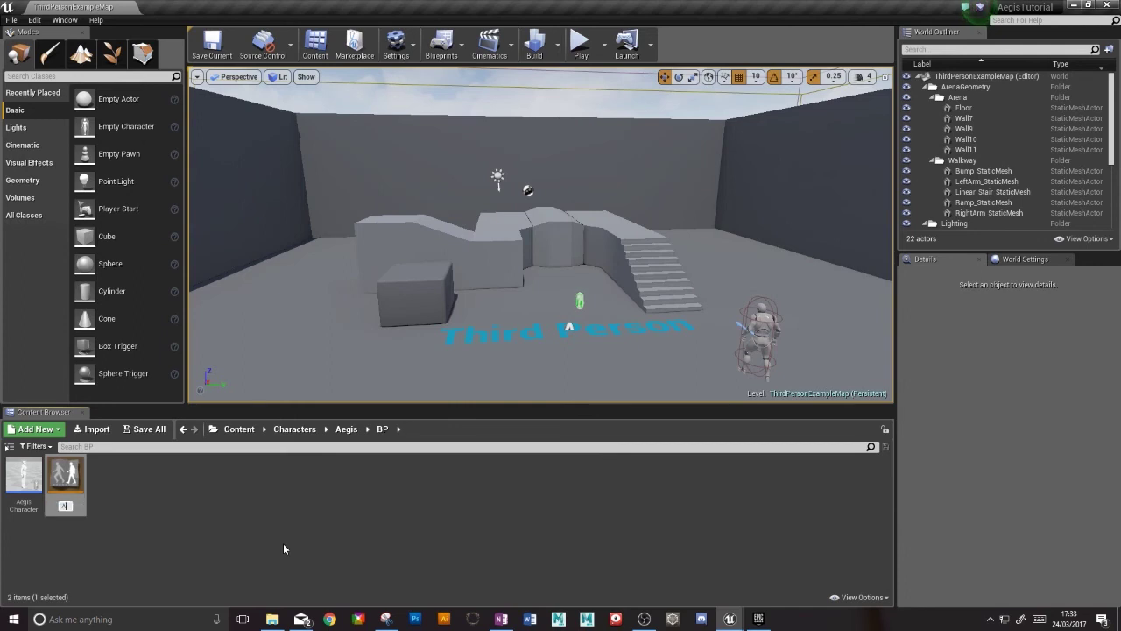
{"action": "type", "text": "egisBP"}
{"action": "key", "text": "Return"}
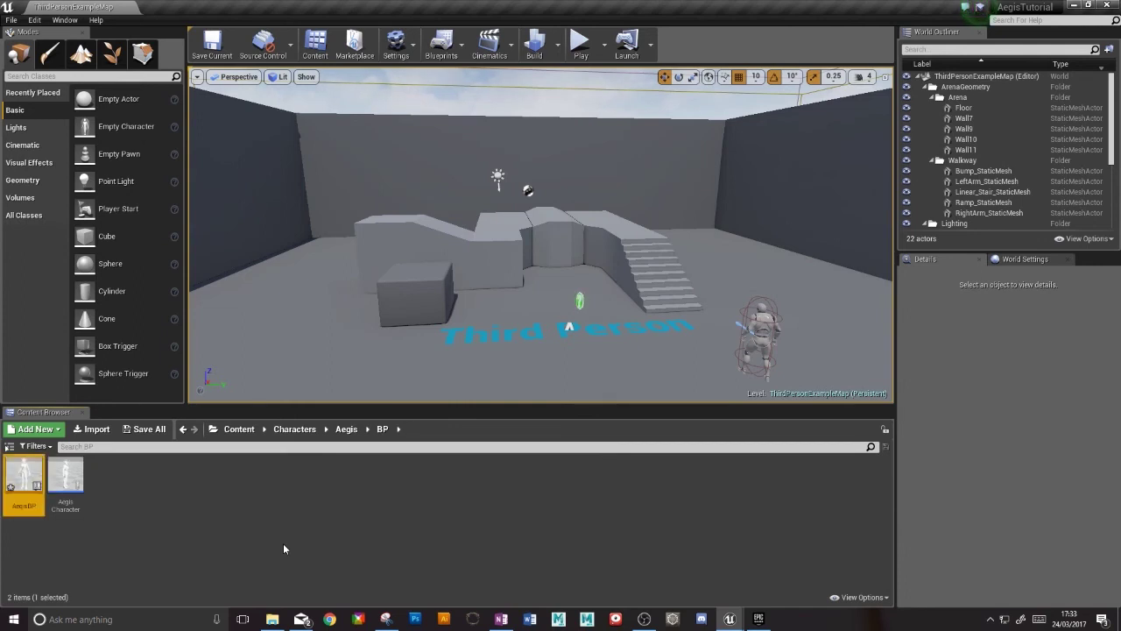
{"action": "double_click", "coordinate": [43, 504]}
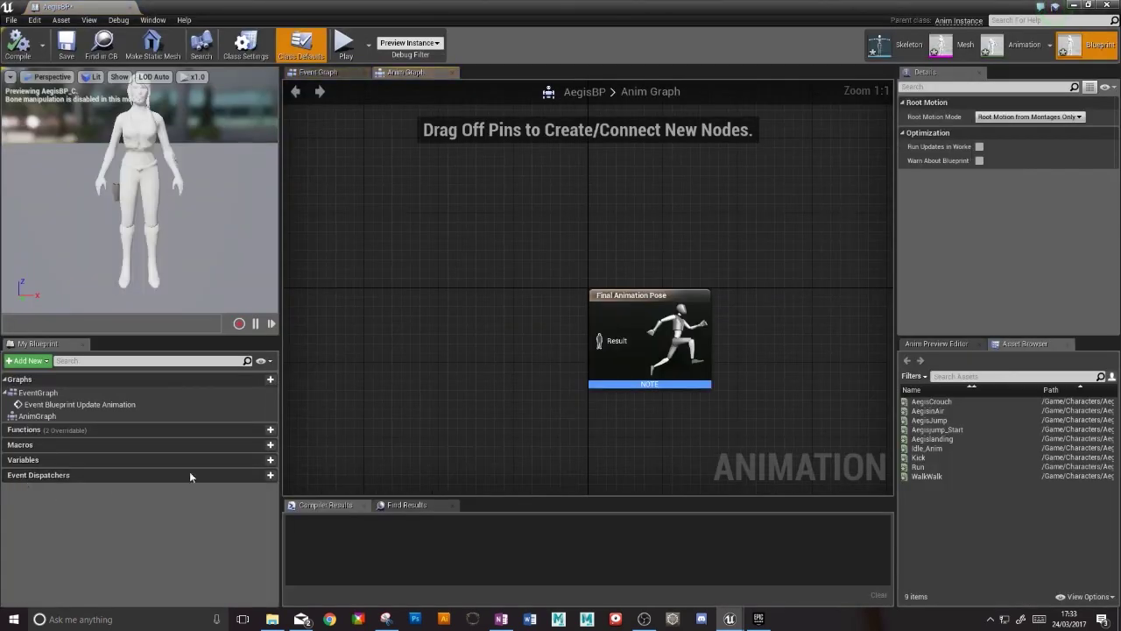
{"action": "left_click", "coordinate": [1106, 6]}
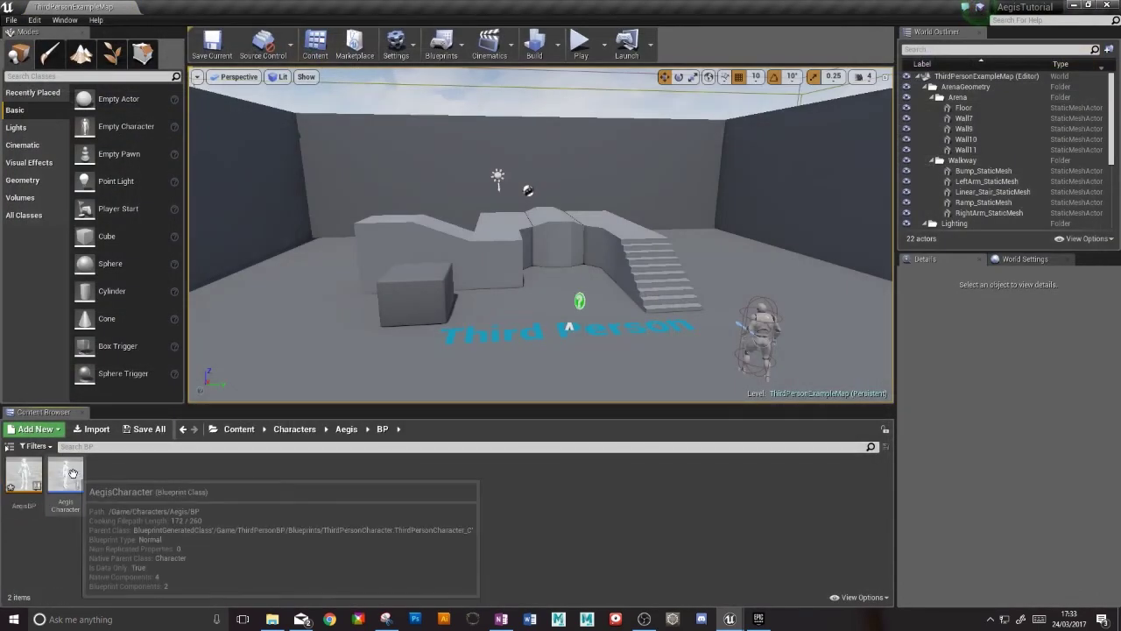
Choose AegisBP as AegisCharacter's Anim Class and close the blueprint editor.
{"action": "double_click", "coordinate": [66, 475]}
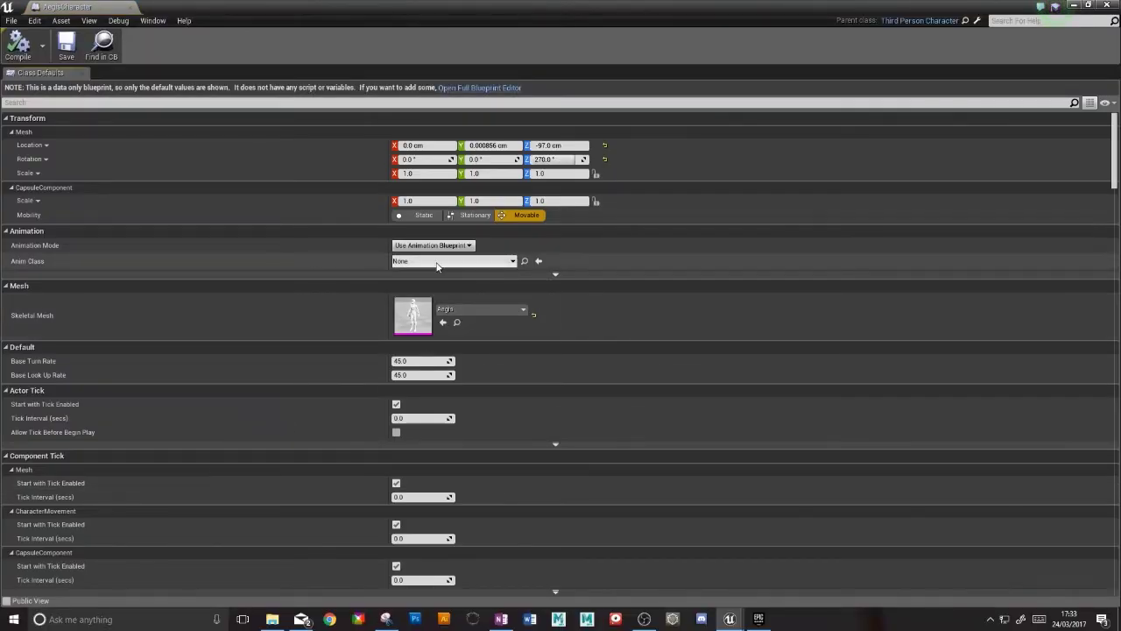
{"action": "left_click", "coordinate": [449, 261]}
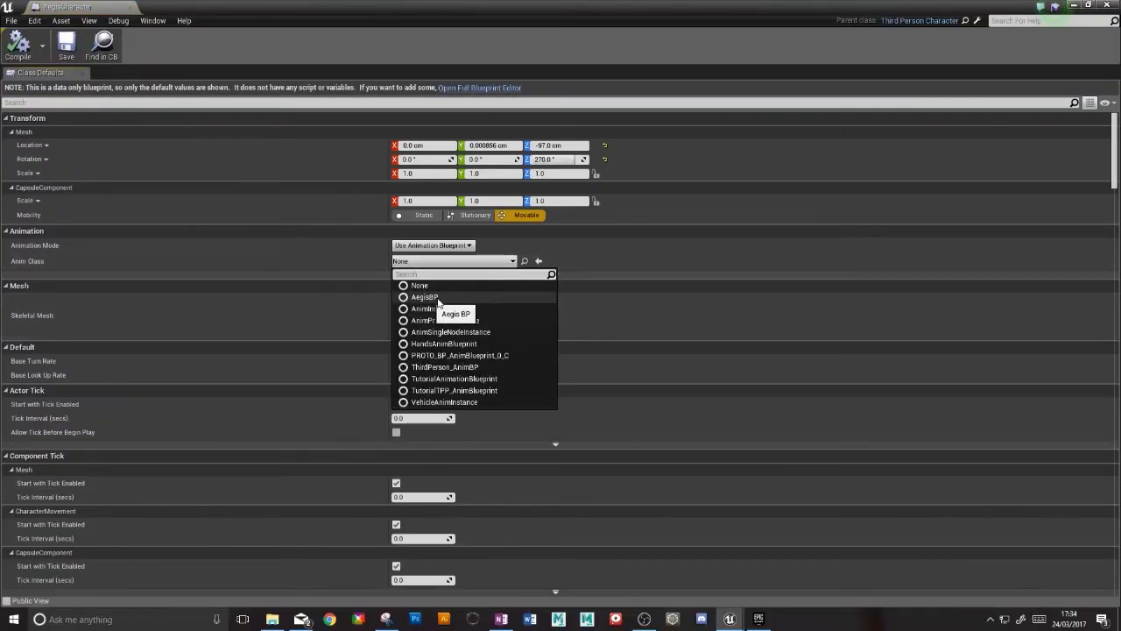
{"action": "left_click", "coordinate": [438, 298]}
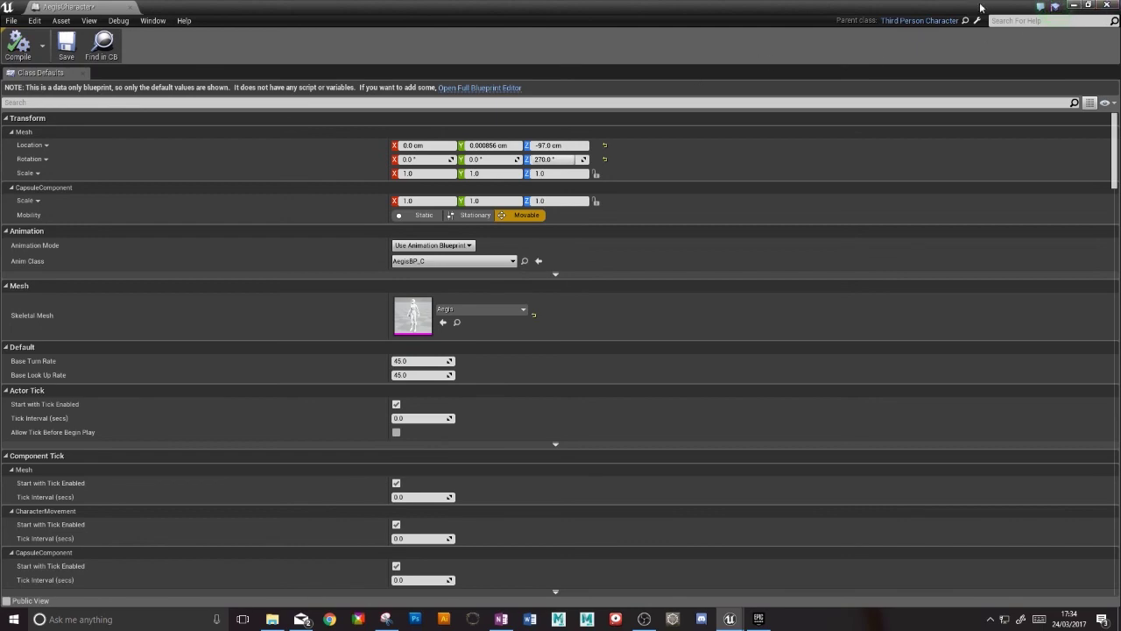
{"action": "left_click", "coordinate": [1106, 6]}
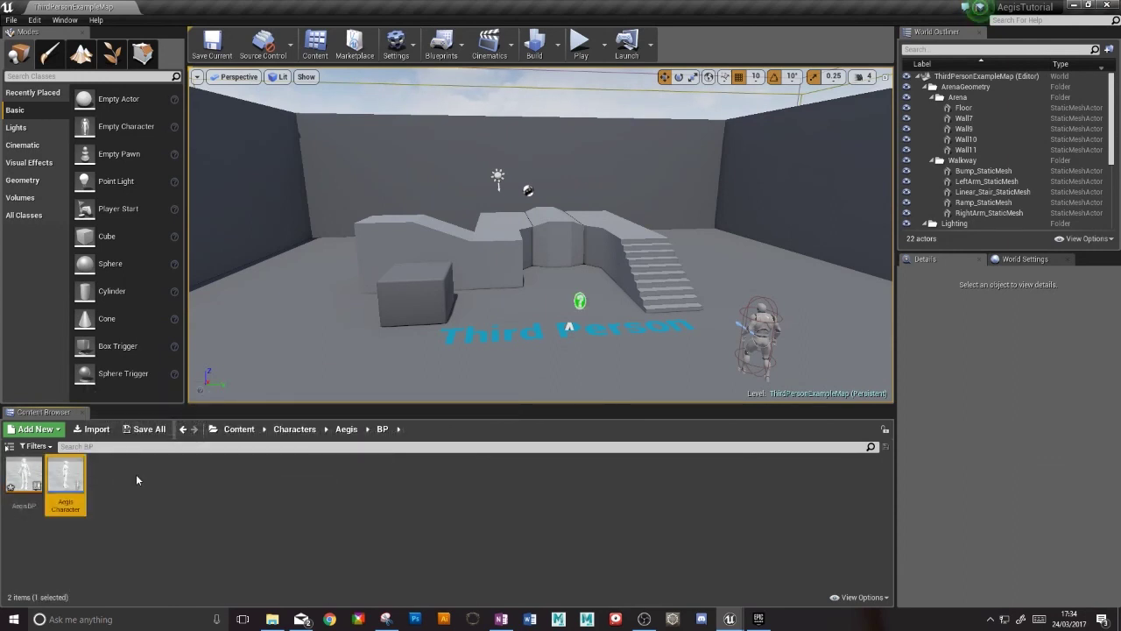
{"action": "right_click", "coordinate": [137, 480]}
Create a Blend Space 1D based on Aegis_Skeleton and name it AegisBlend.
{"action": "mouse_move", "coordinate": [231, 339]}
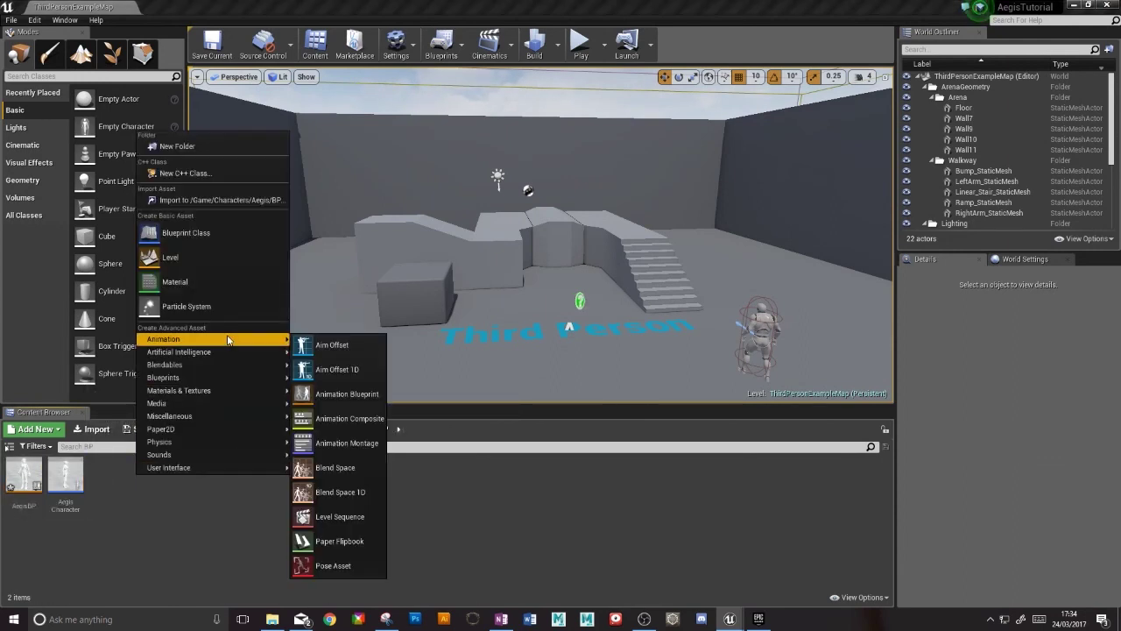
{"action": "left_click", "coordinate": [341, 492]}
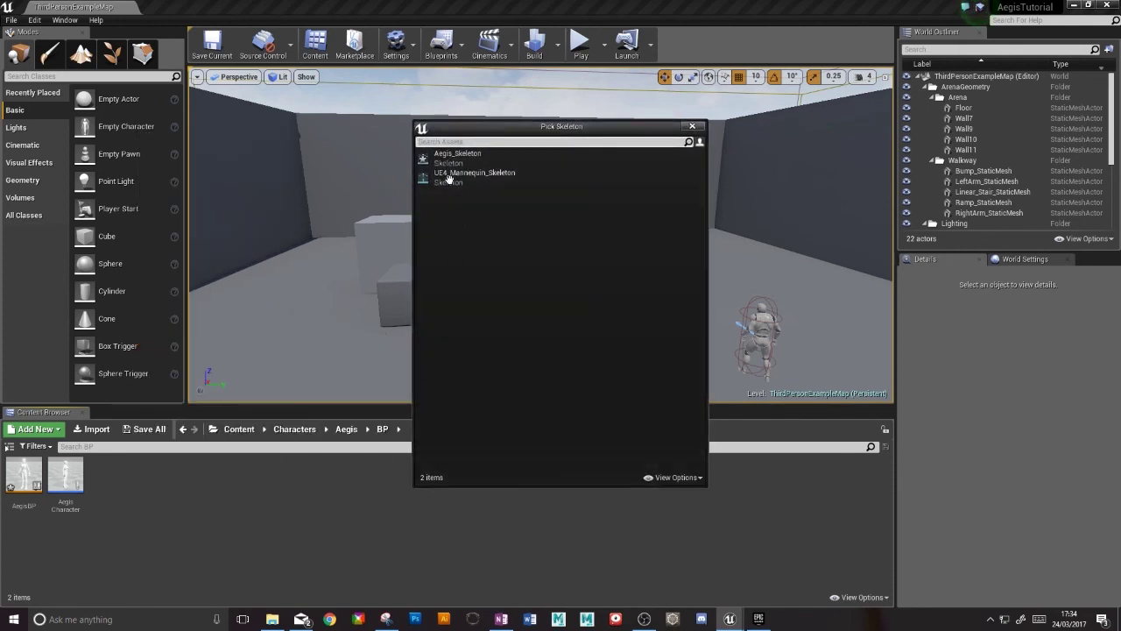
{"action": "left_click", "coordinate": [451, 156]}
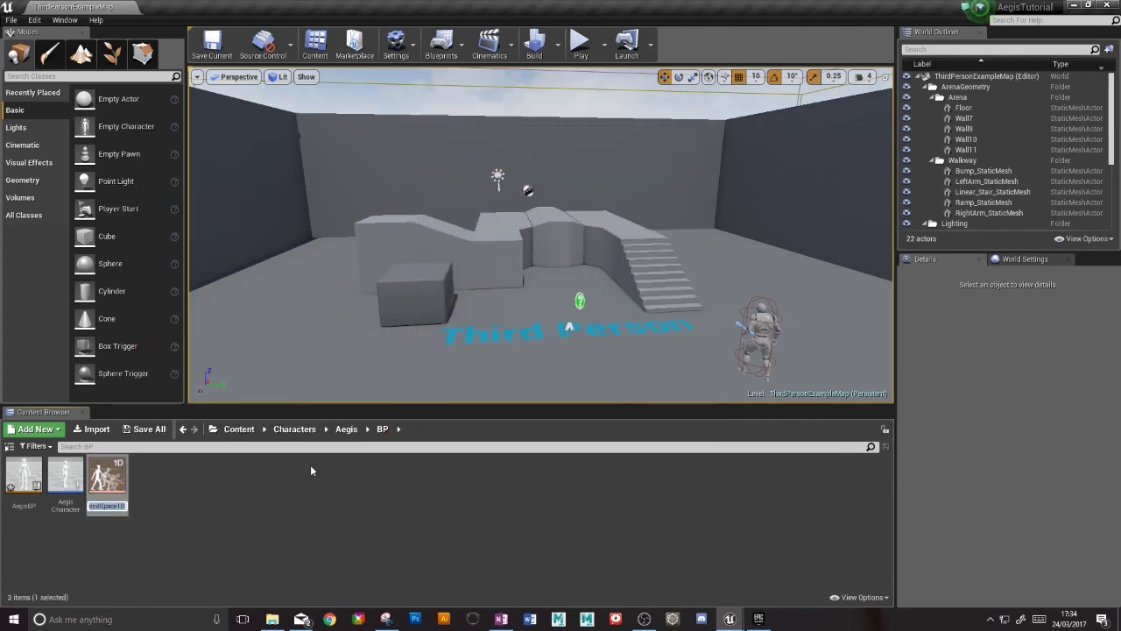
{"action": "type", "text": "AegisBlend"}
{"action": "key", "text": "Return"}
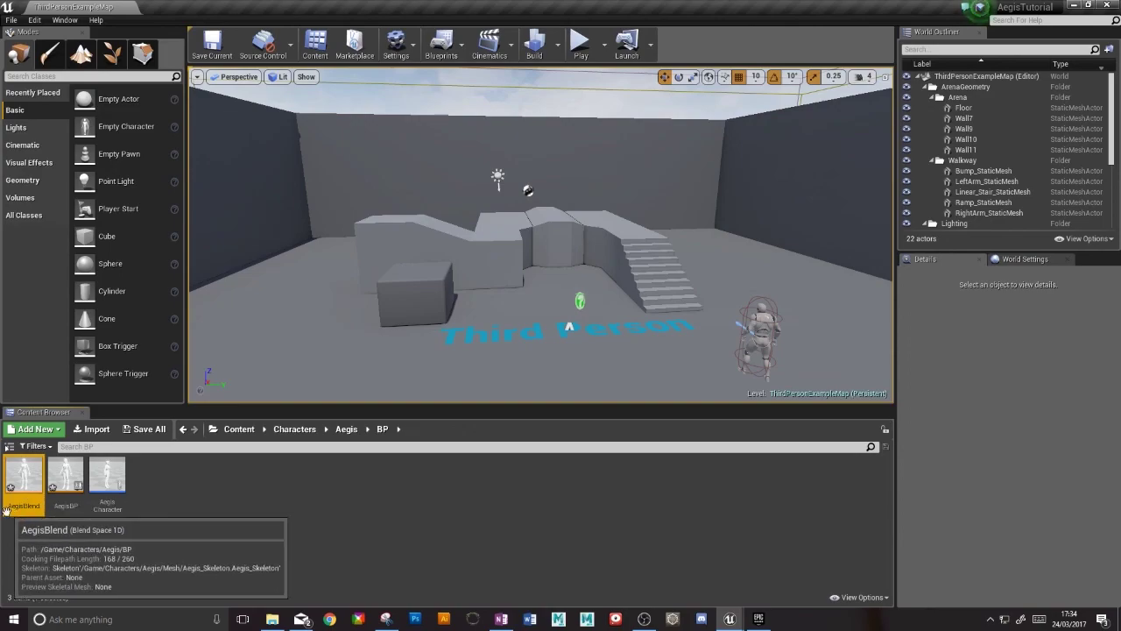